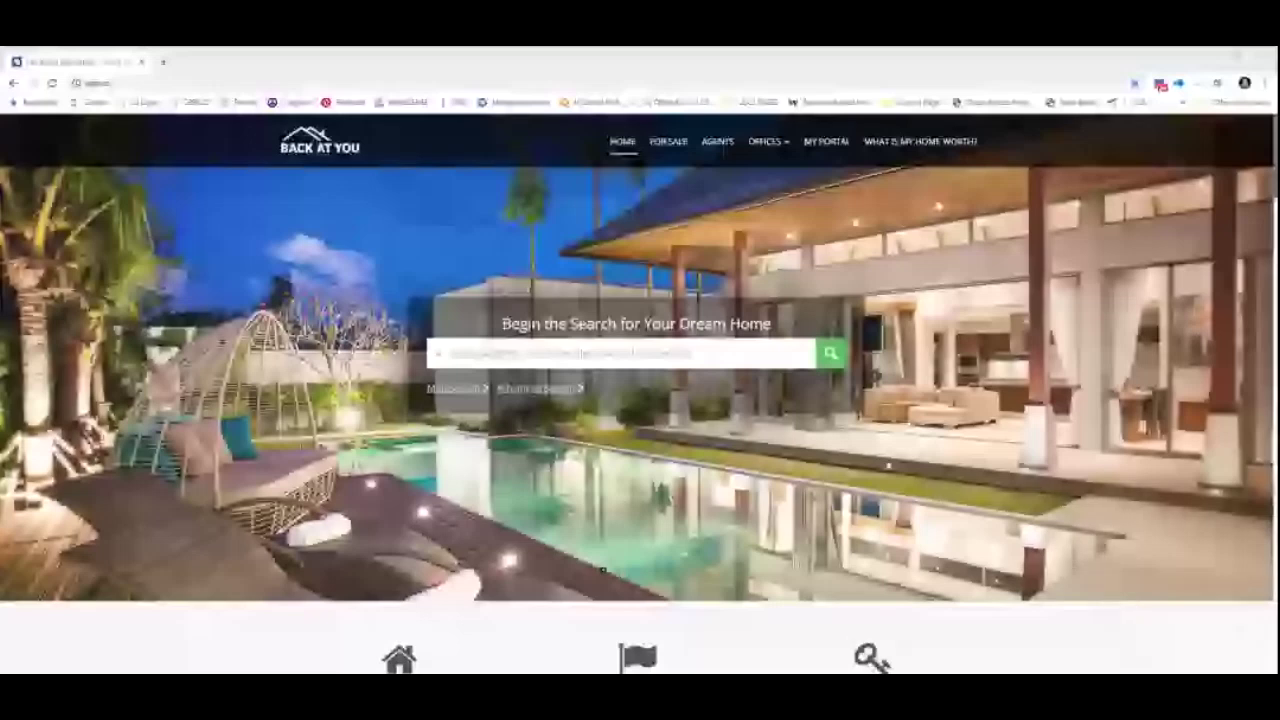
Step: Open the iQ web login from the site's footer and log in with the prefilled credentials
scroll(680, 298, "down", 5)
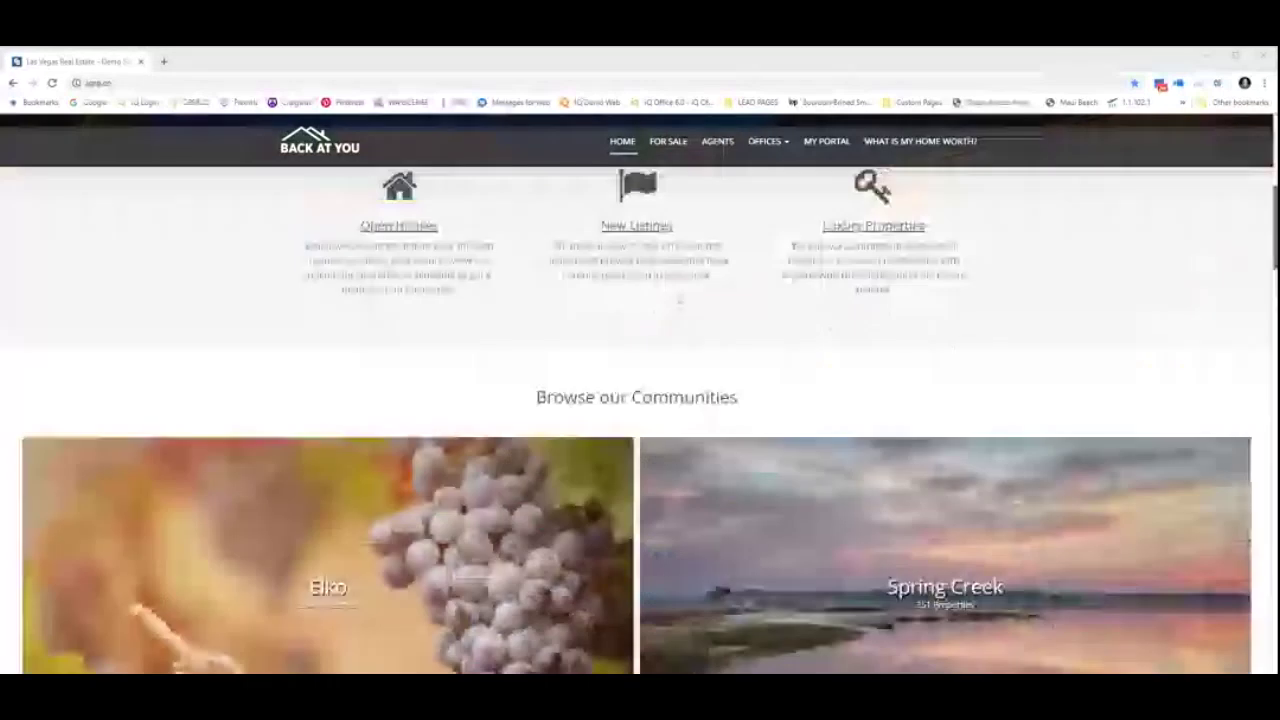
scroll(680, 298, "down", 15)
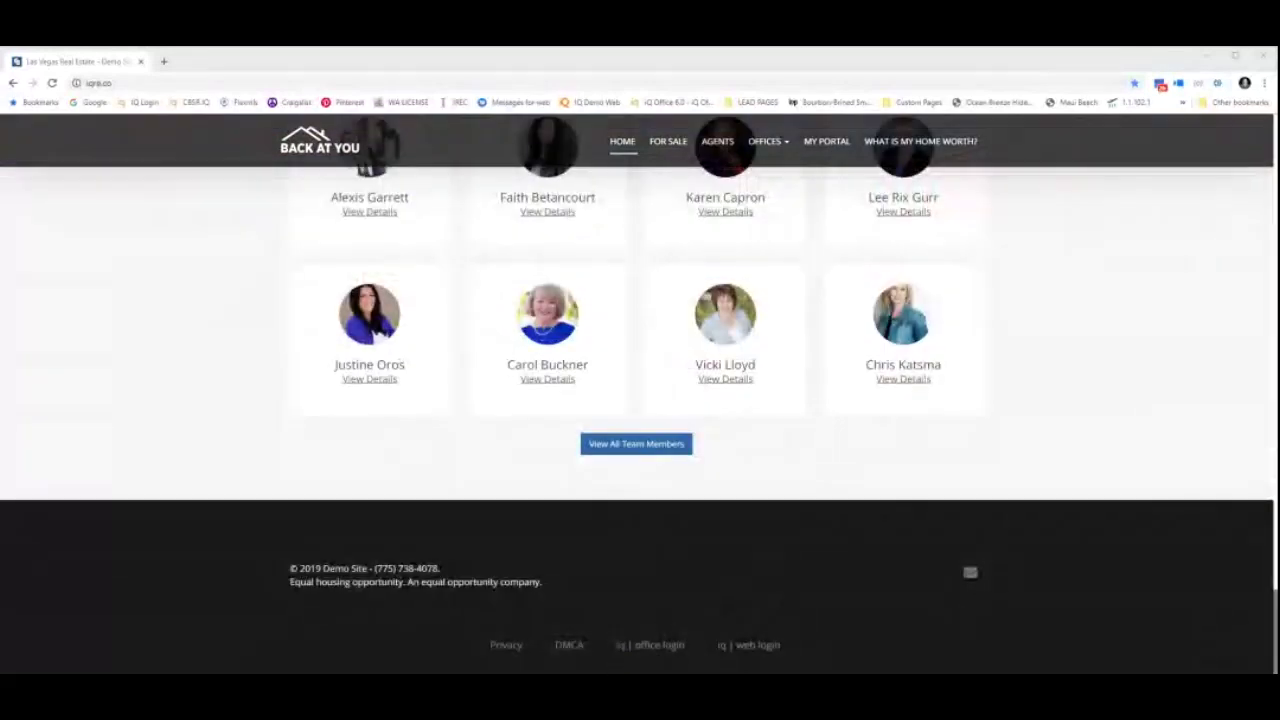
left_click(740, 645)
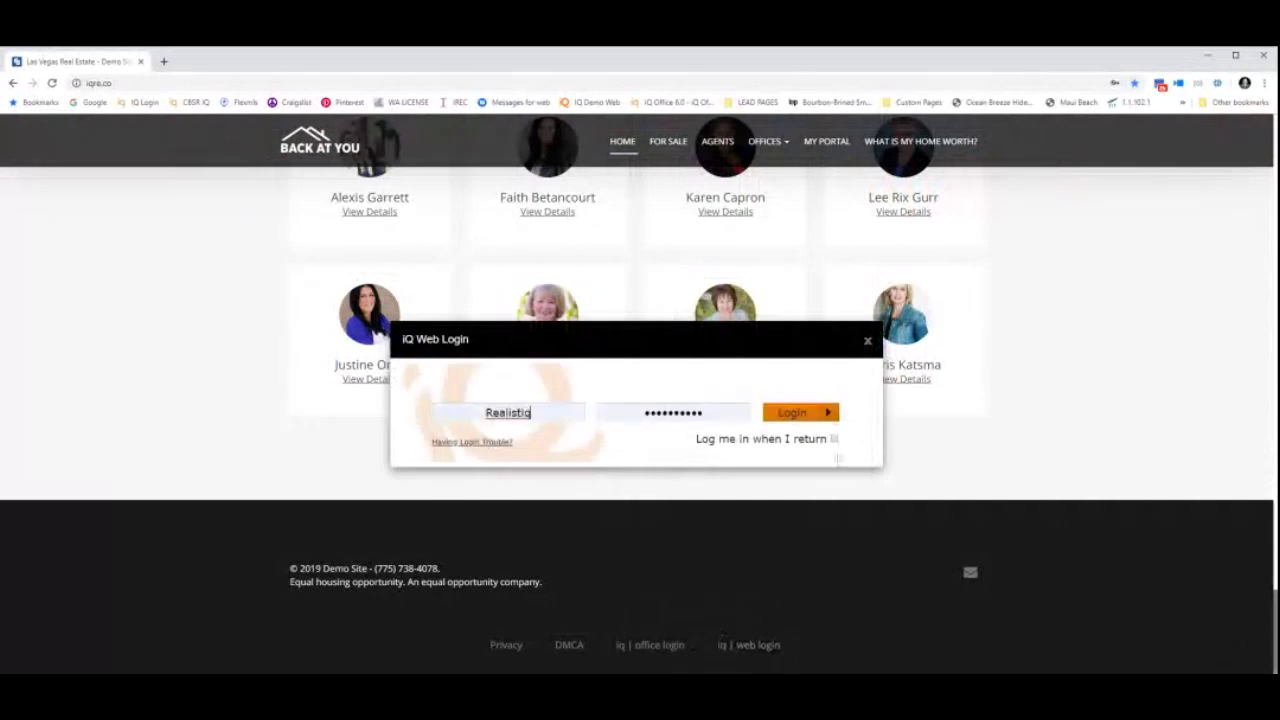
left_click(805, 418)
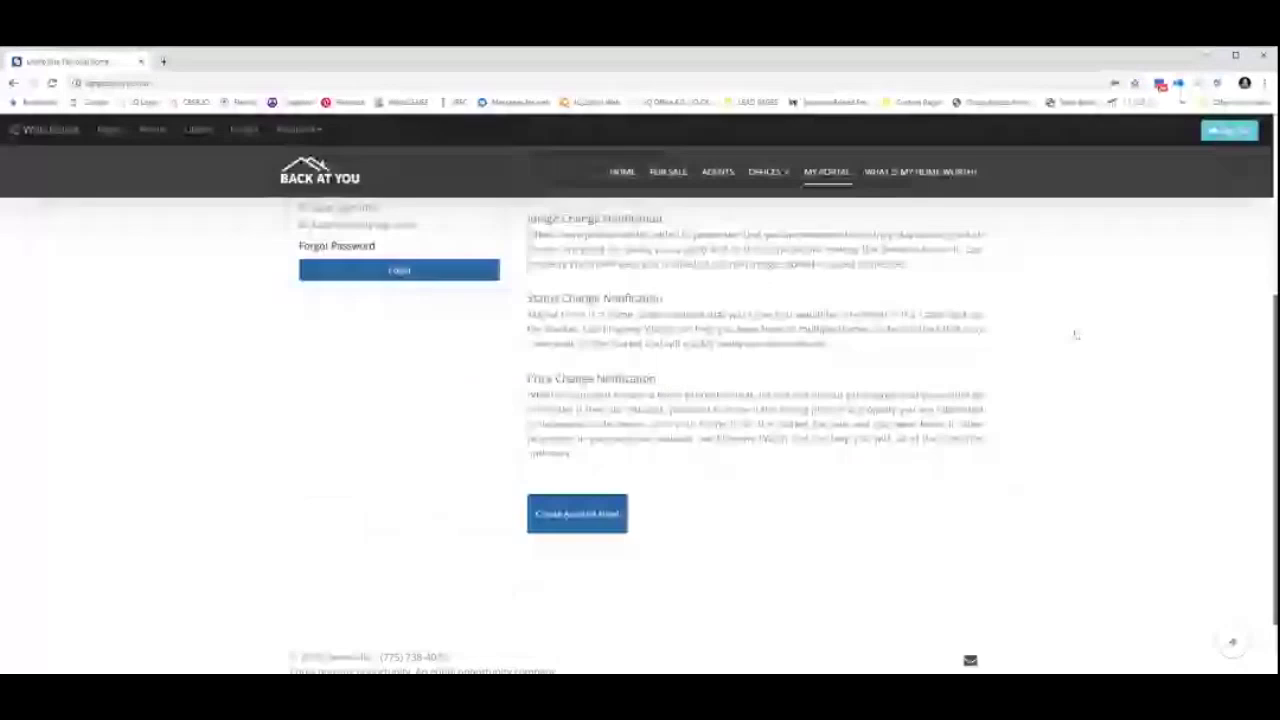
Step: Clear the prefilled password and user ID from the portal's account login form
scroll(1076, 334, "up", 3)
left_click_drag(341, 486, 294, 501)
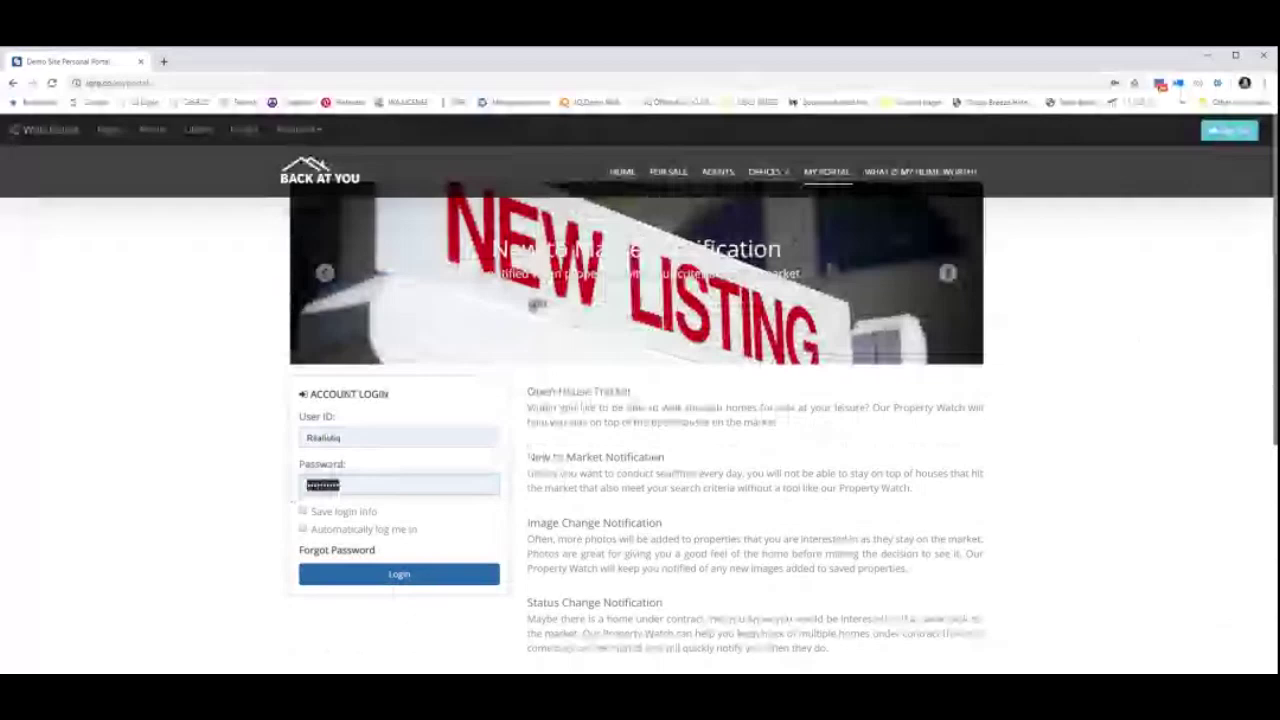
key("BackSpace")
left_click_drag(343, 437, 166, 416)
key("BackSpace")
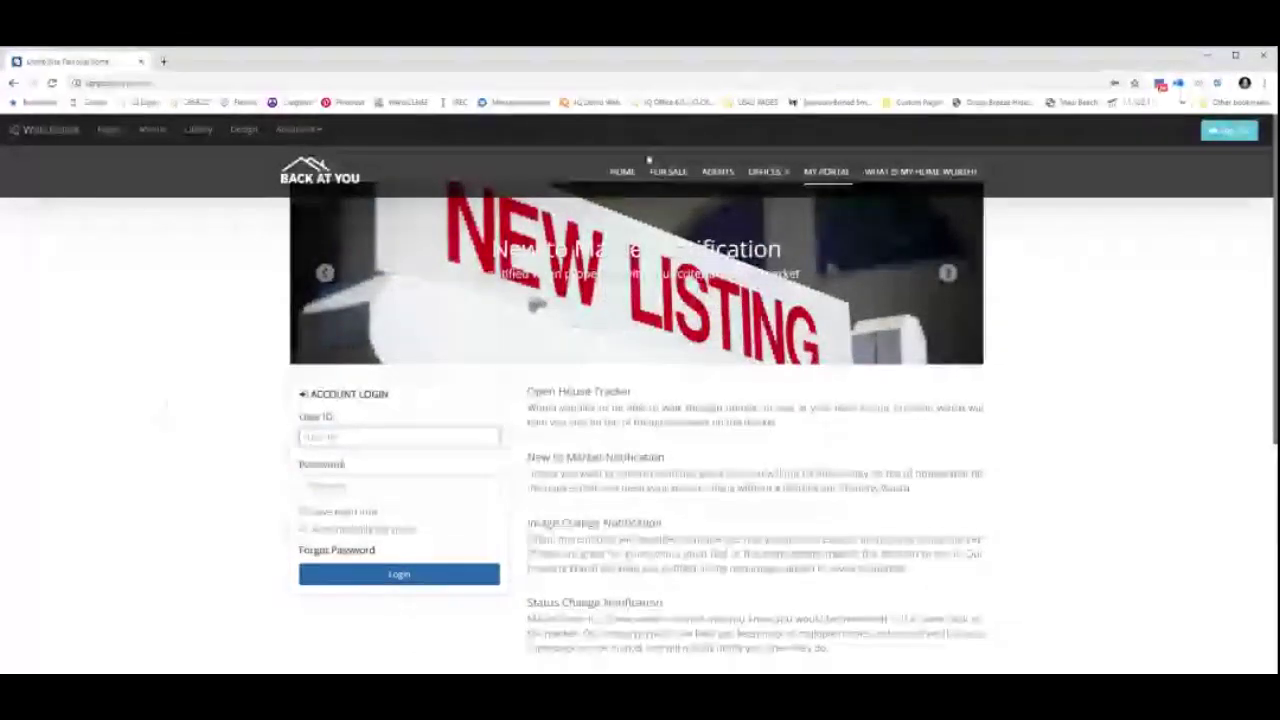
Step: Start adding a new page from the website's Page Manager
left_click(108, 130)
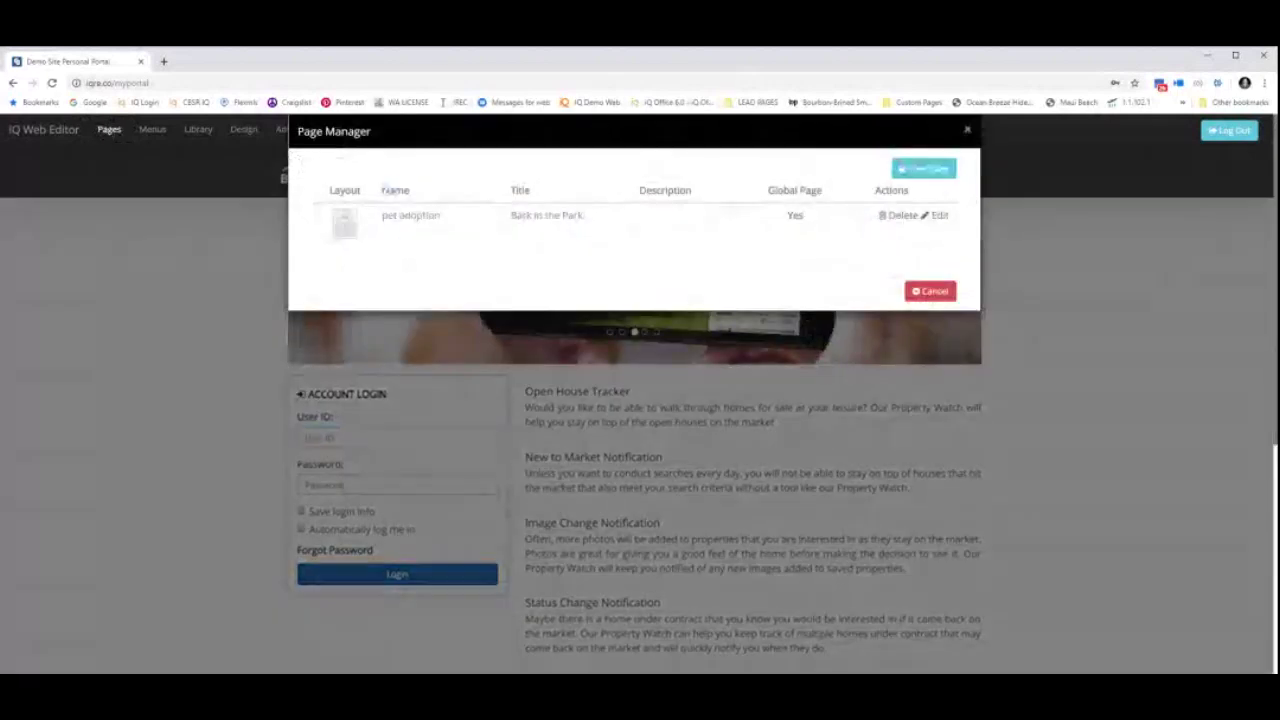
left_click(923, 168)
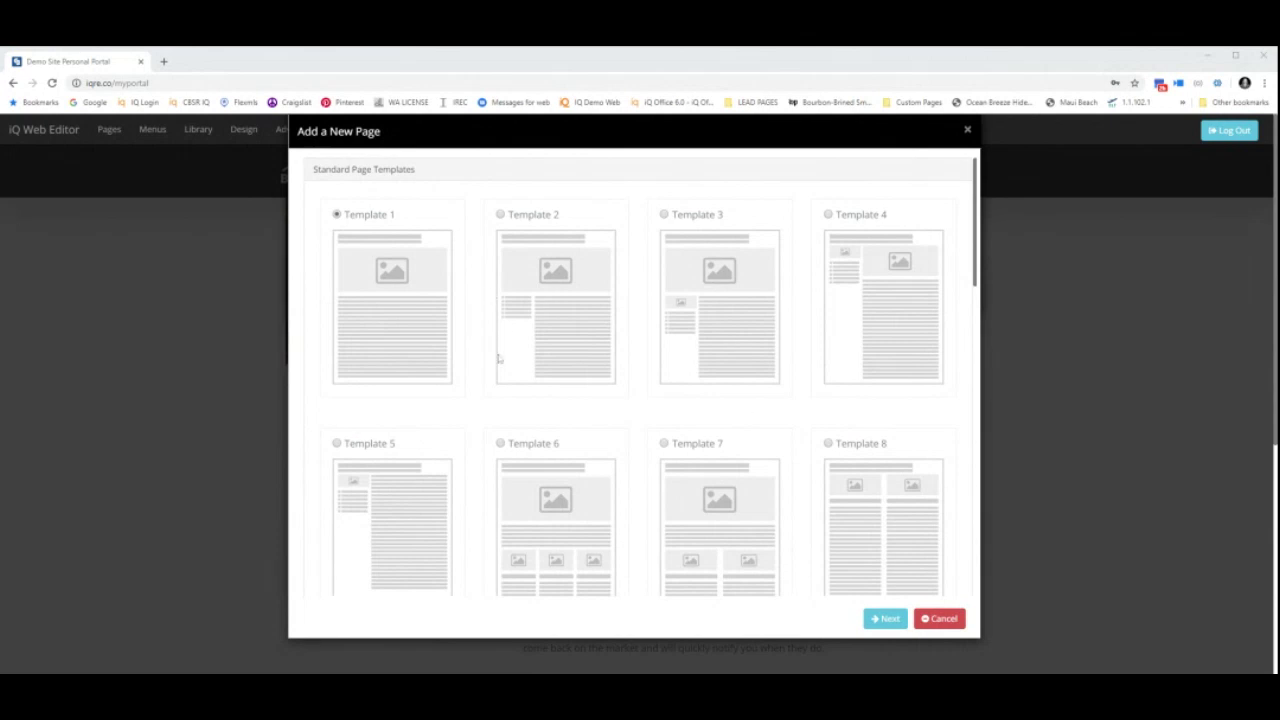
Step: Look through the standard and dynamic page templates available for the new page
scroll(499, 358, "down", 10)
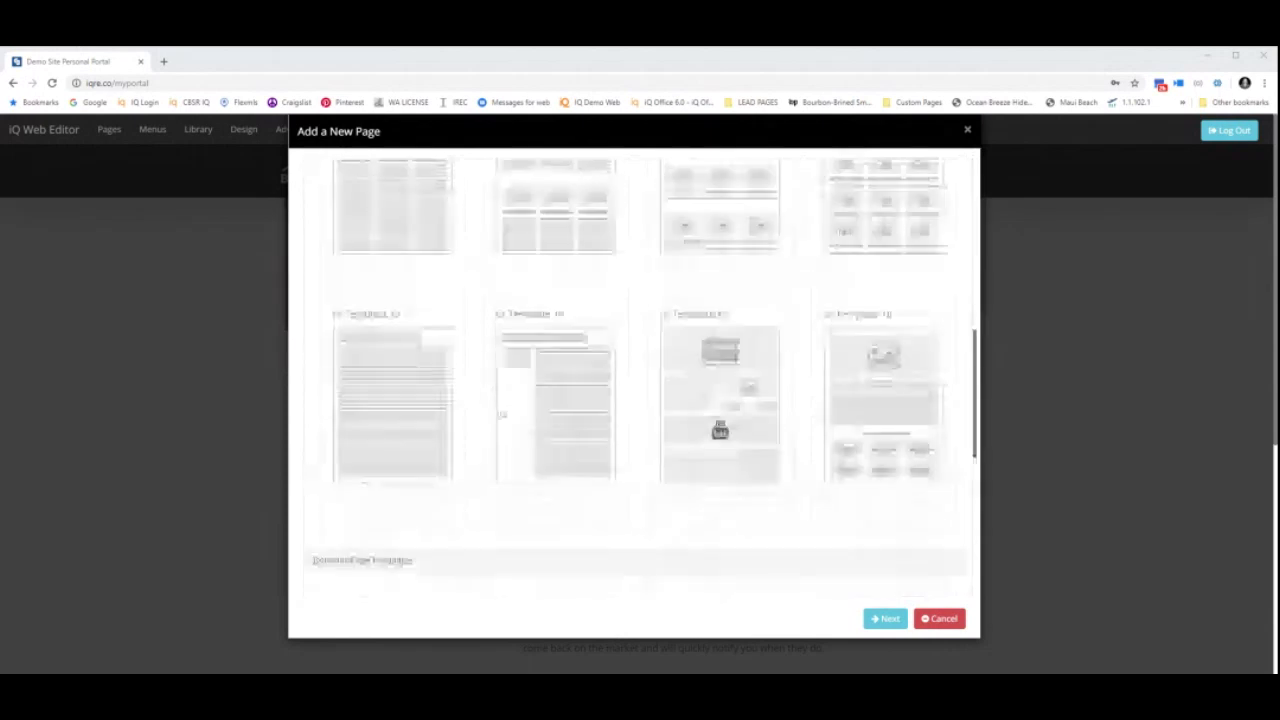
scroll(720, 430, "up", 10)
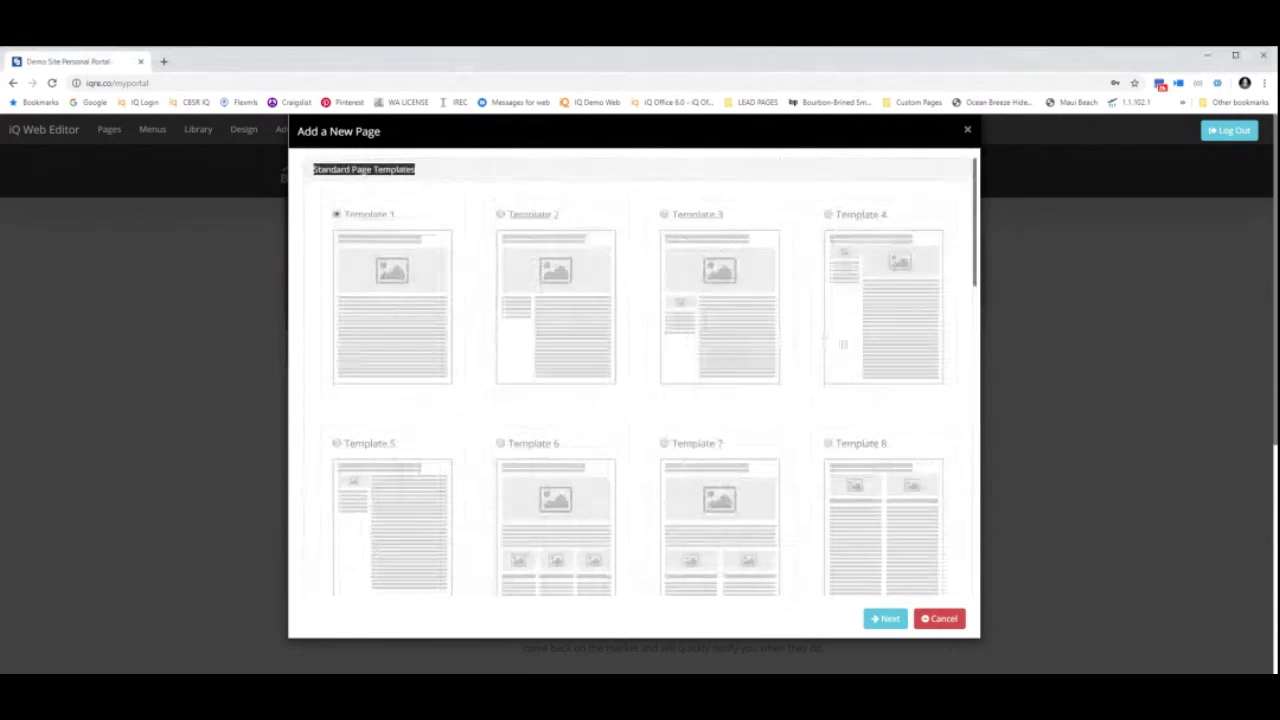
scroll(843, 344, "down", 2)
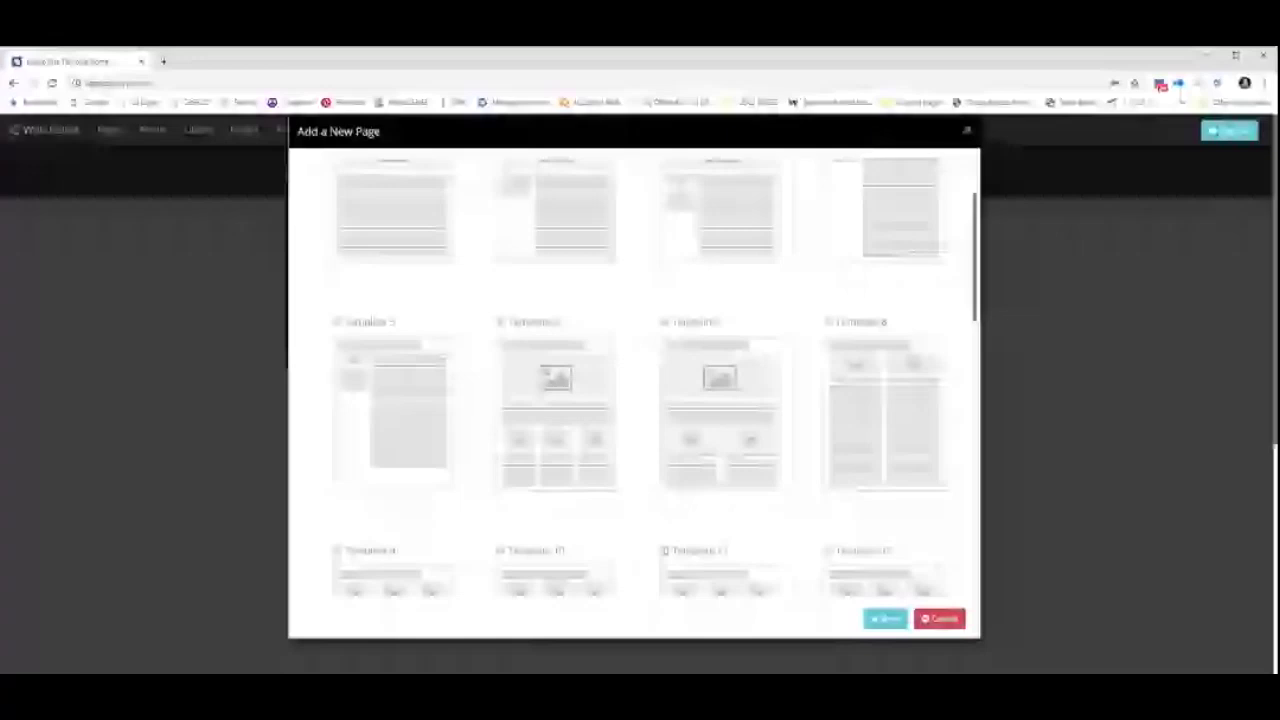
scroll(320, 236, "down", 10)
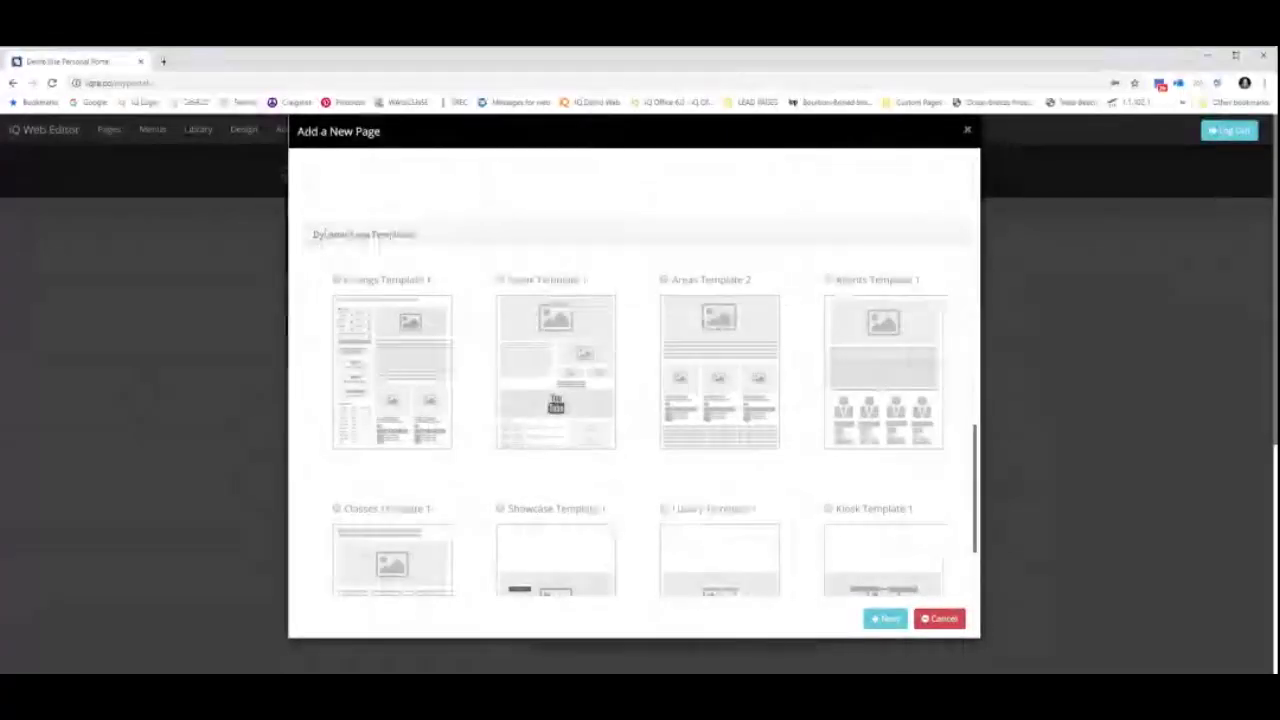
triple_click(323, 234)
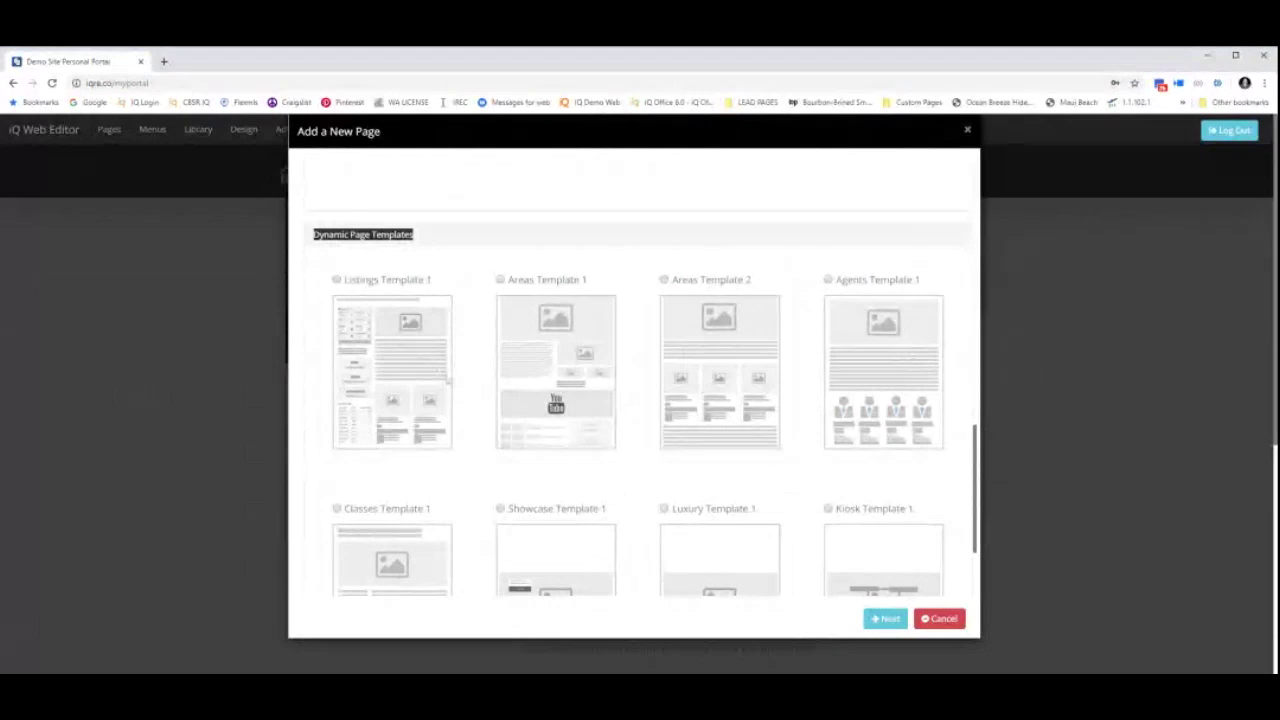
scroll(448, 380, "up", 6)
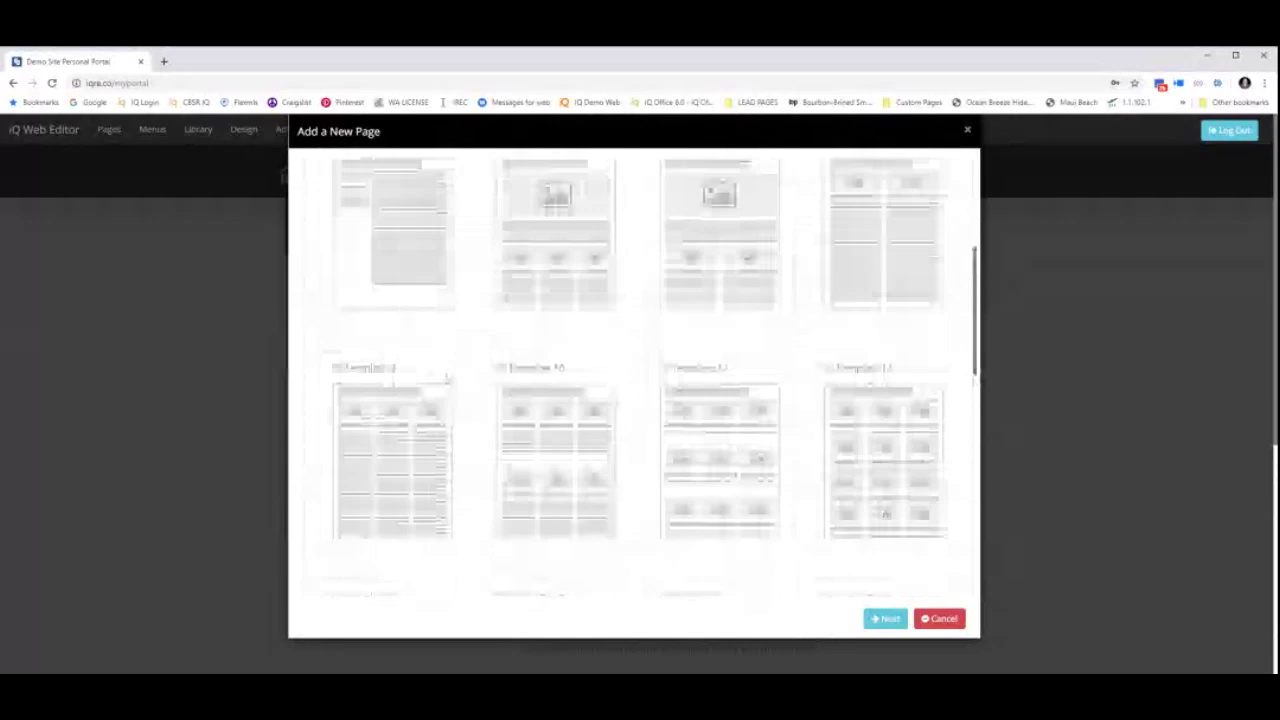
scroll(448, 380, "up", 5)
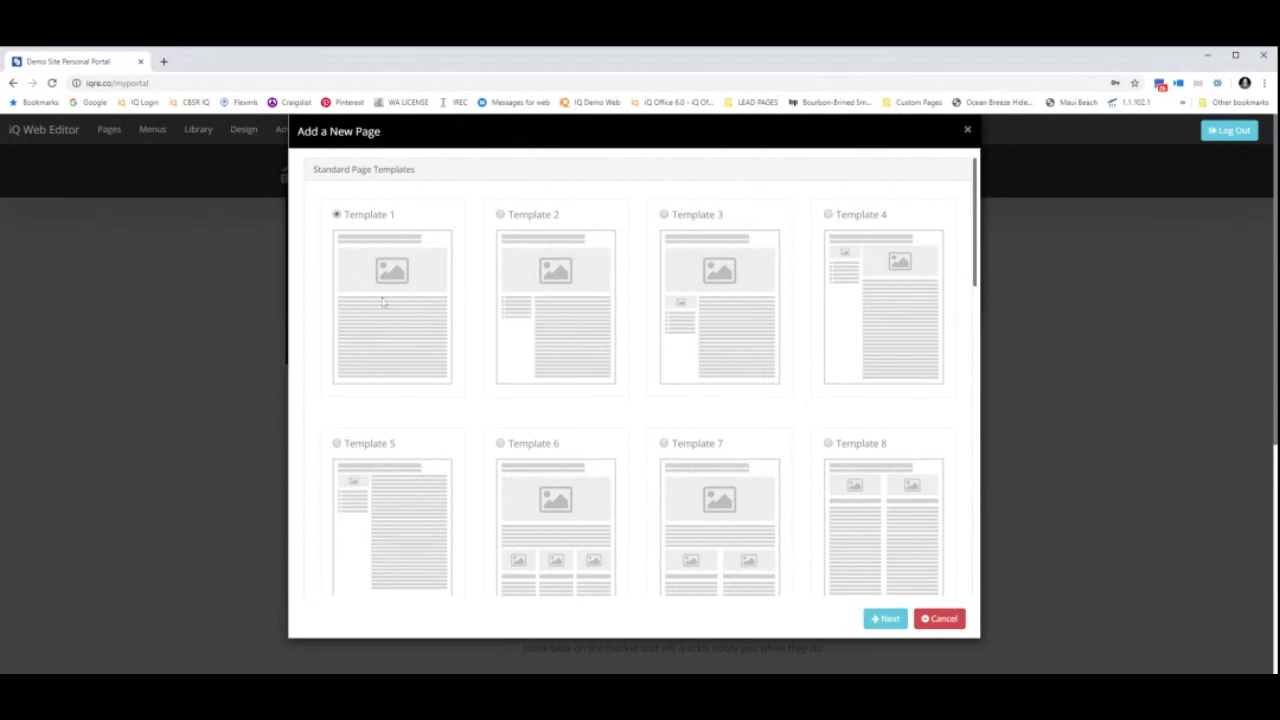
Step: Choose standard page Template 16 and continue to the new page's details
scroll(383, 302, "down", 2)
scroll(383, 302, "down", 5)
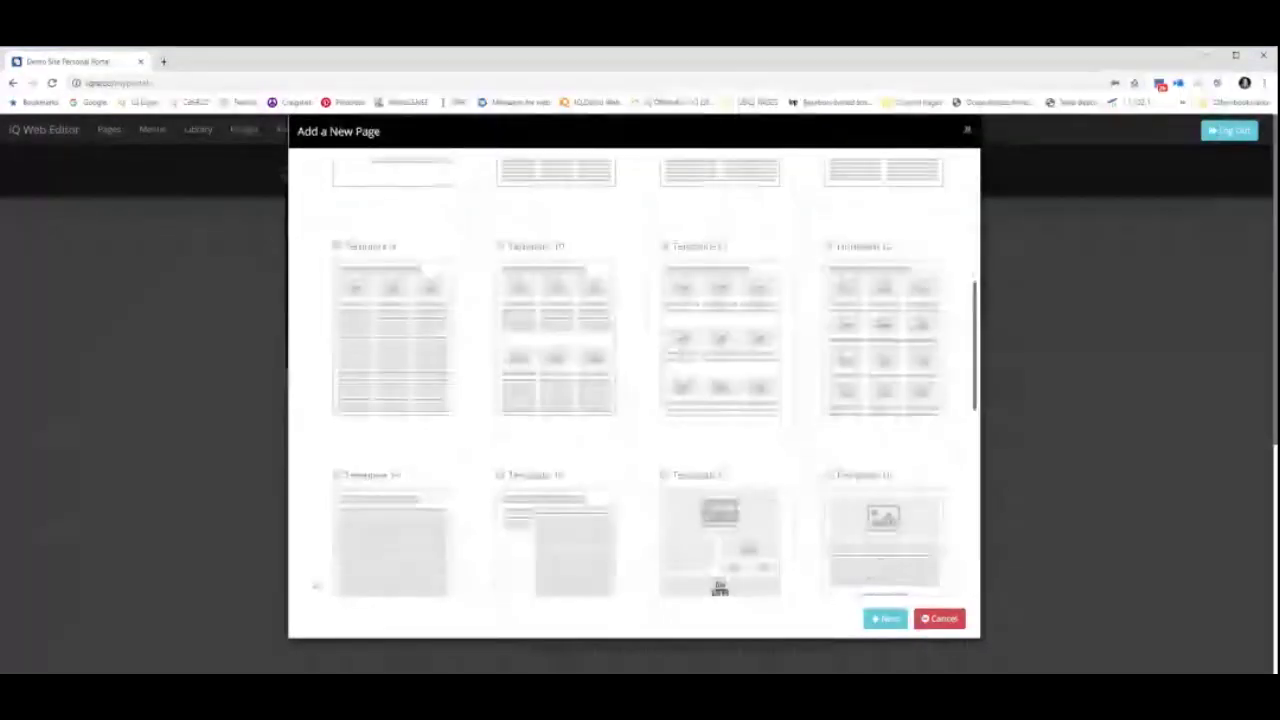
scroll(316, 585, "down", 3)
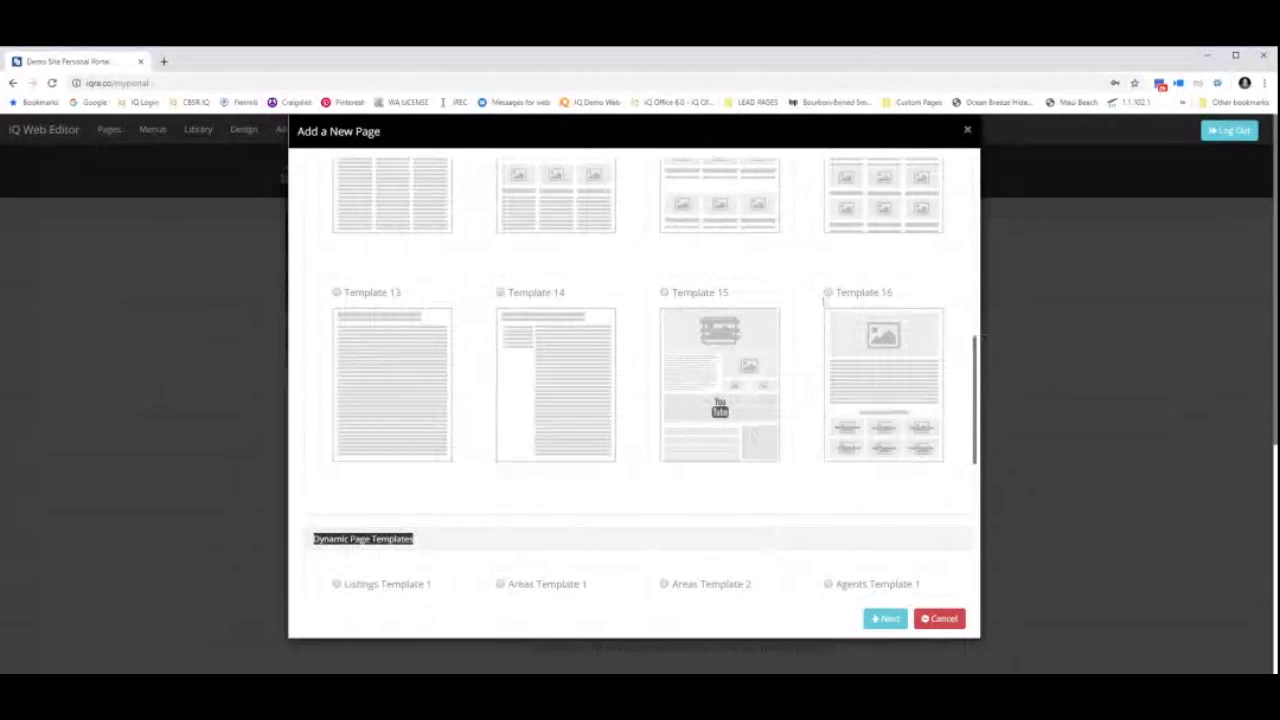
left_click(828, 293)
left_click(889, 620)
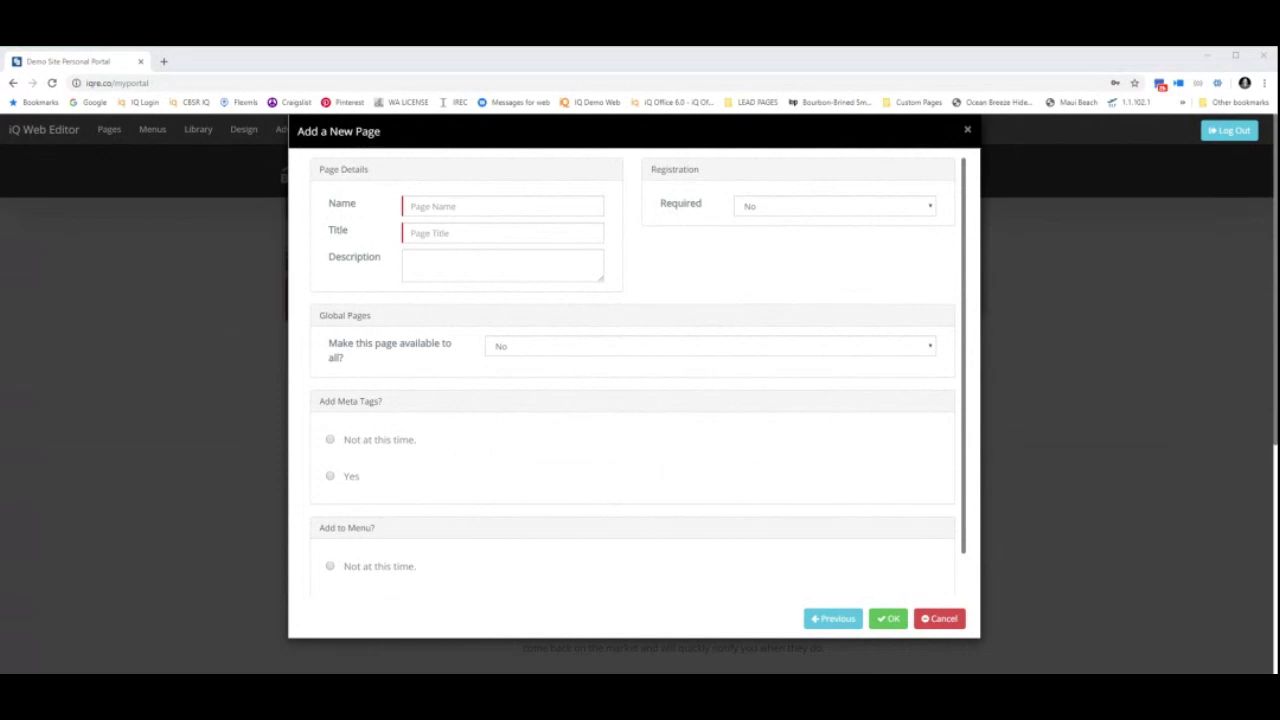
Step: Set both the name and the title of the new page to "Updating Your Home"
left_click(540, 208)
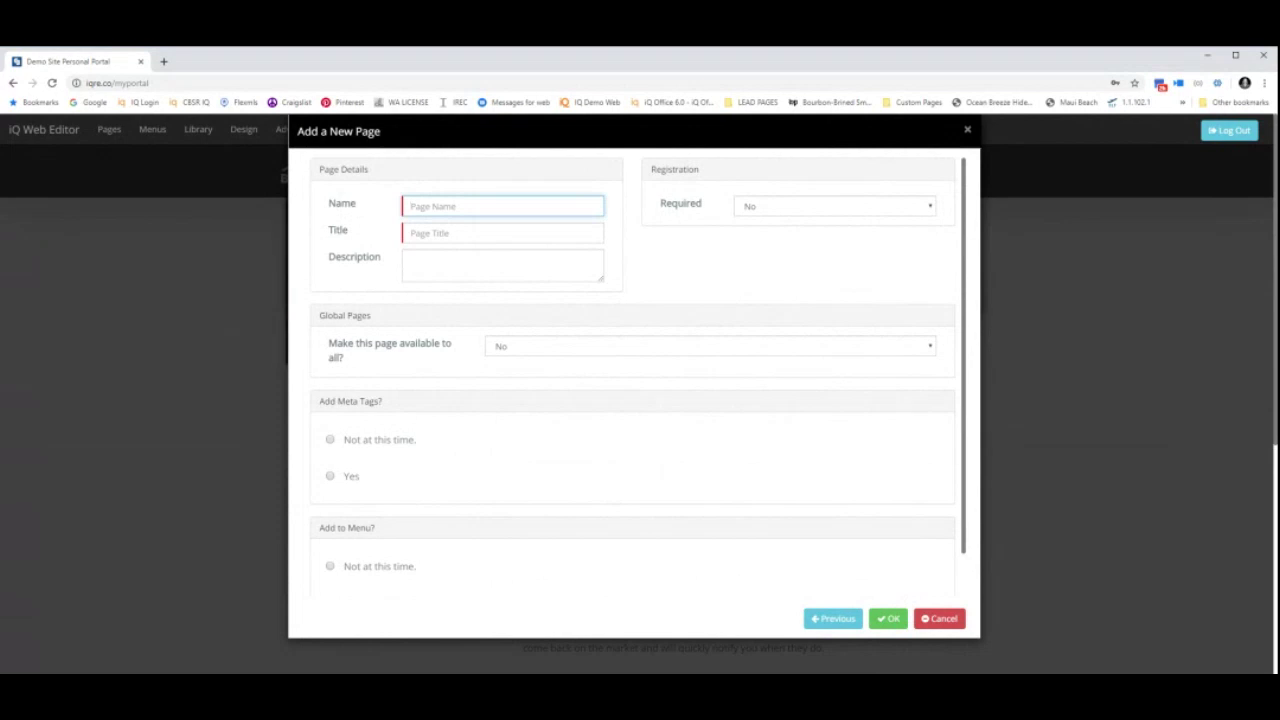
type("S")
key("BackSpace")
type("Mo")
key("BackSpace")
key("BackSpace")
type("Updating You Home")
key("Tab")
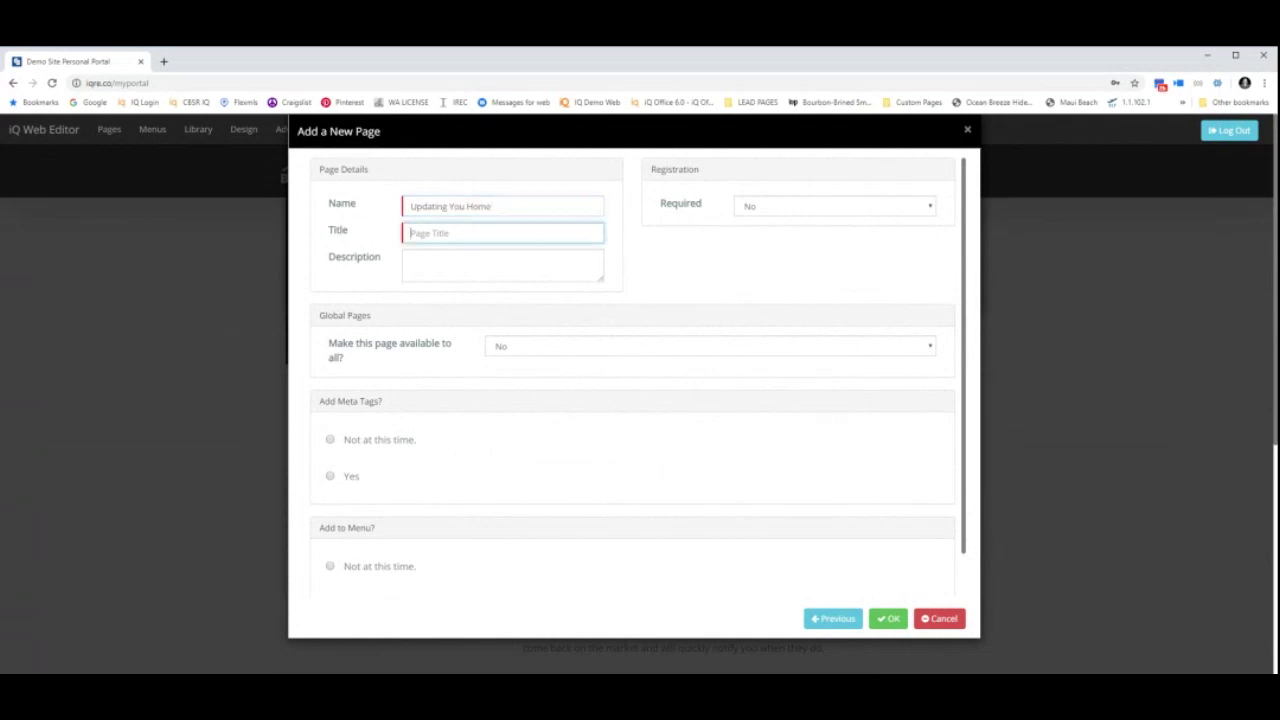
type("Updating Your Home")
left_click(480, 206)
type("r")
left_click(531, 276)
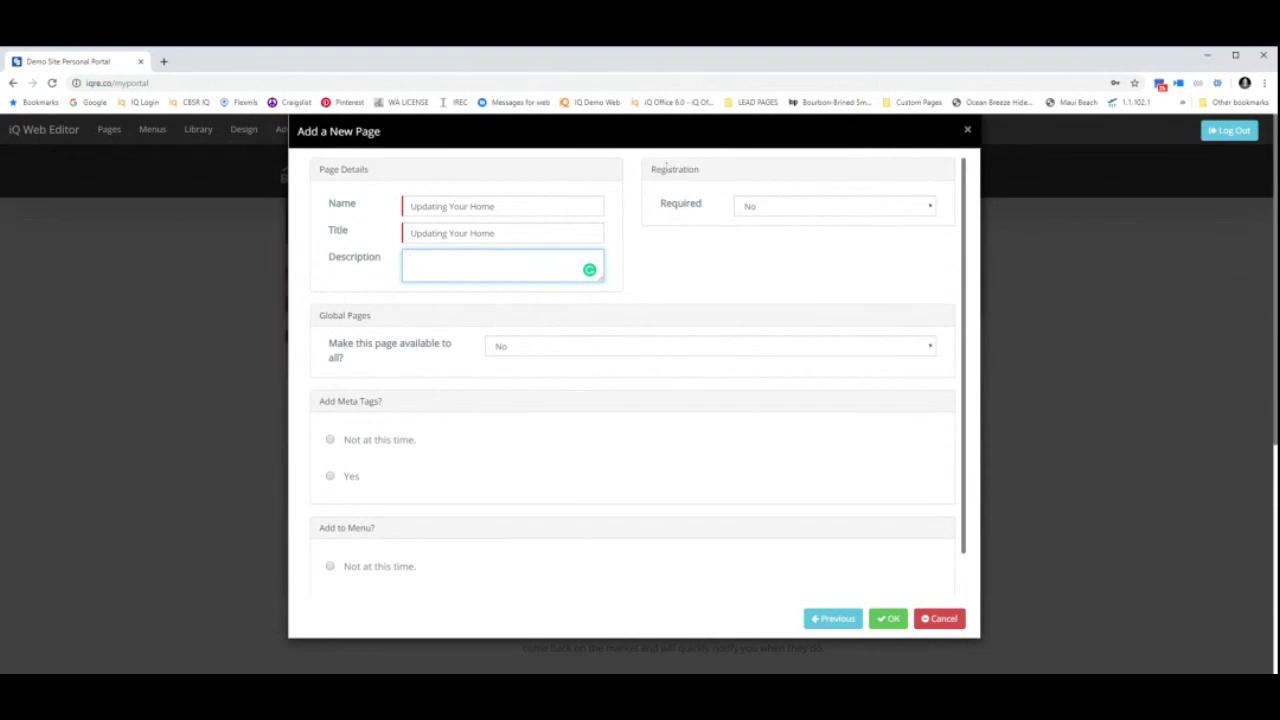
Step: Make registration required for the new page
left_click_drag(651, 169, 700, 170)
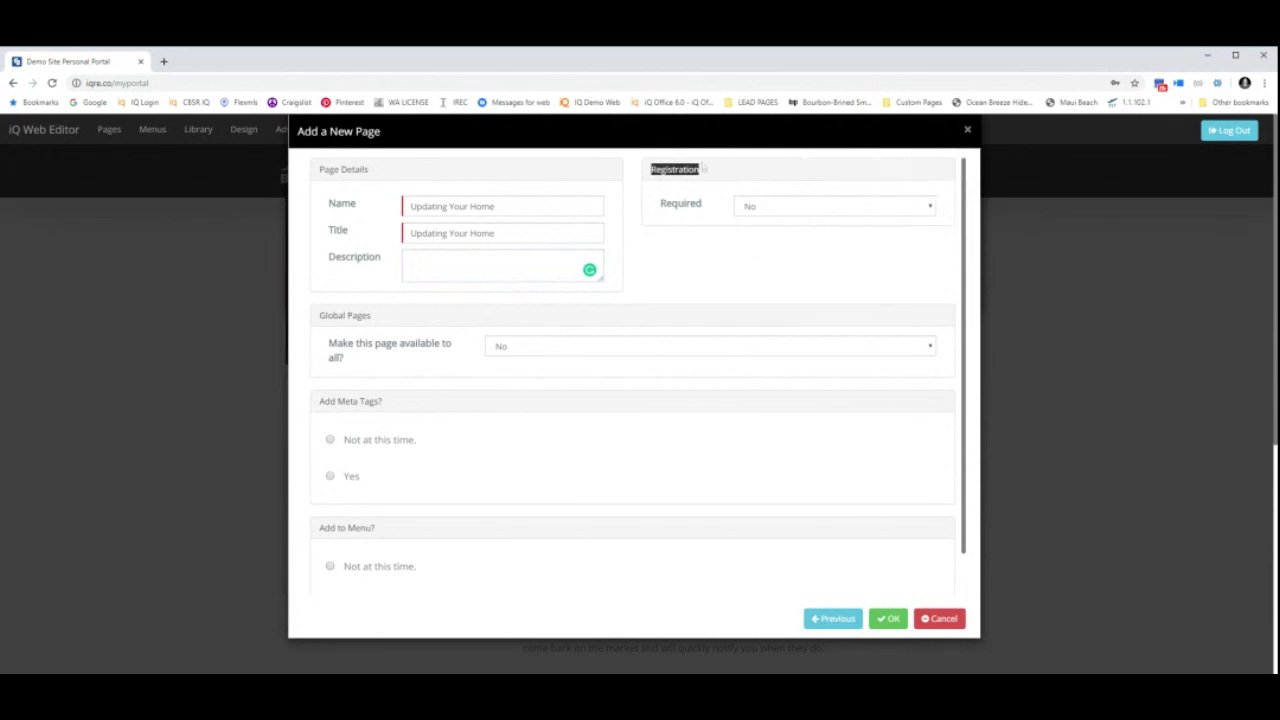
left_click(650, 171)
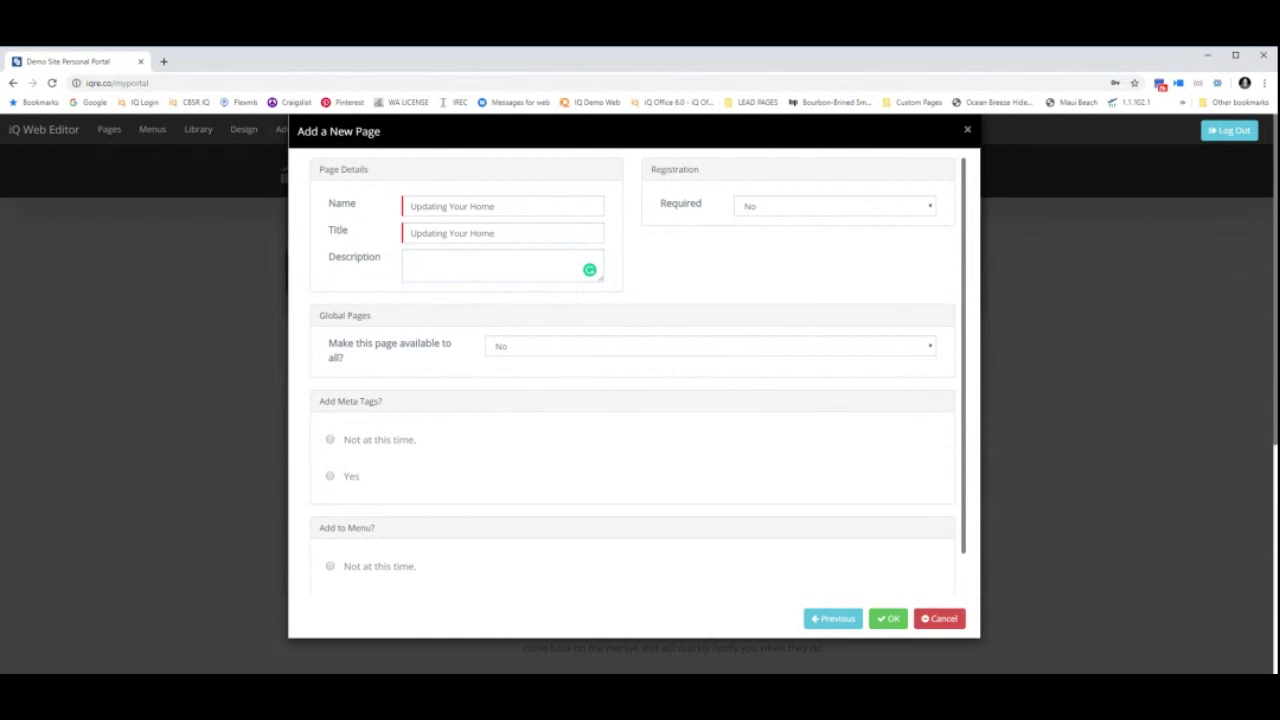
left_click(798, 215)
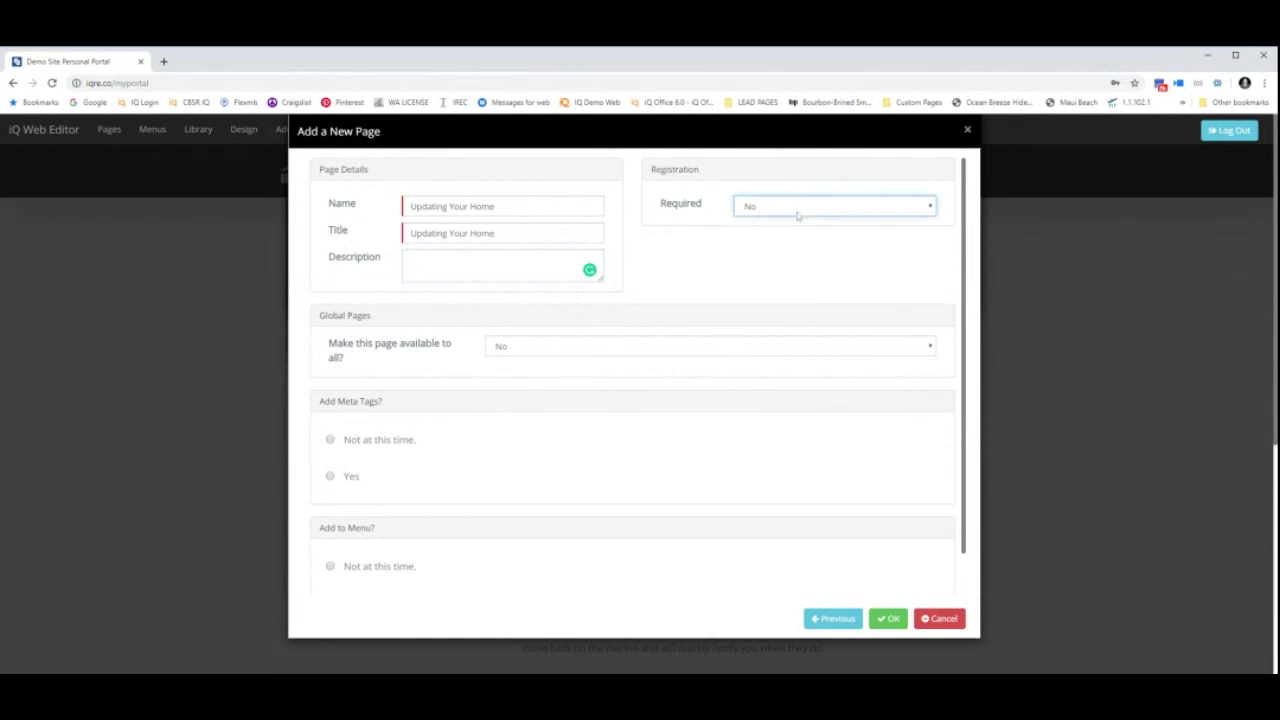
left_click(737, 205)
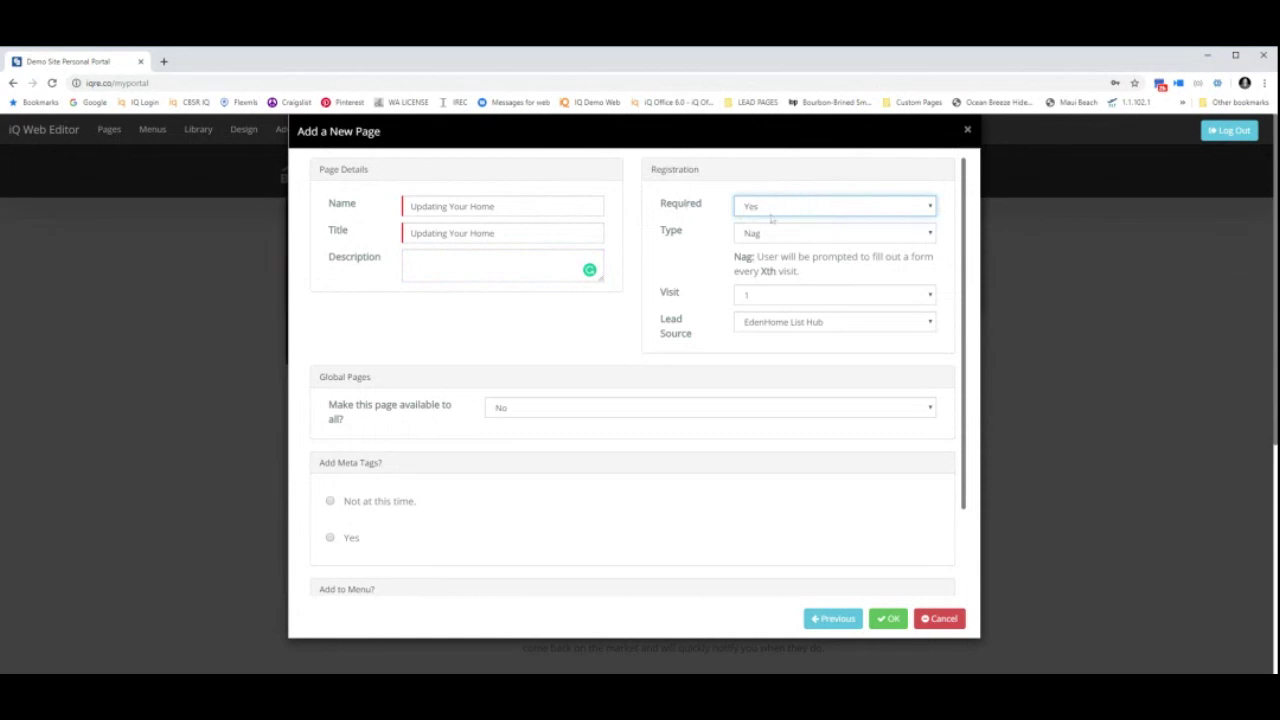
Step: Try the Nag registration type with the form prompt set to visit 2
left_click_drag(668, 237, 688, 237)
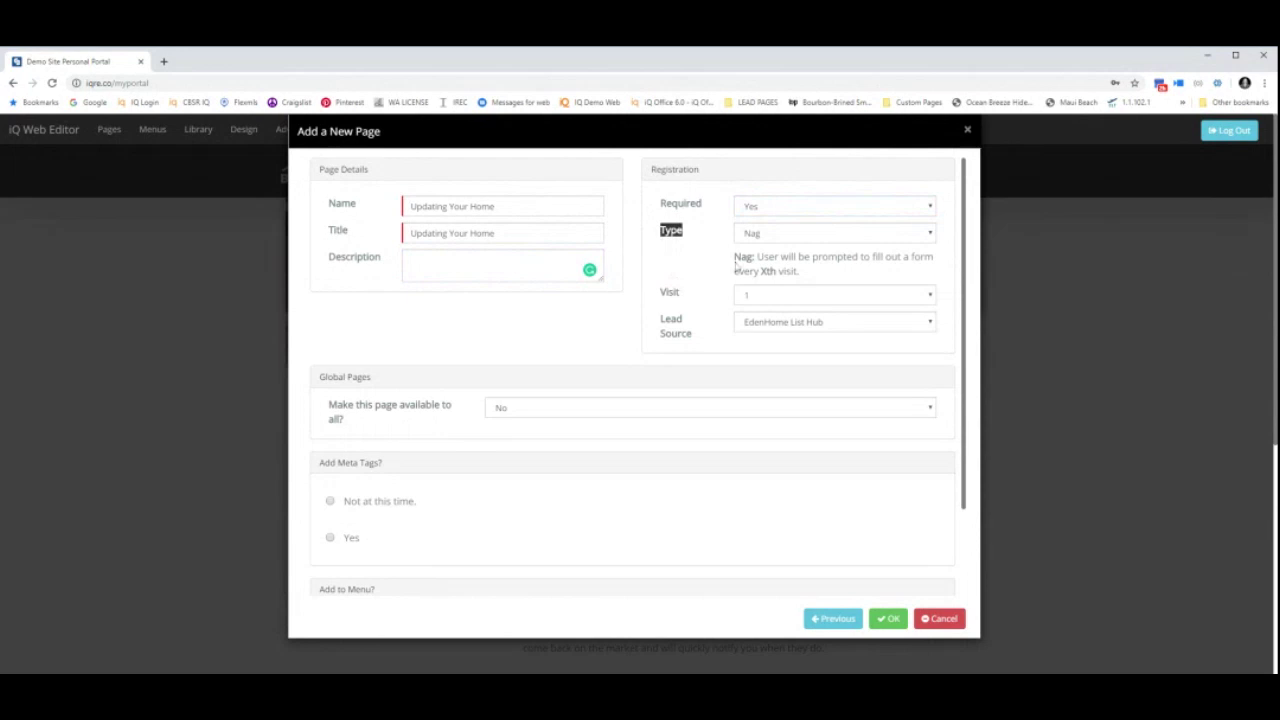
left_click(755, 235)
left_click(756, 260)
left_click(756, 239)
left_click(755, 248)
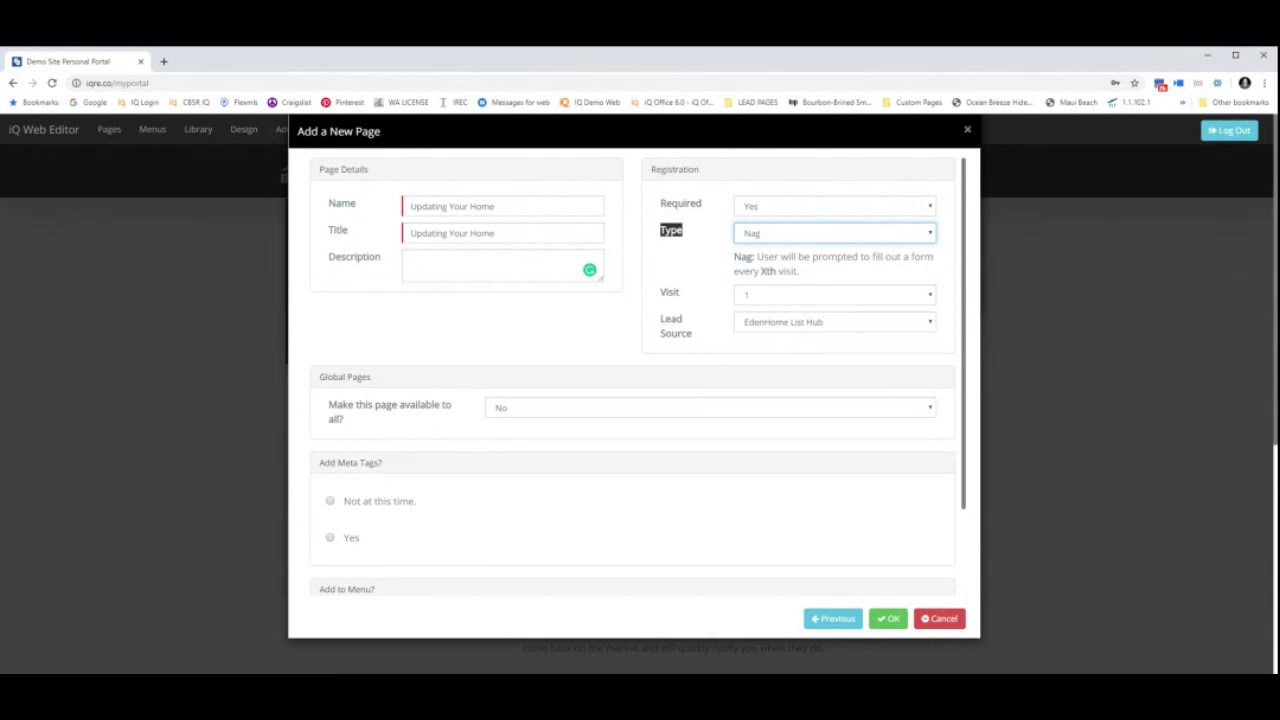
left_click(765, 333)
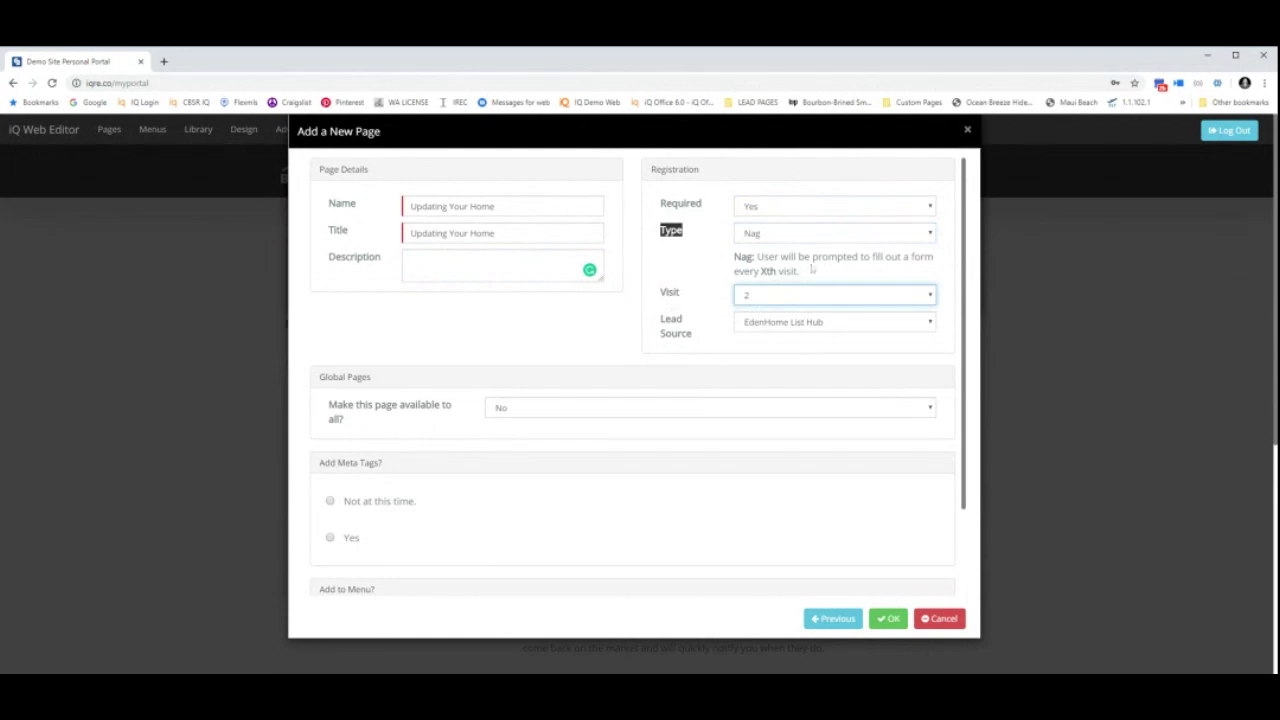
Step: Set the registration type to Offer with the form prompt on visit 1
left_click(809, 236)
left_click(810, 254)
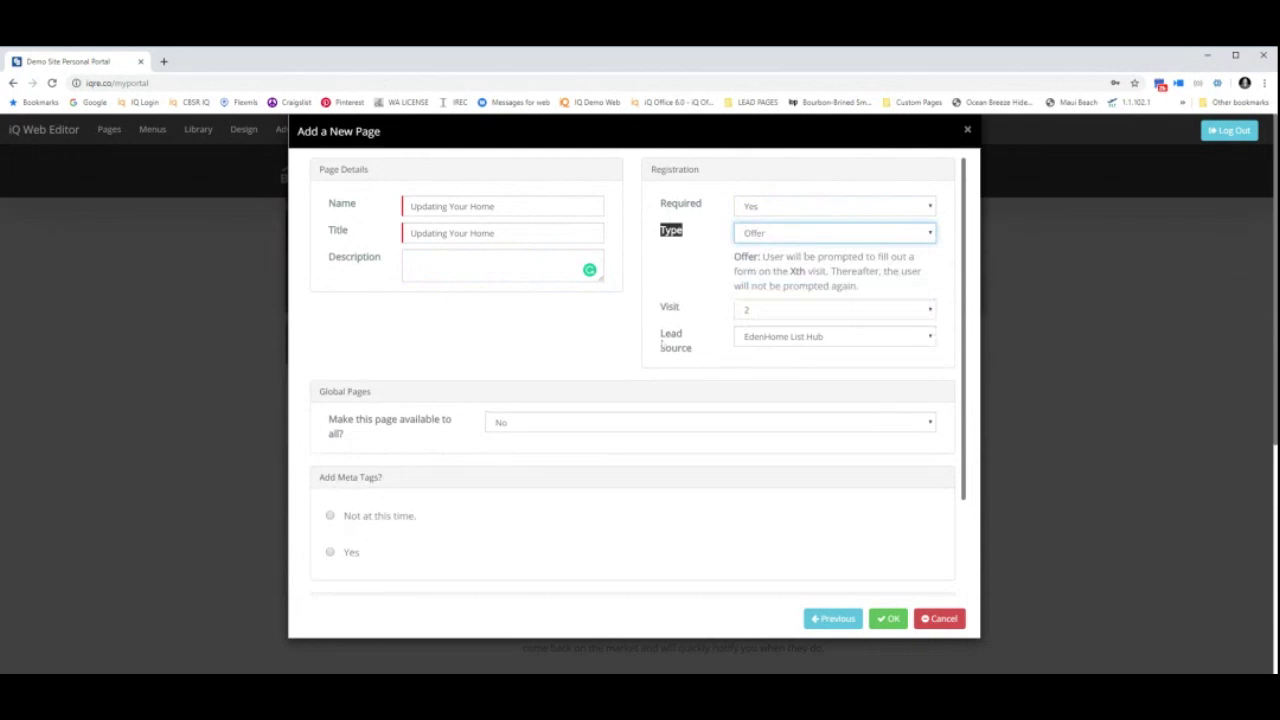
left_click(777, 314)
left_click(757, 337)
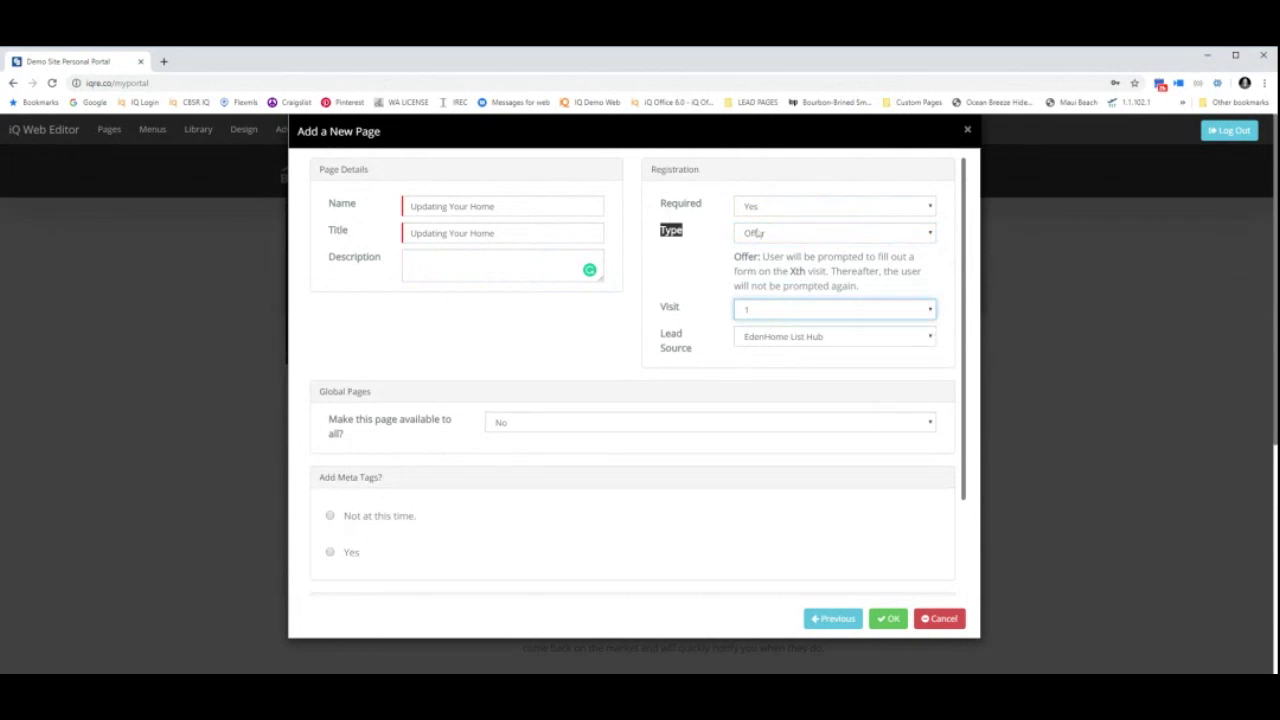
Step: Try the Forced registration type and return the type to Offer
left_click(772, 302)
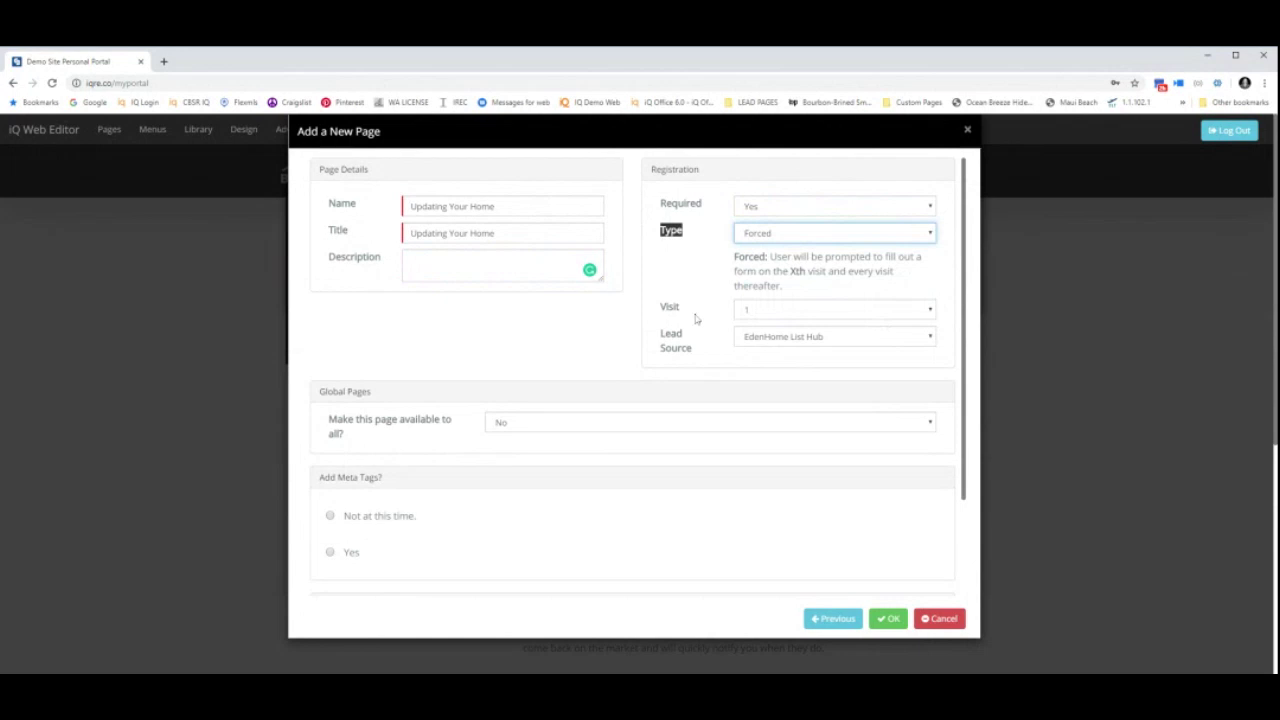
left_click_drag(658, 305, 684, 312)
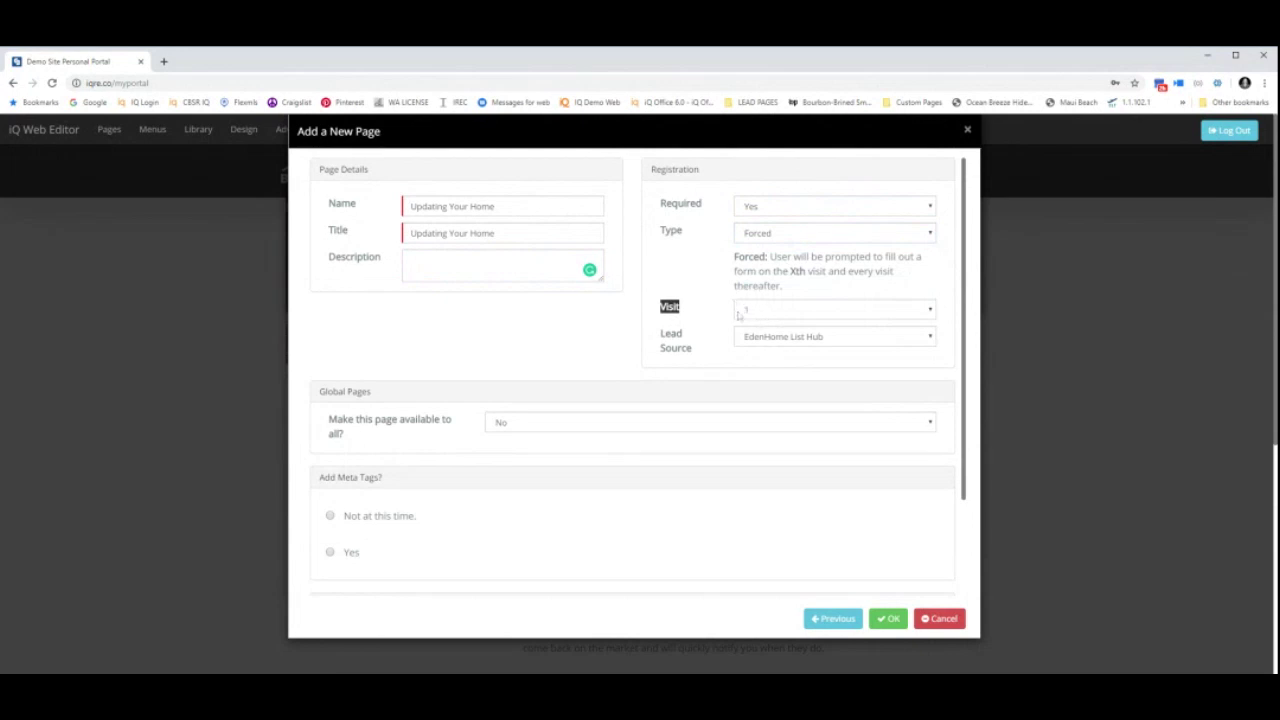
left_click(769, 233)
left_click(764, 257)
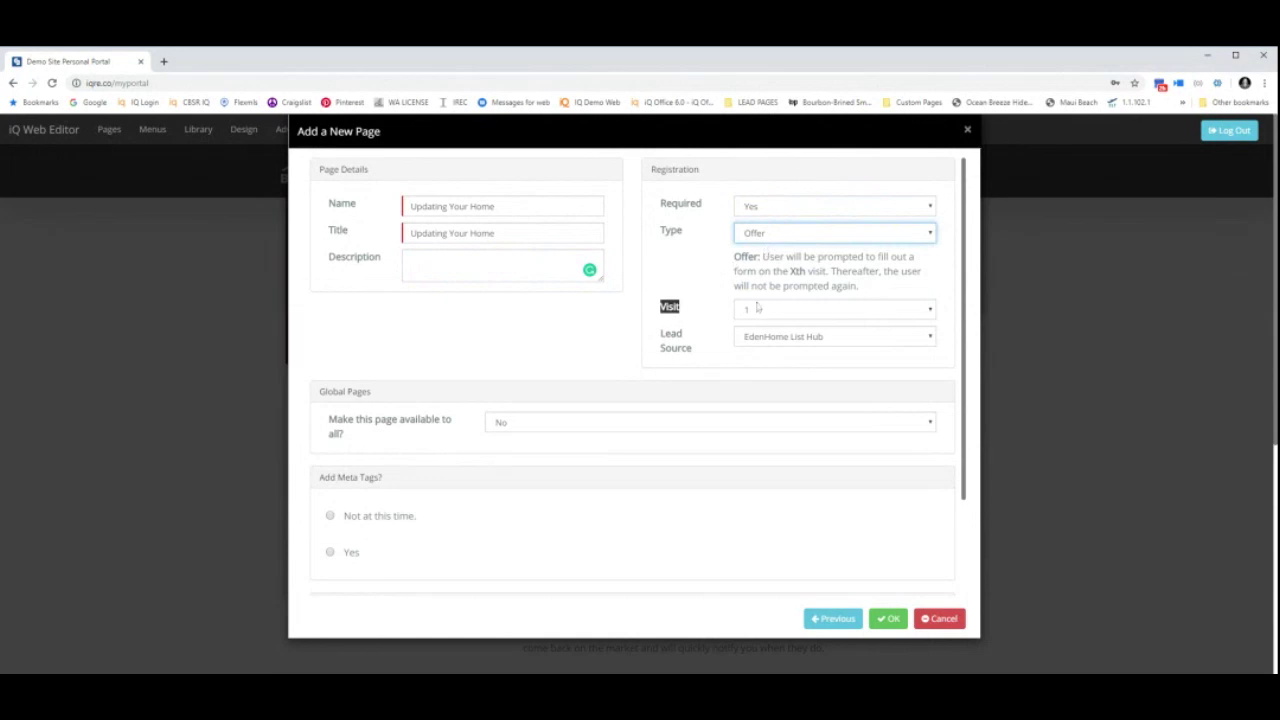
Step: Set the registration lead source to "Website contact form" and confirm the new page
left_click(755, 342)
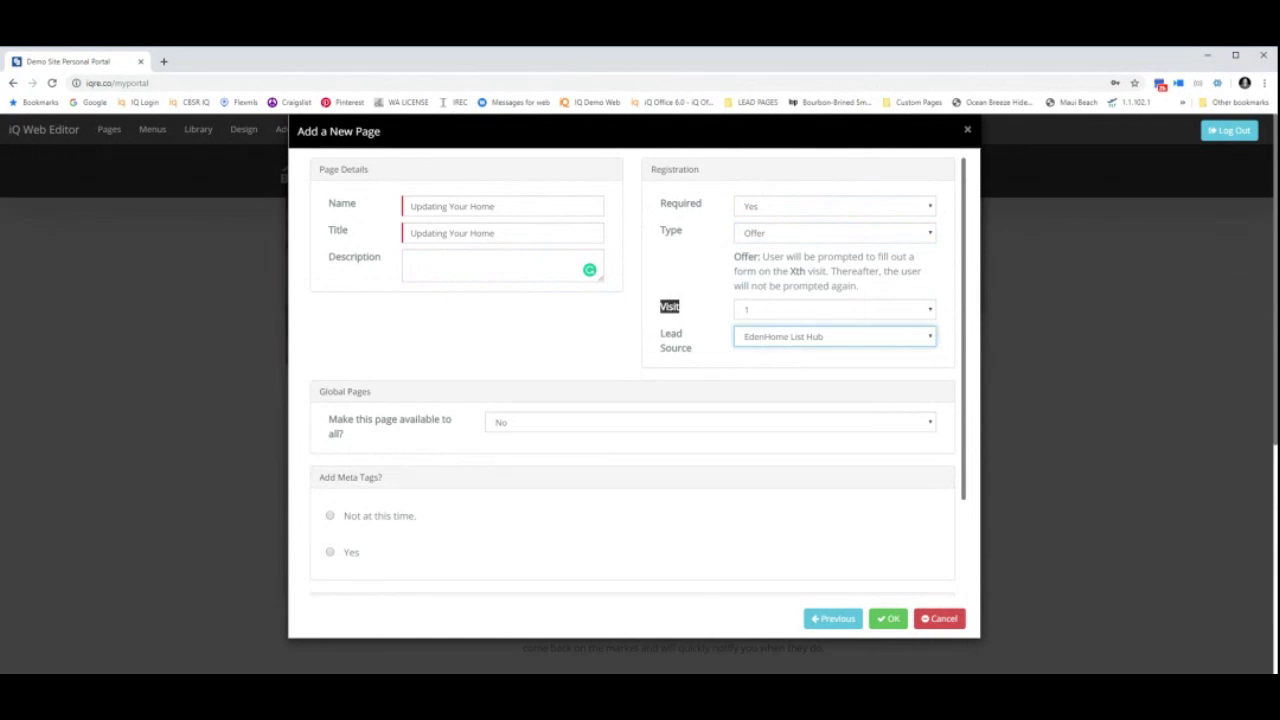
left_click(763, 428)
left_click(889, 622)
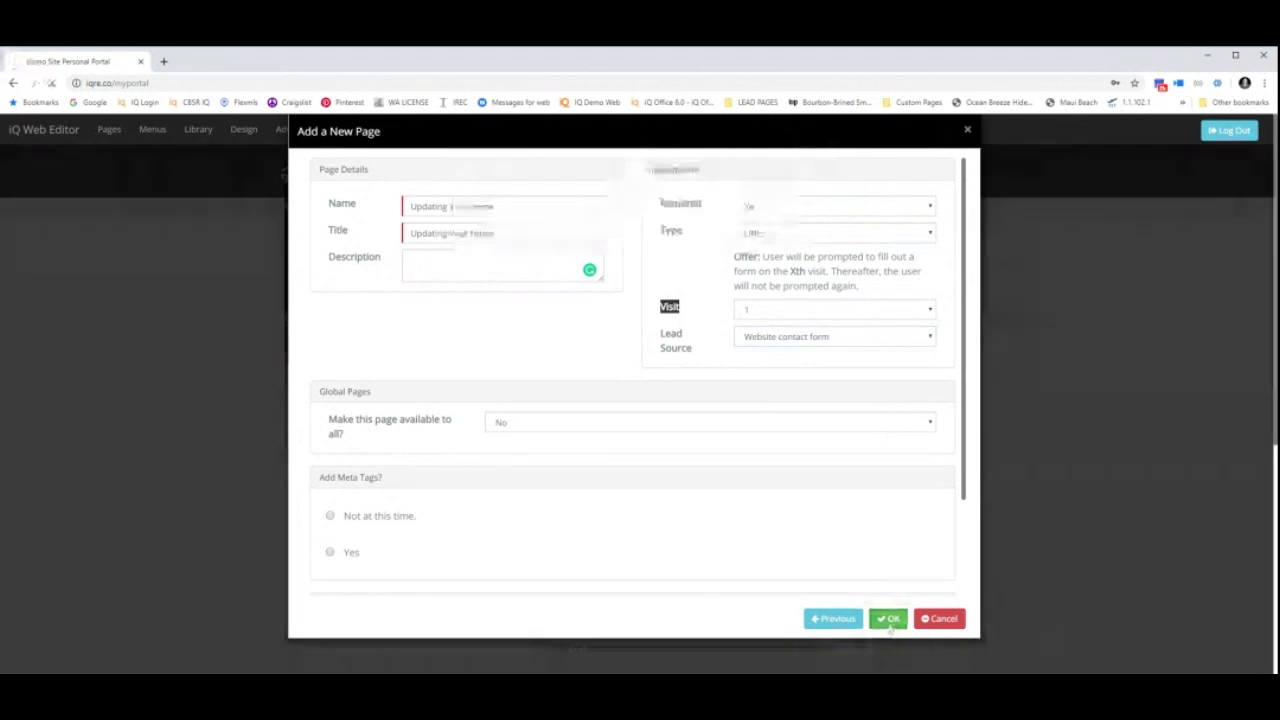
Step: Replace the large placeholder image at the top of the new page with the office meeting photo
scroll(632, 372, "down", 5)
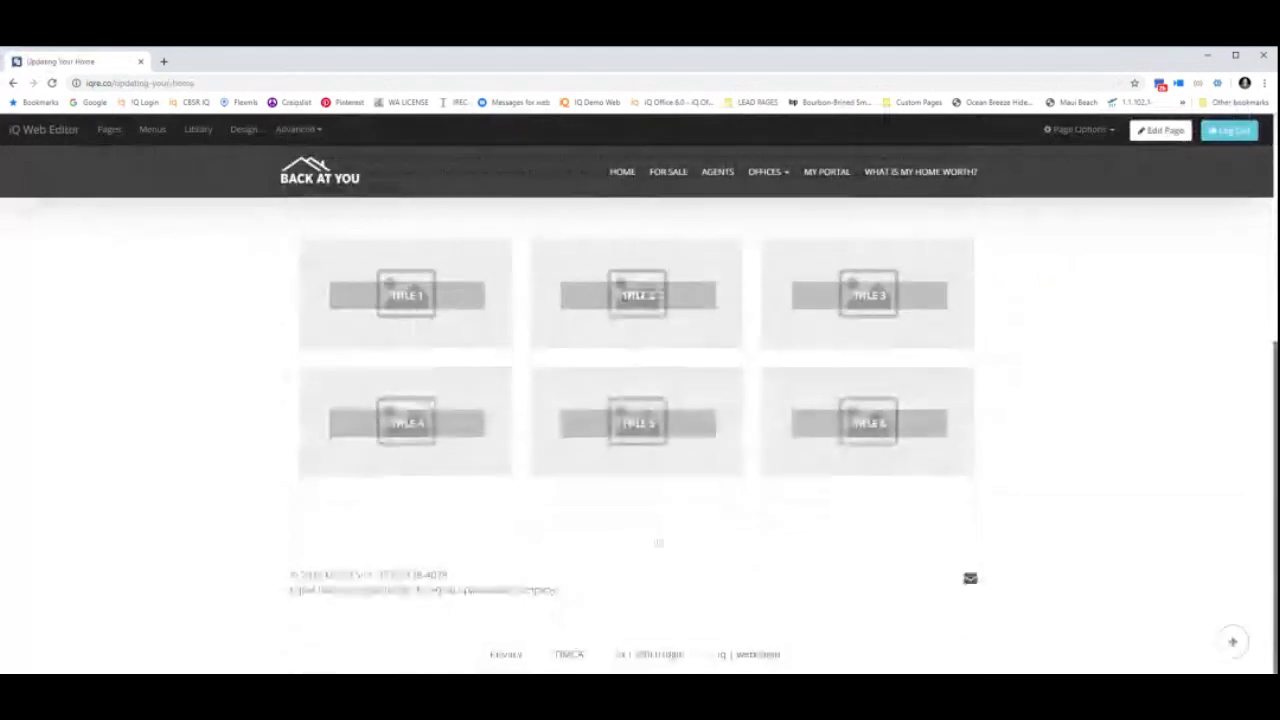
scroll(658, 542, "up", 4)
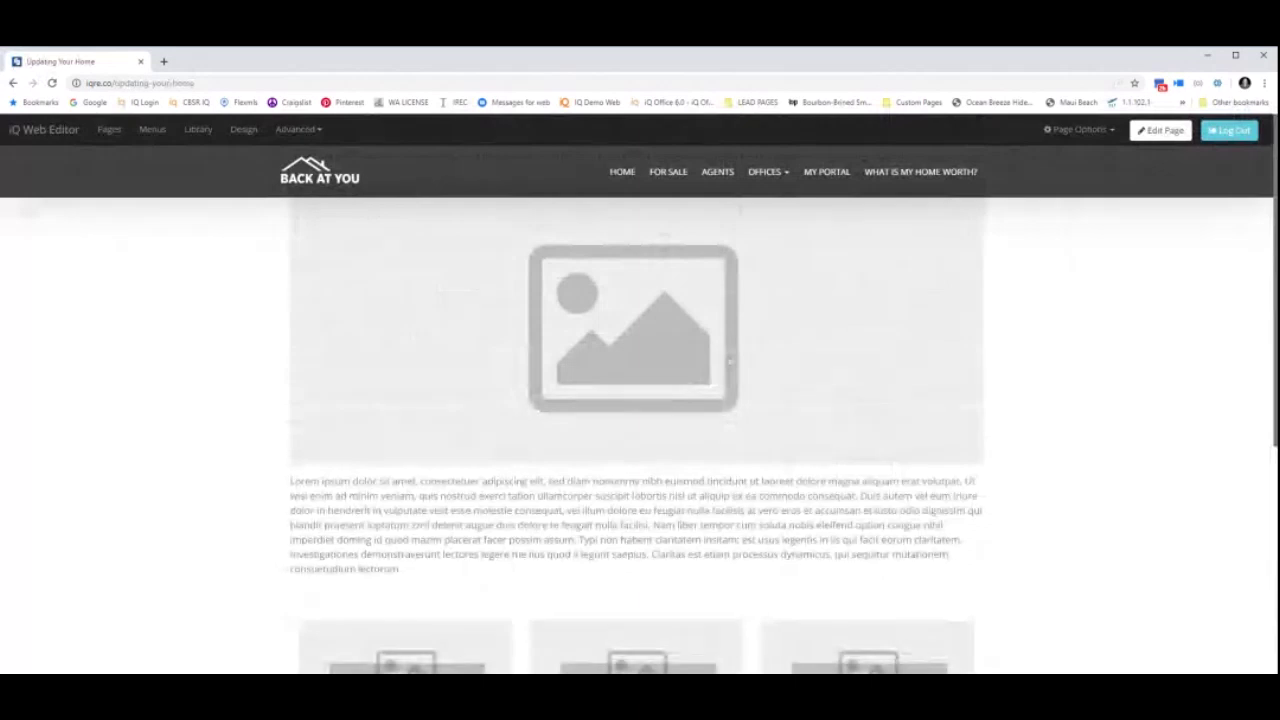
scroll(1232, 642, "down", 2)
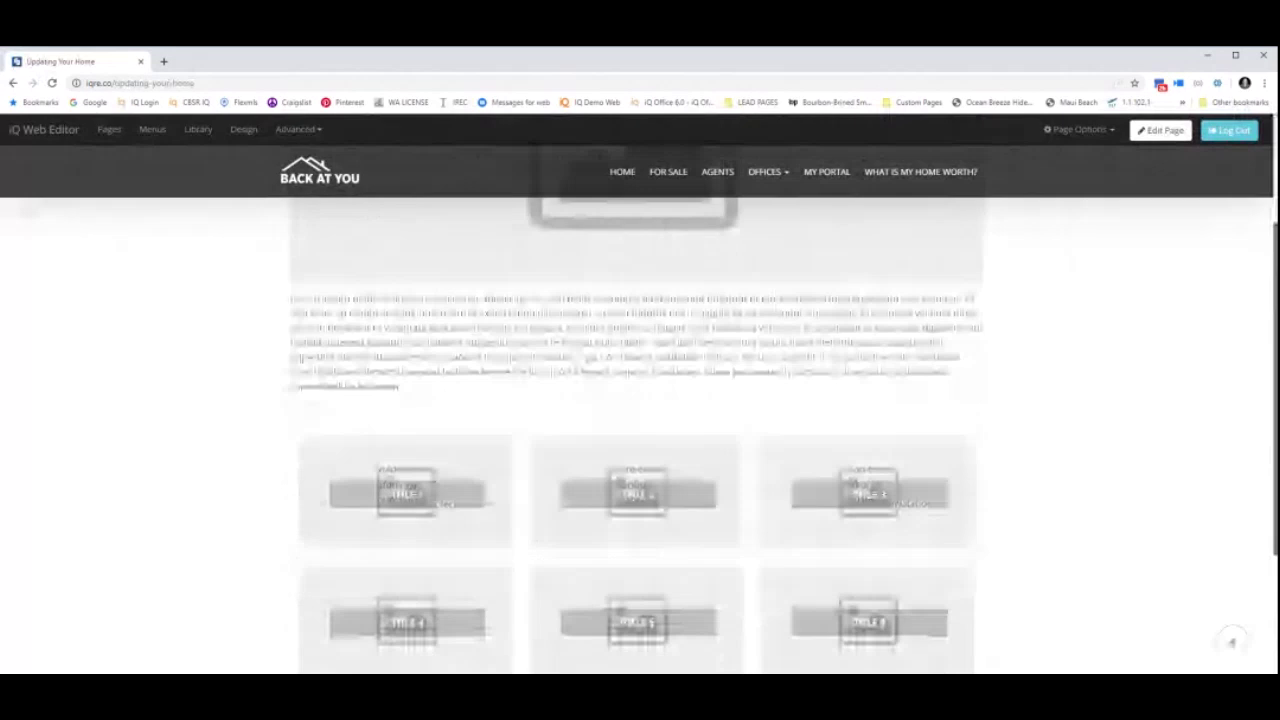
scroll(1232, 642, "down", 2)
scroll(1050, 363, "up", 3)
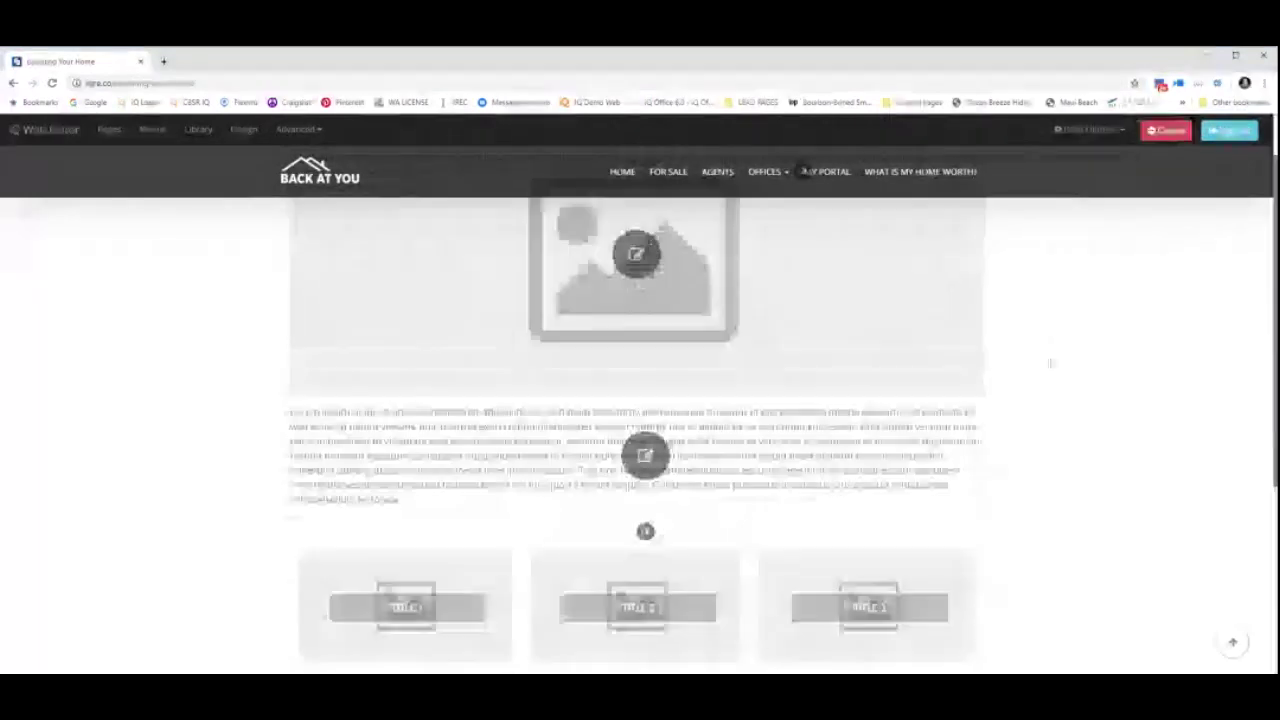
scroll(1050, 363, "up", 1)
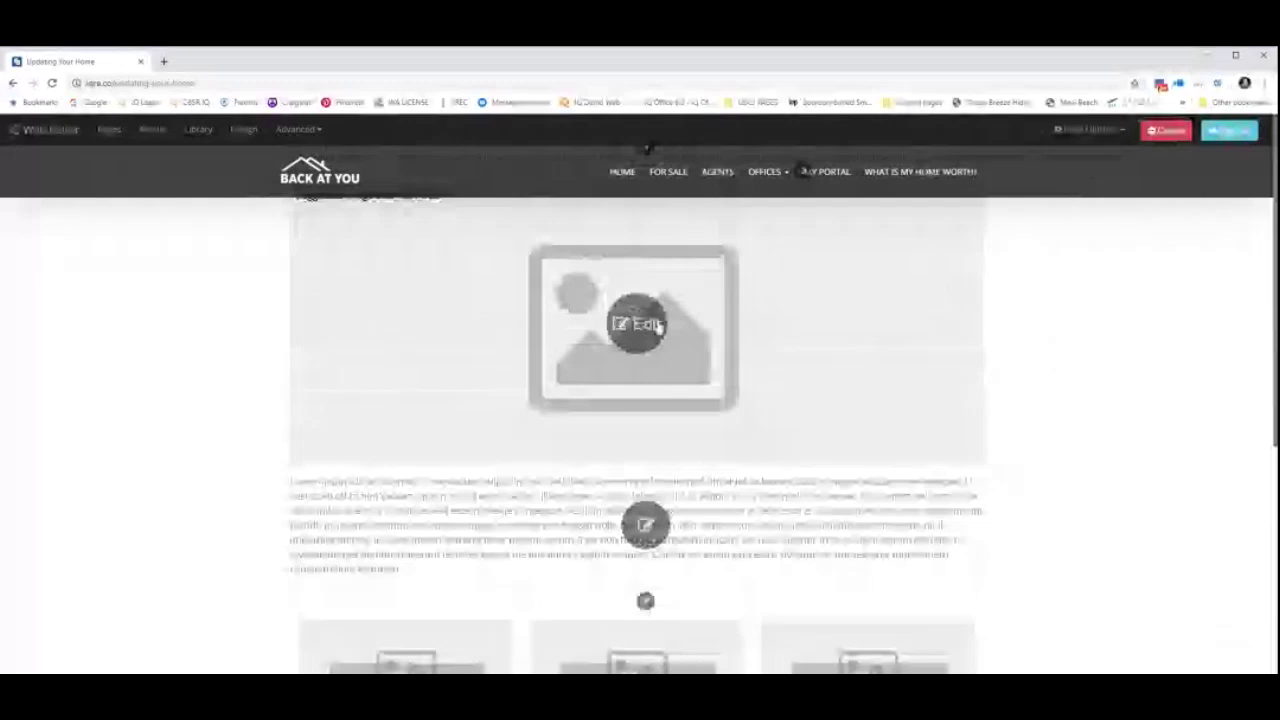
left_click(655, 326)
left_click(412, 183)
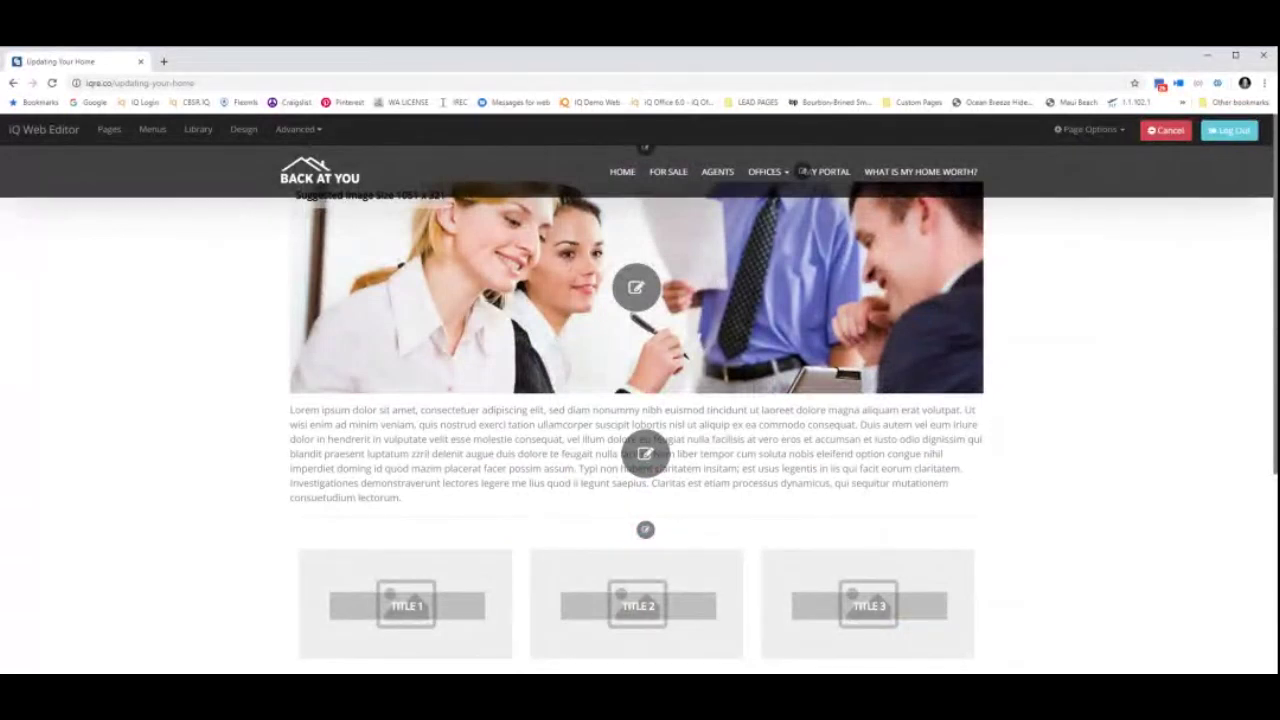
Step: Replace the placeholder body text with "Here are the top 10 things to do to update your home!" and save the page
left_click(651, 460)
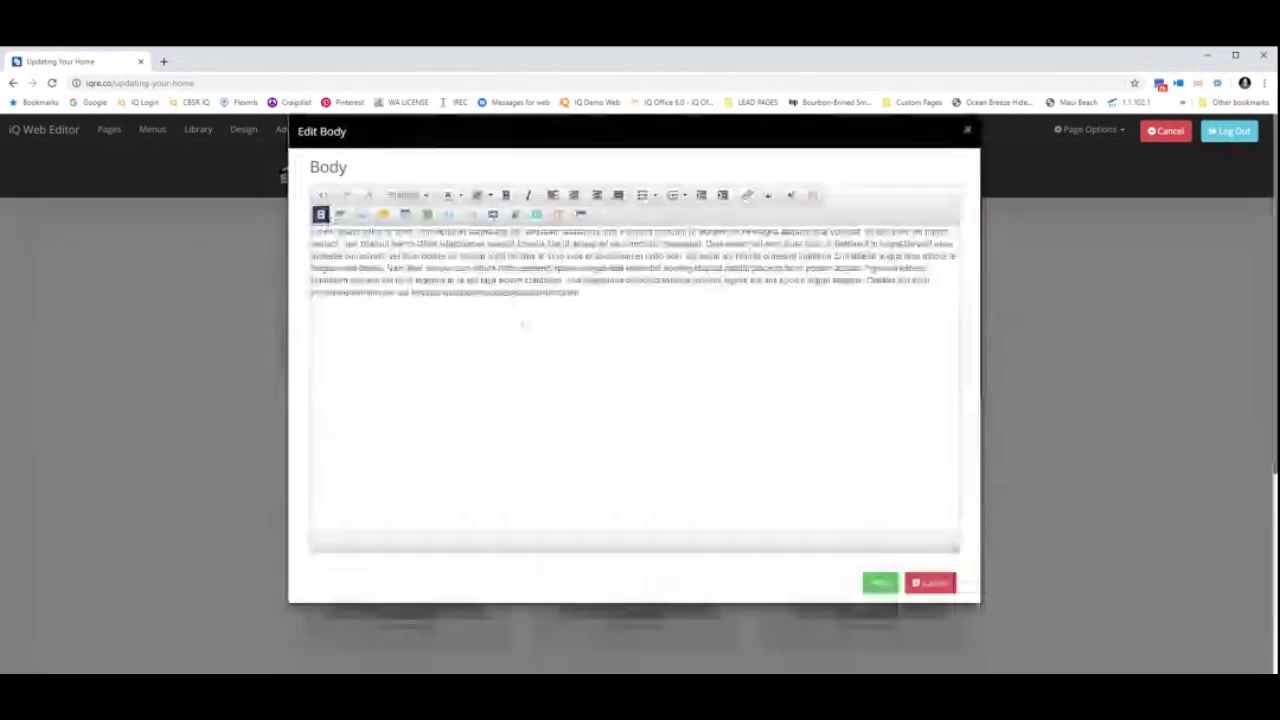
left_click_drag(524, 324, 284, 215)
type("Her")
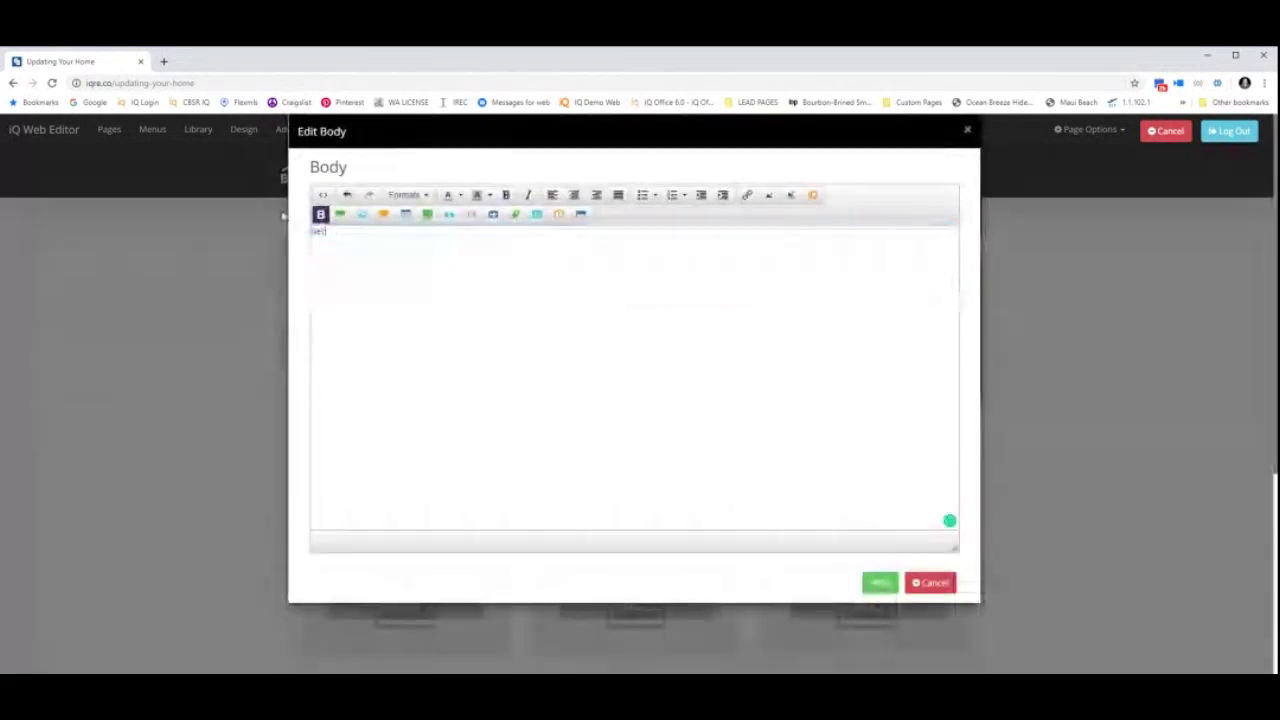
type("e ise the top")
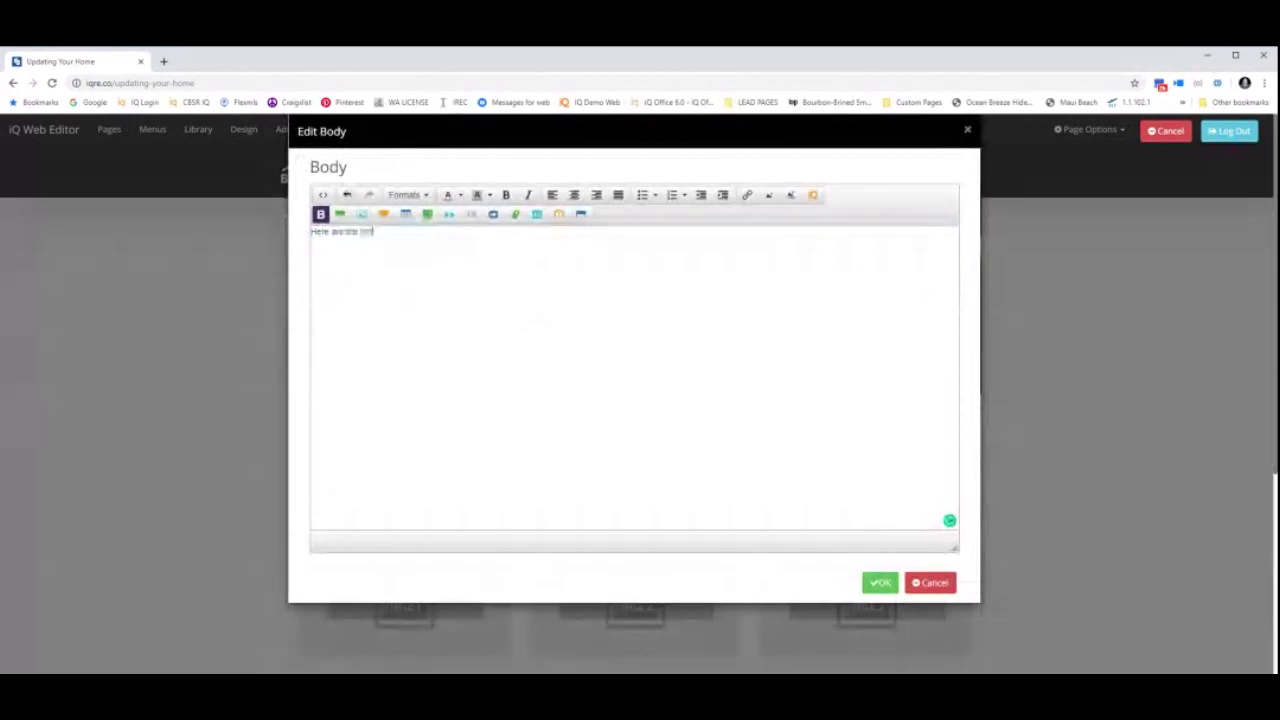
type("10 things to do to update")
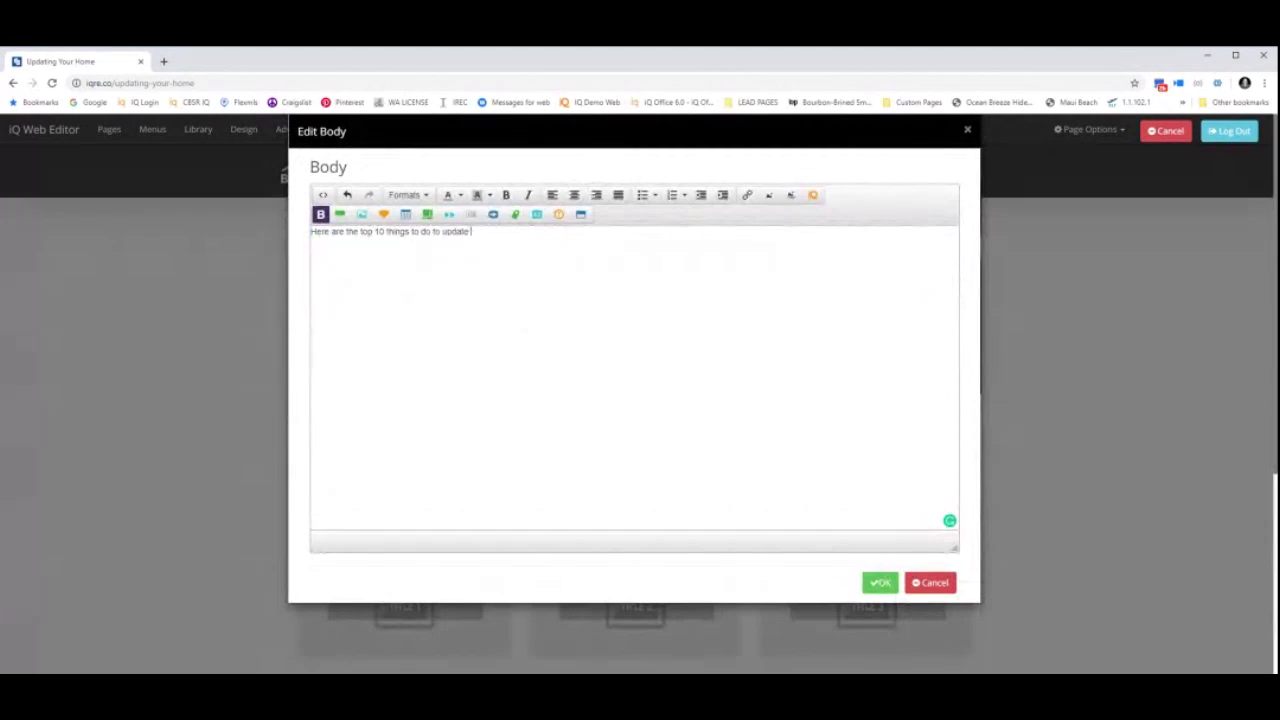
type(" your home!")
left_click(893, 582)
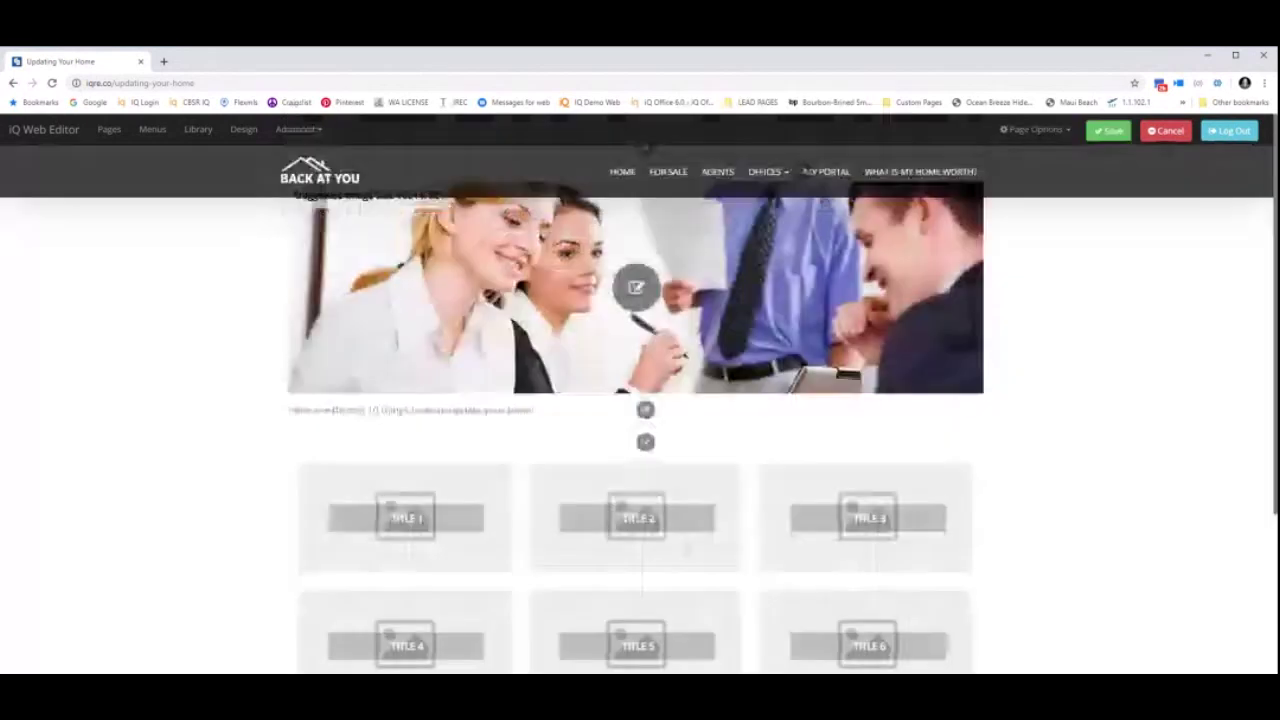
left_click(1112, 134)
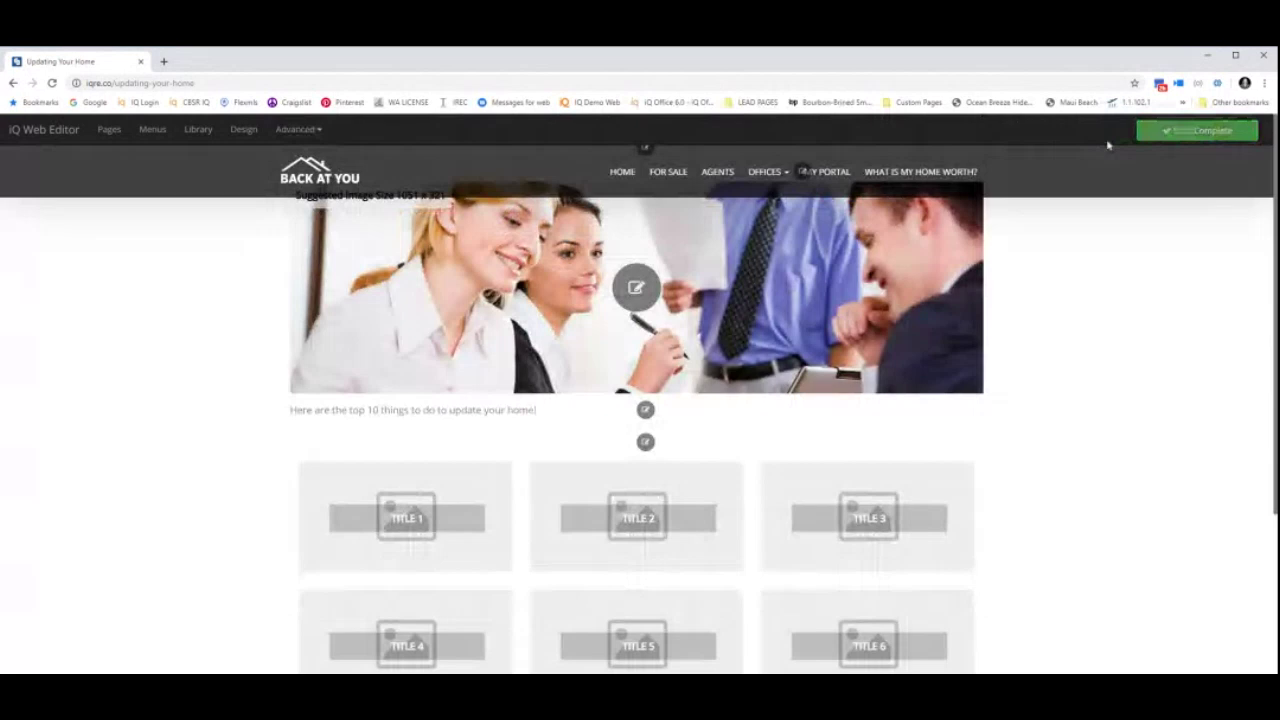
Step: Insert an iQ lead form below the body text with lead source "Website contact form" and routing "Use Lead Rules"
left_click(645, 409)
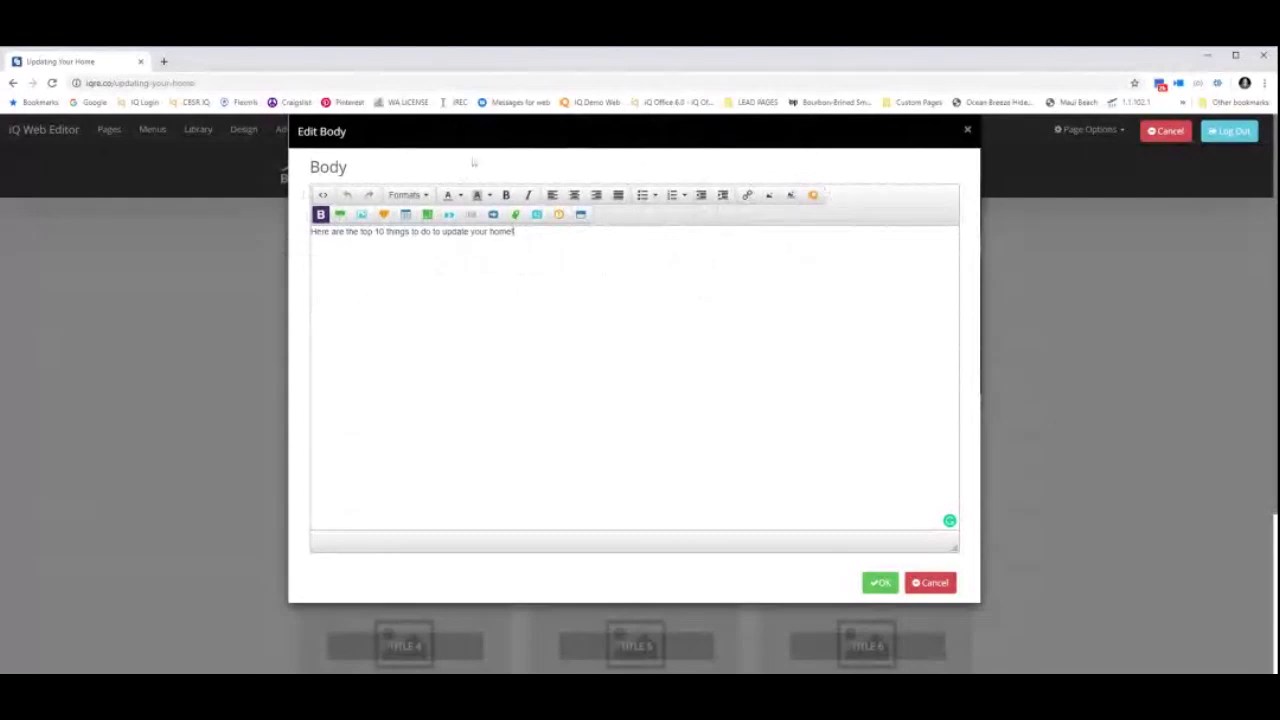
key("Return")
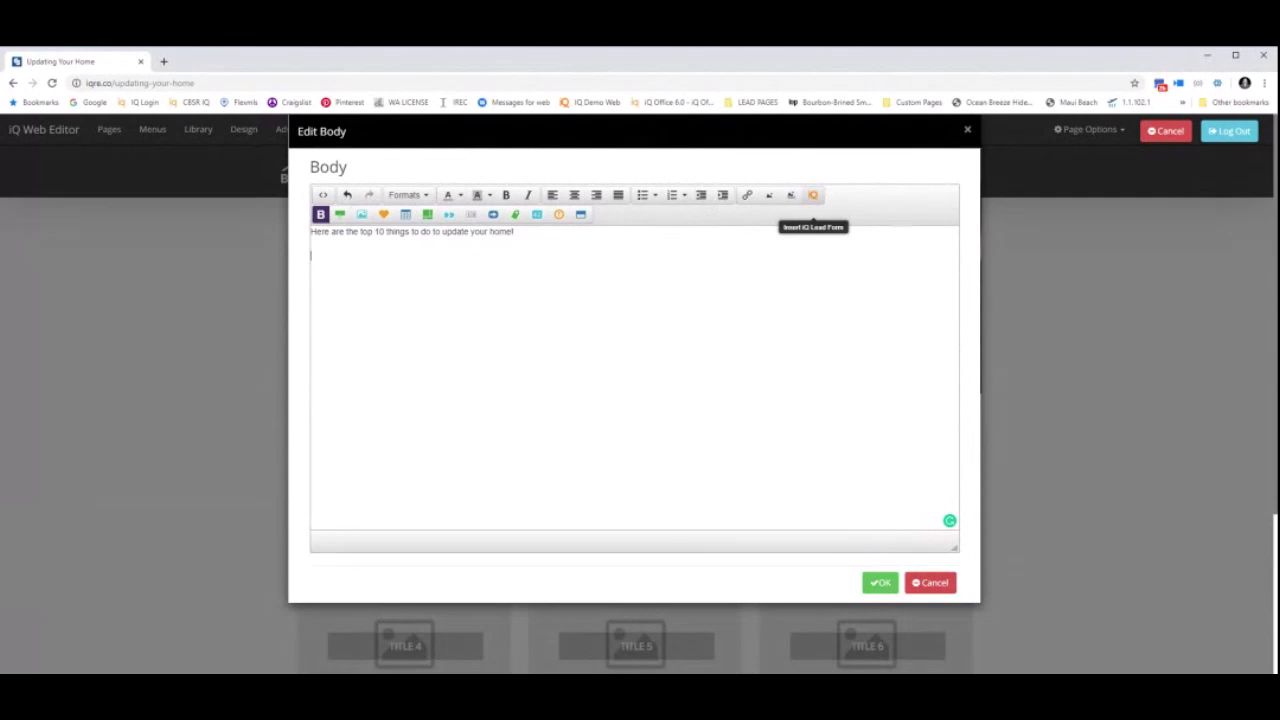
left_click(814, 197)
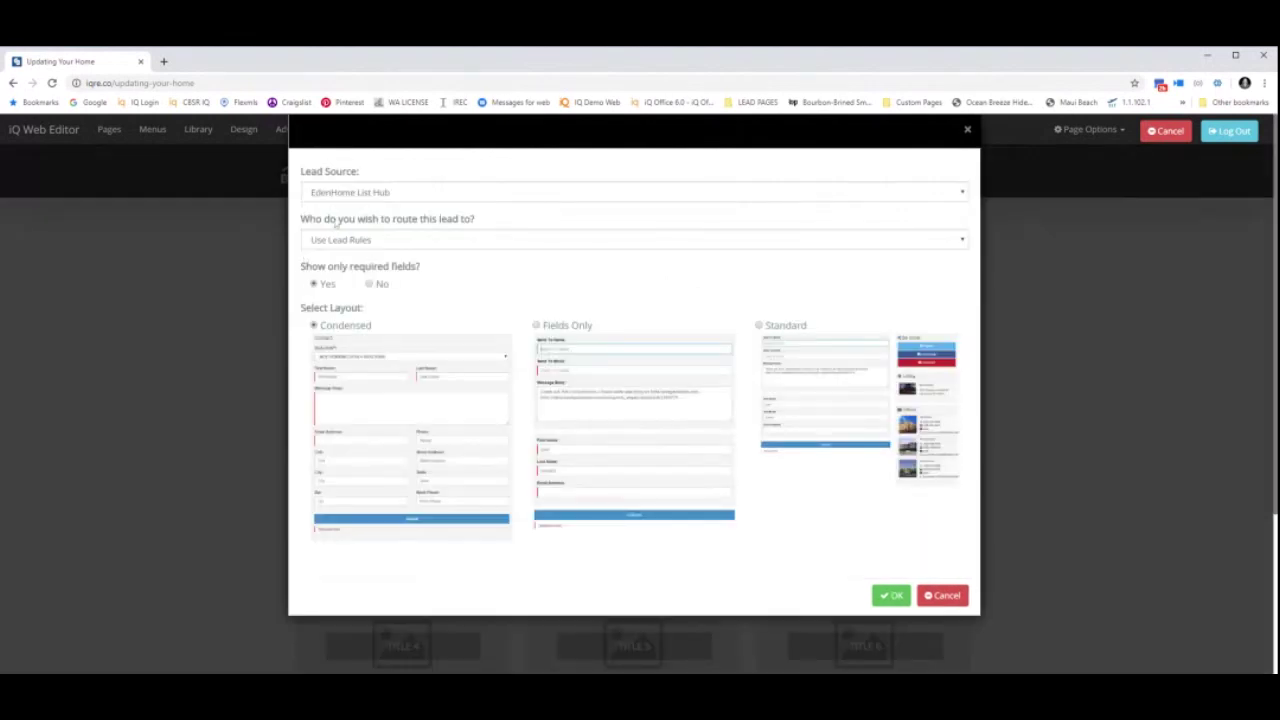
left_click(349, 197)
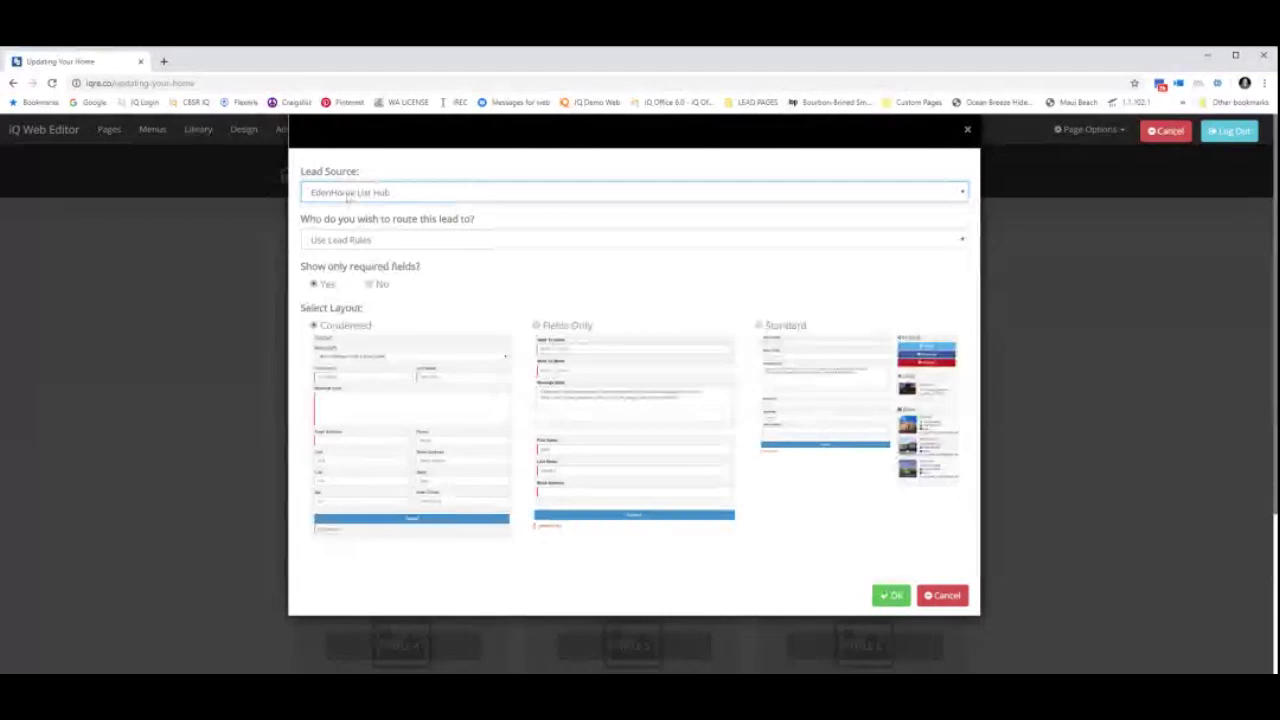
left_click(347, 246)
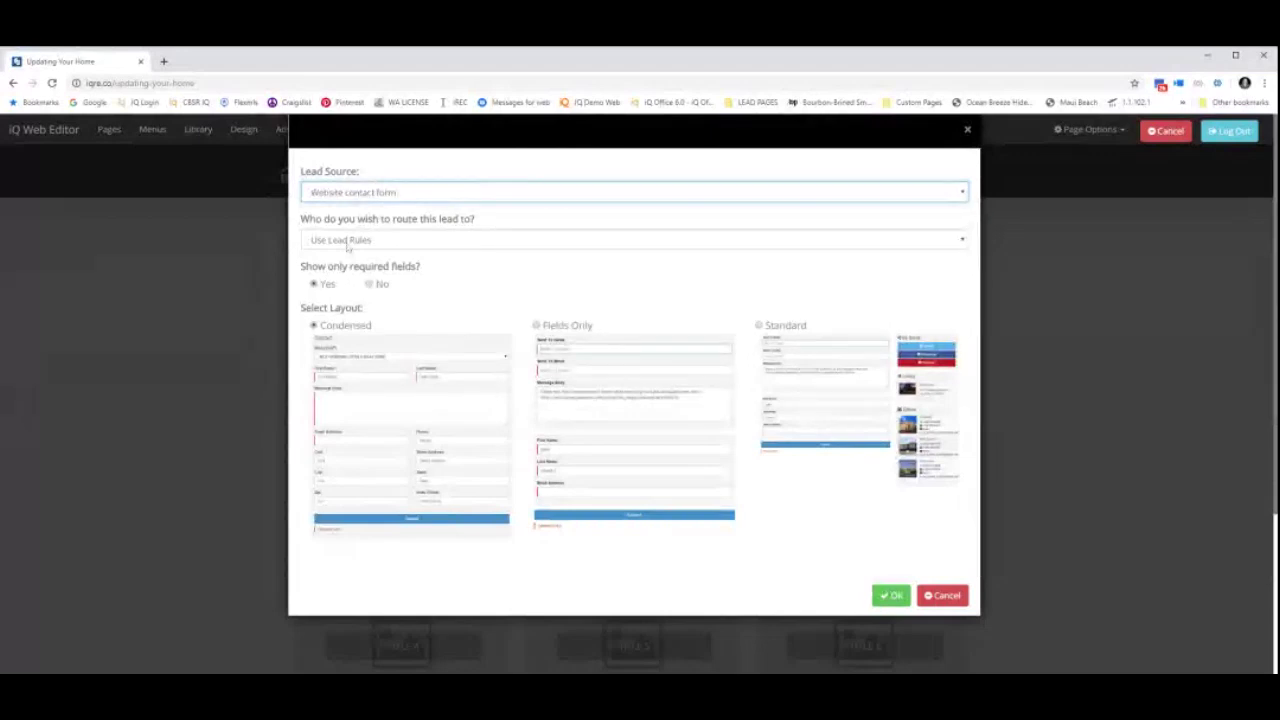
left_click(347, 246)
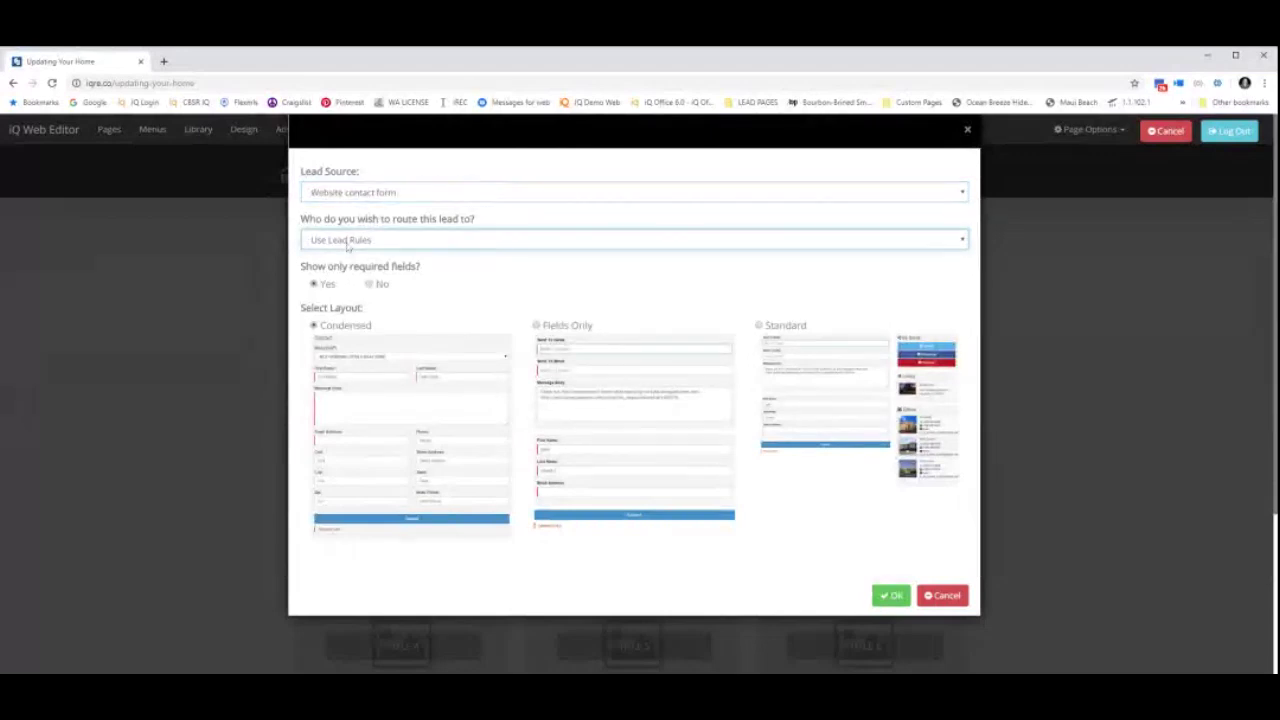
left_click(347, 246)
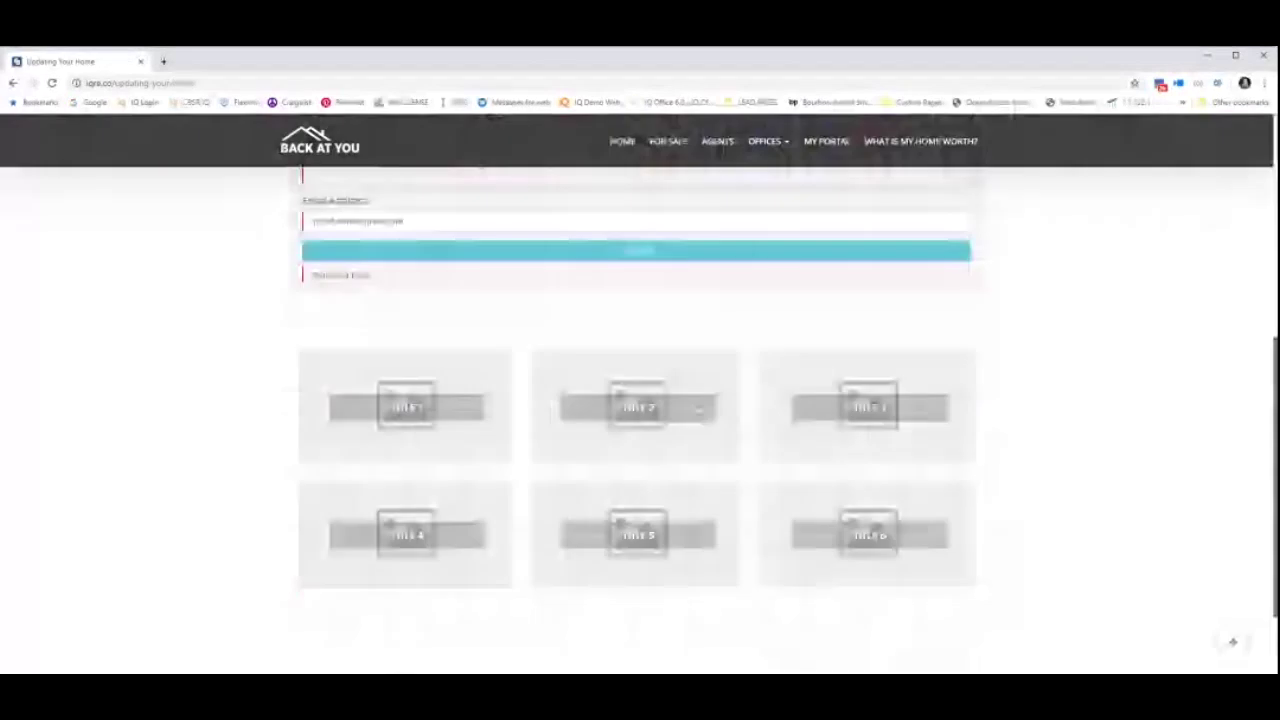
Step: Log back in to the web editor from the Updating Your Home page using the saved credentials
scroll(640, 400, "down", 1)
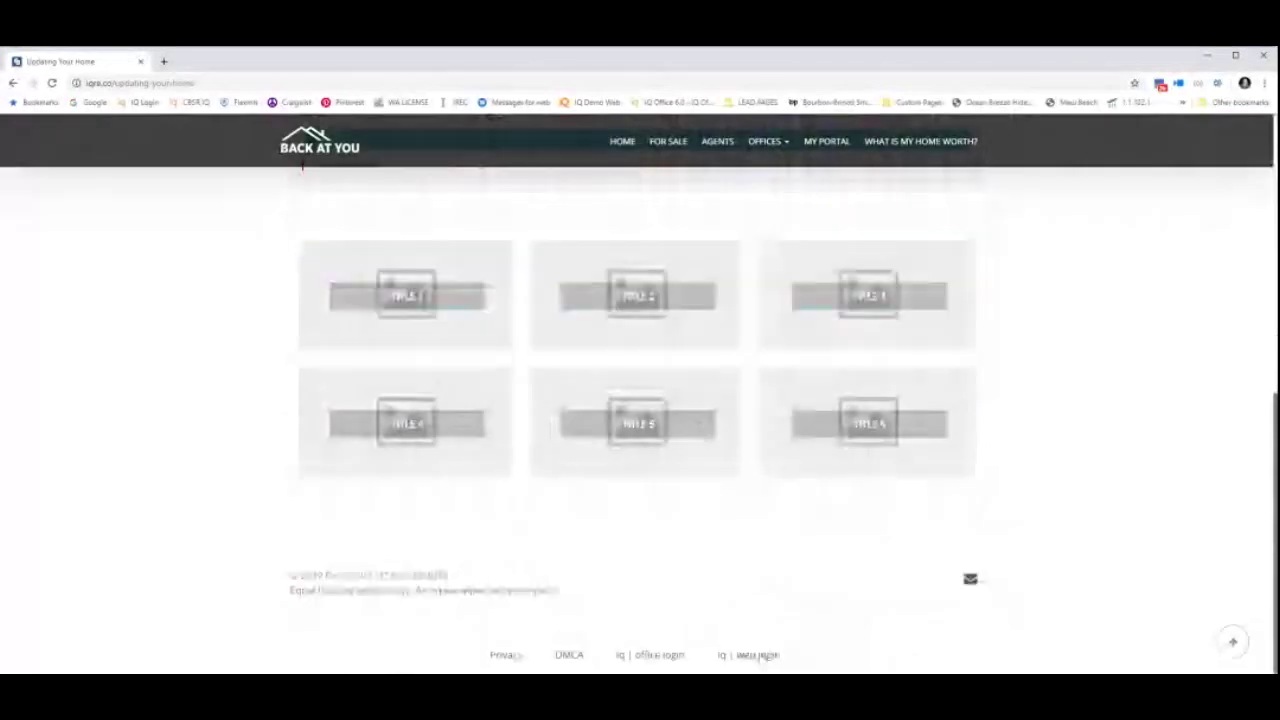
left_click(757, 655)
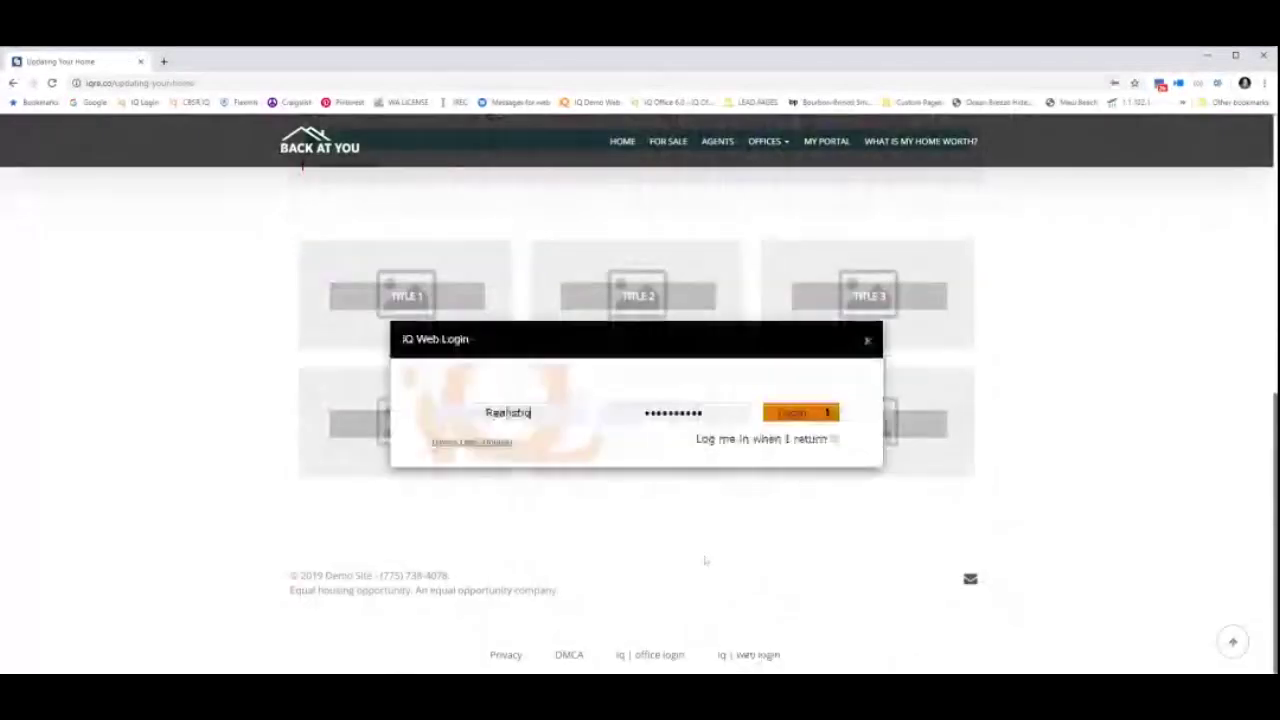
key("Return")
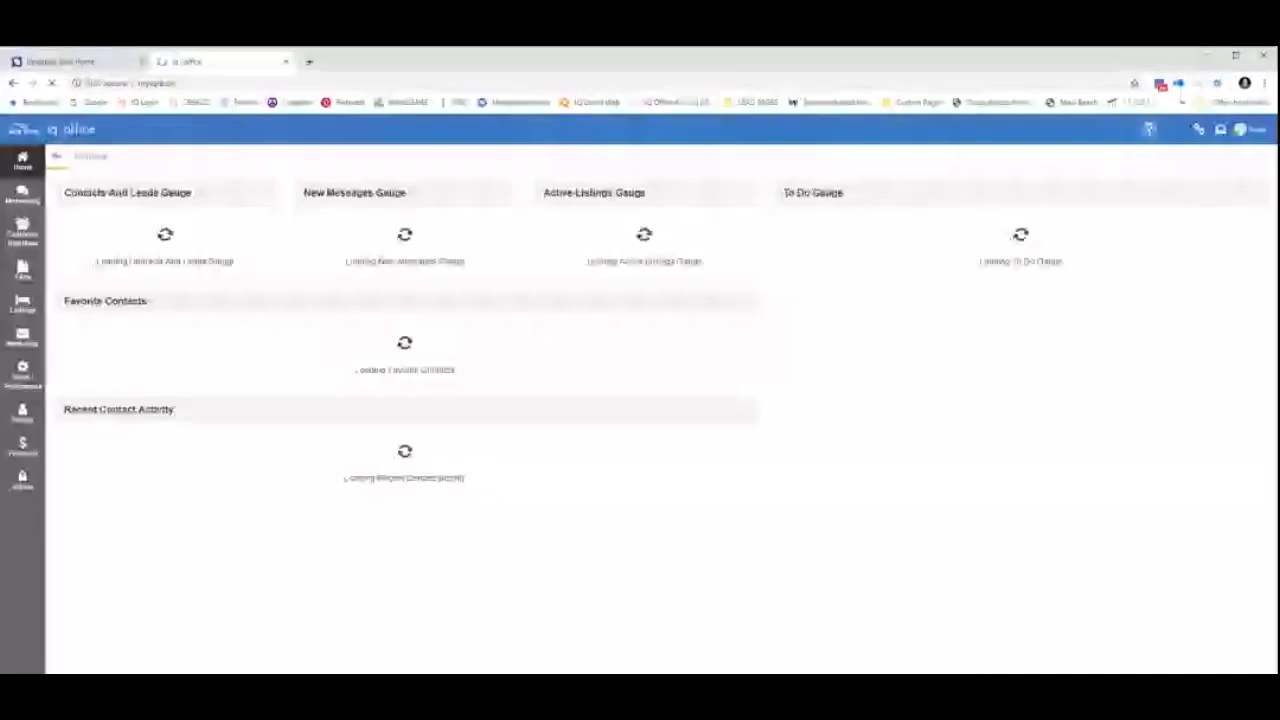
Step: In iQ Office, open the home folder and upload the file Classes.url
left_click(17, 283)
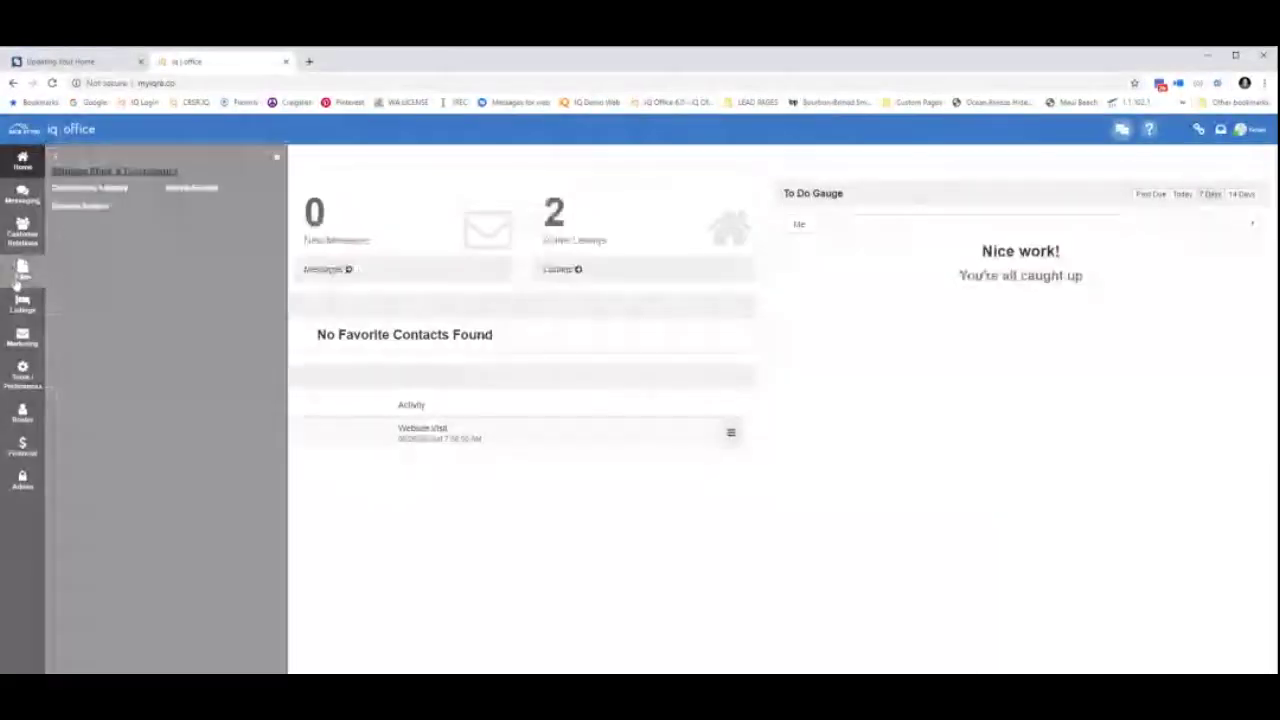
left_click(191, 188)
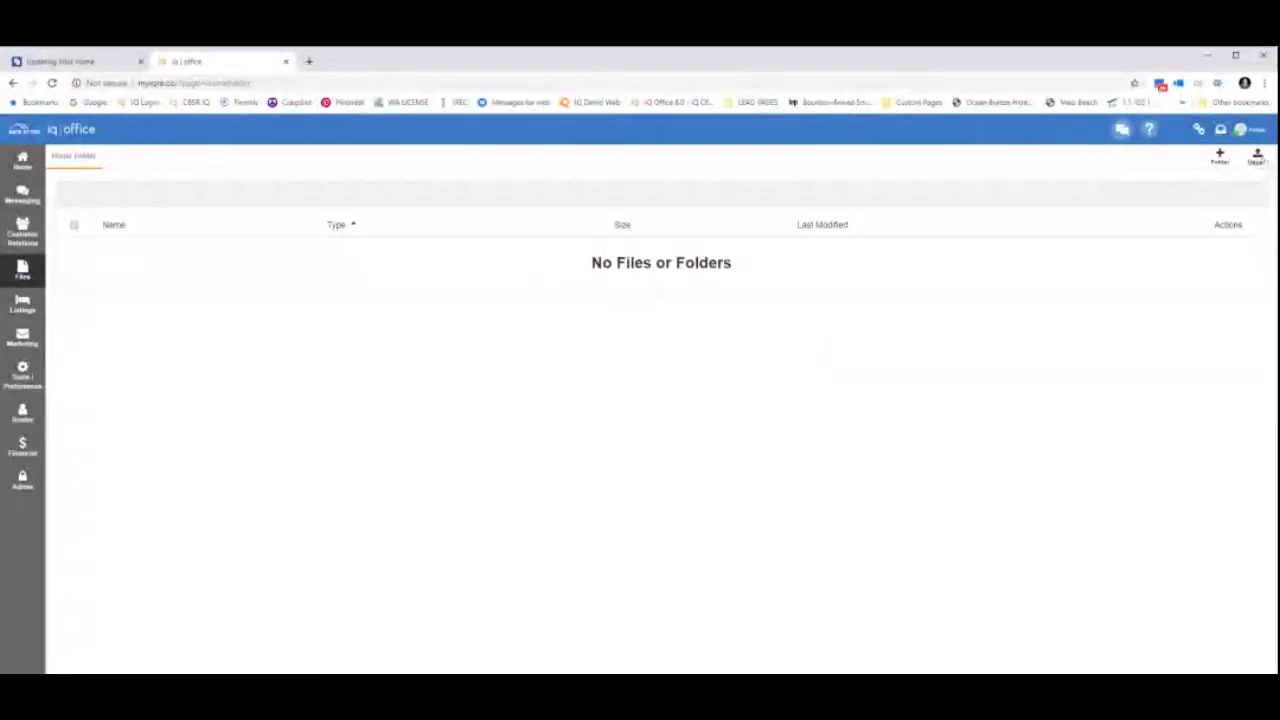
left_click(1258, 158)
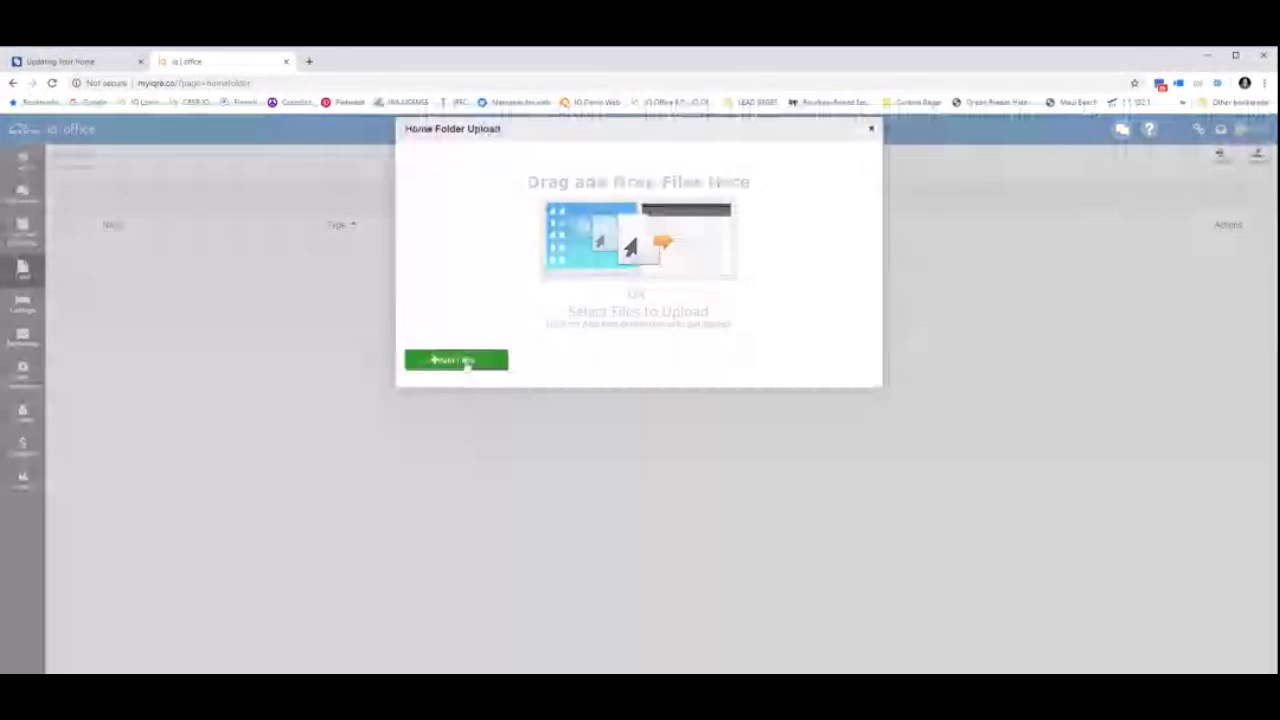
left_click(466, 362)
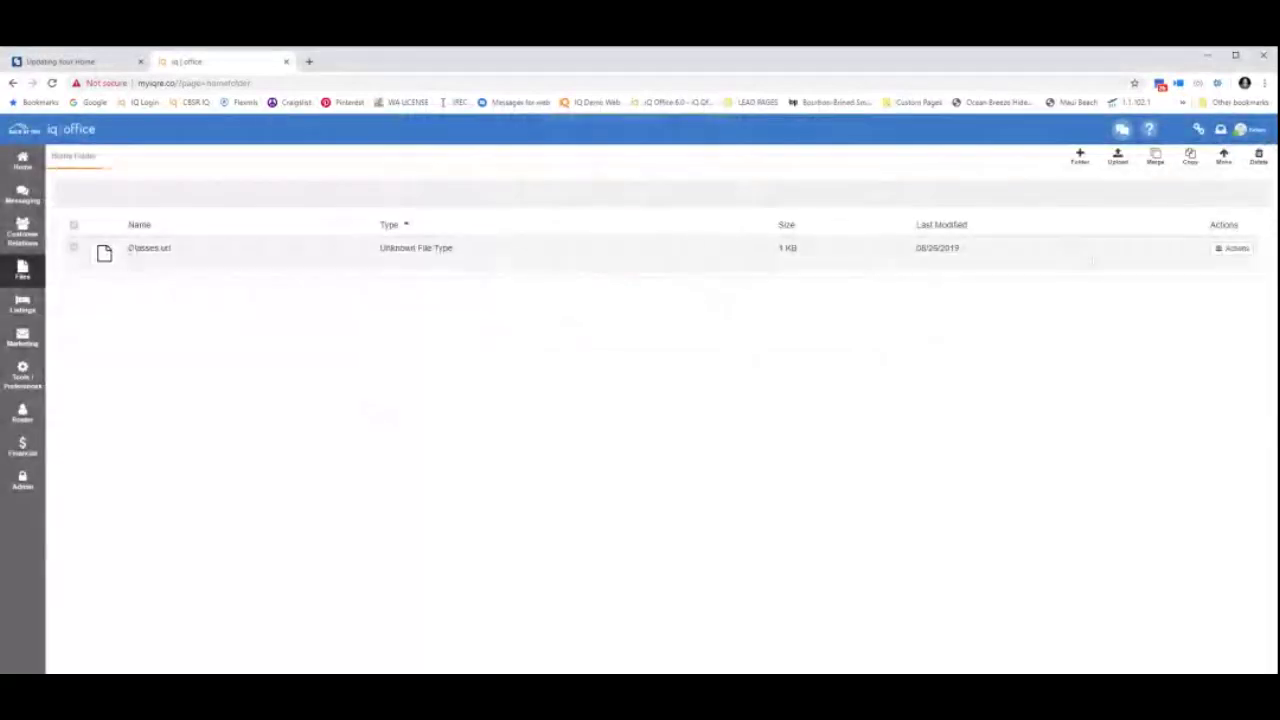
Step: Open the Be Social sharing options of Classes.url and select its HTML download code
left_click(1235, 250)
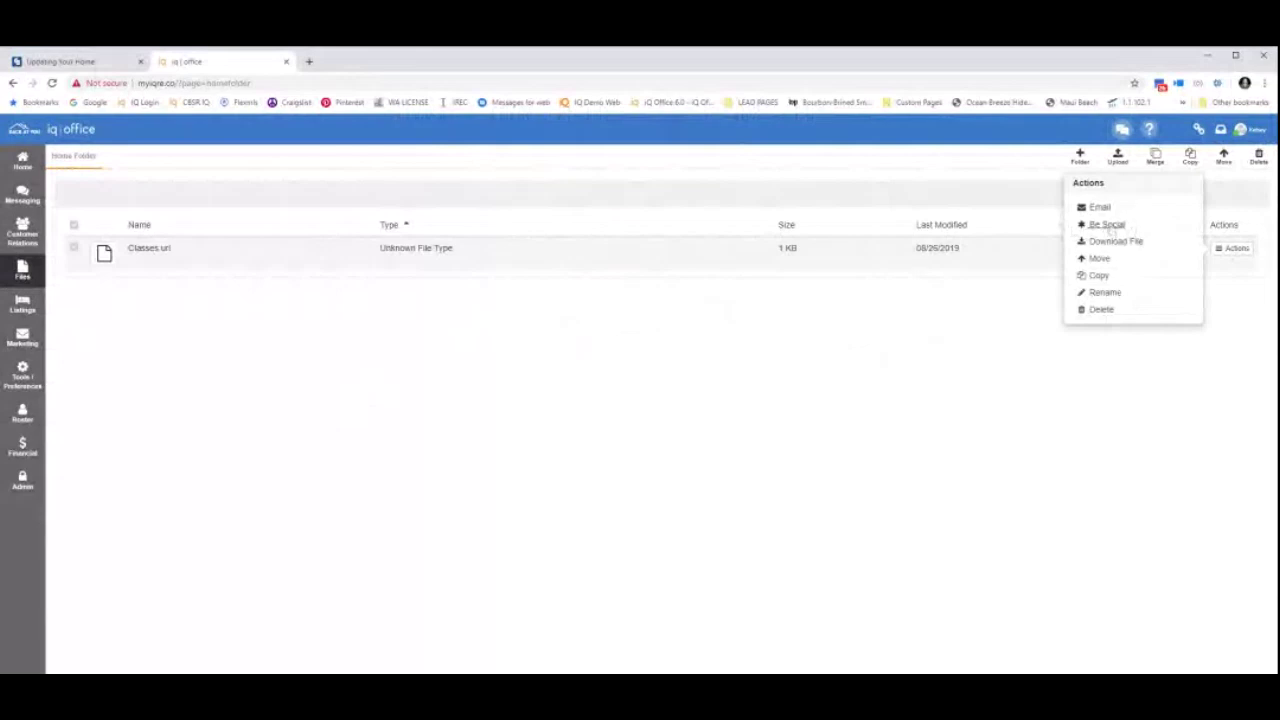
left_click(1106, 225)
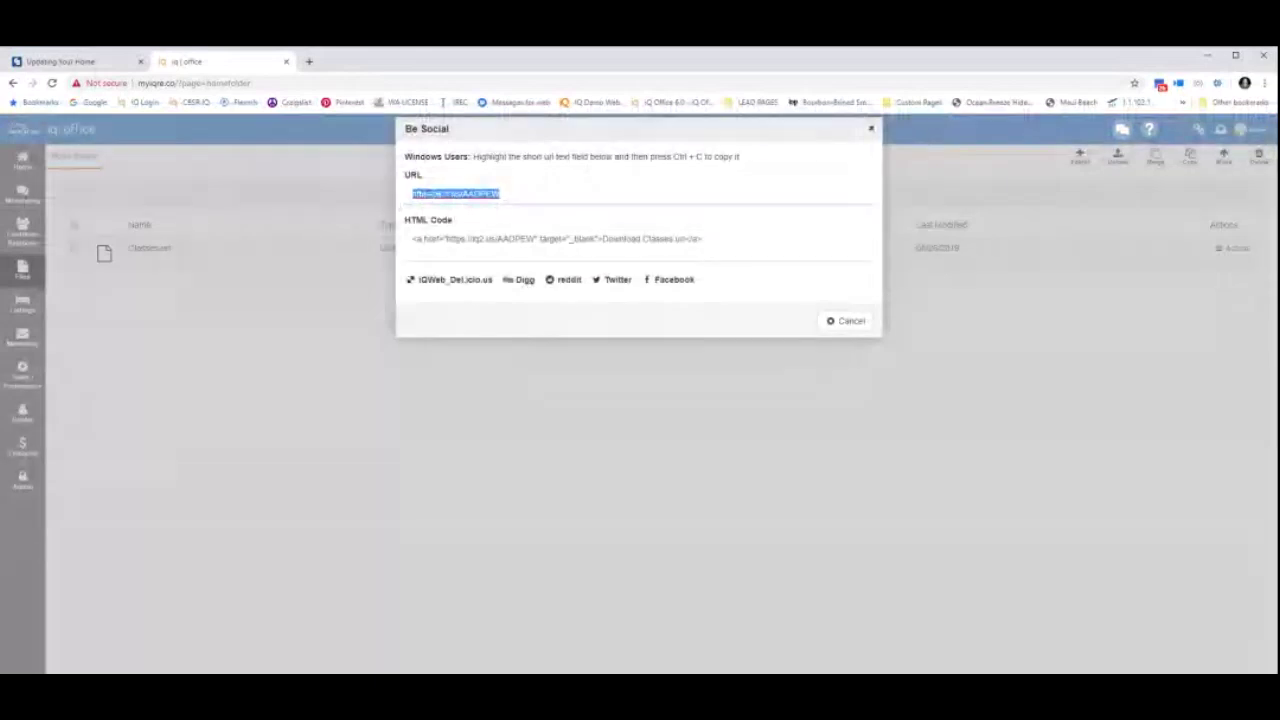
left_click_drag(702, 239, 410, 240)
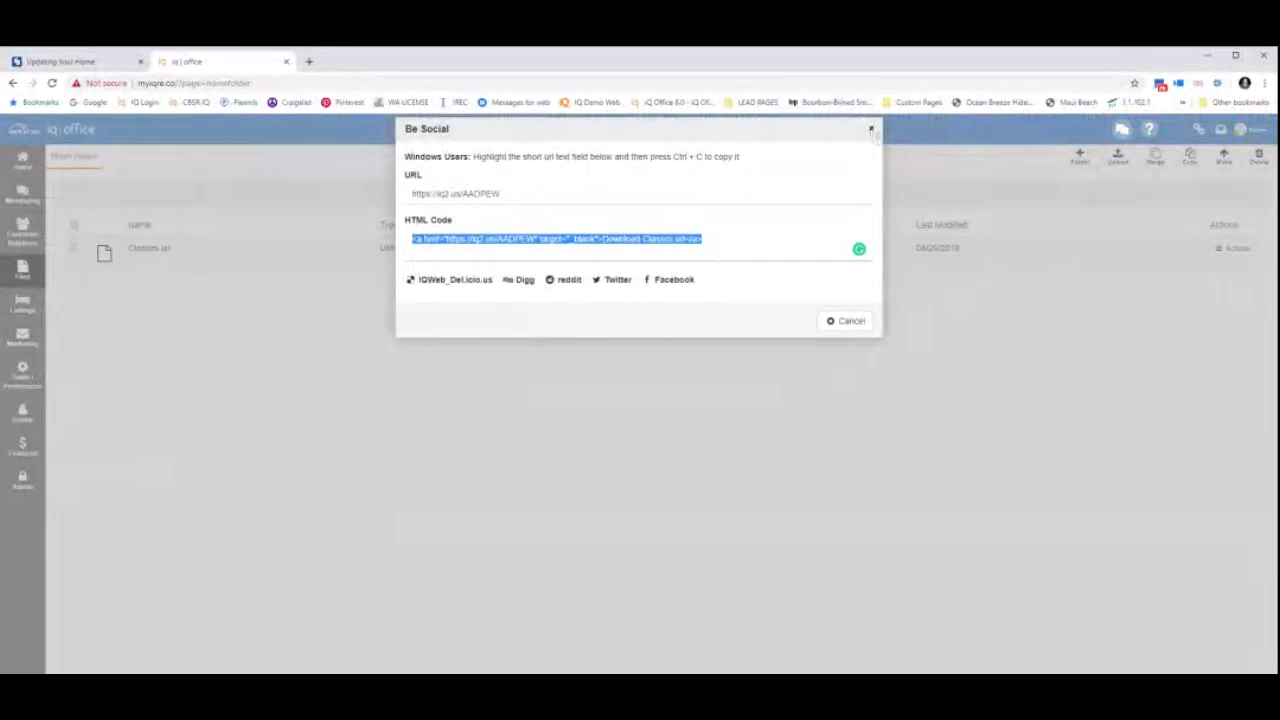
left_click(871, 129)
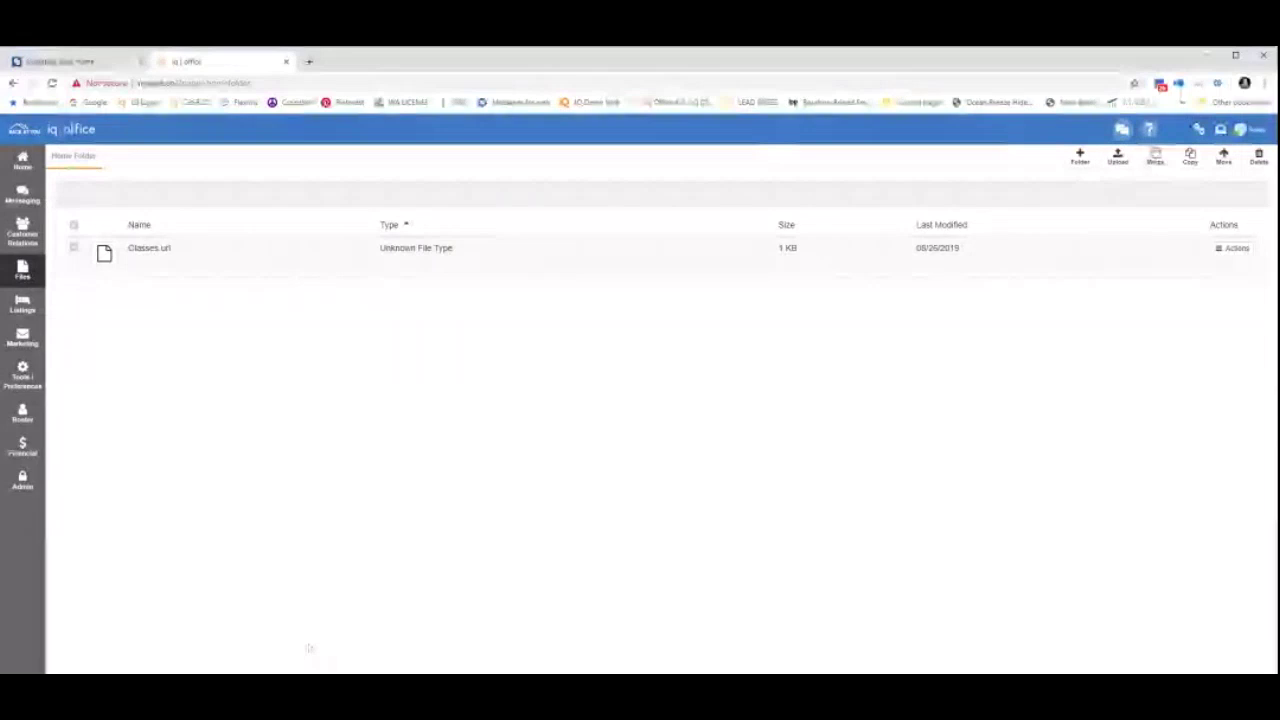
Step: Upload For Sale Mock.pdf to the home folder and open its Be Social sharing URL
left_click(21, 272)
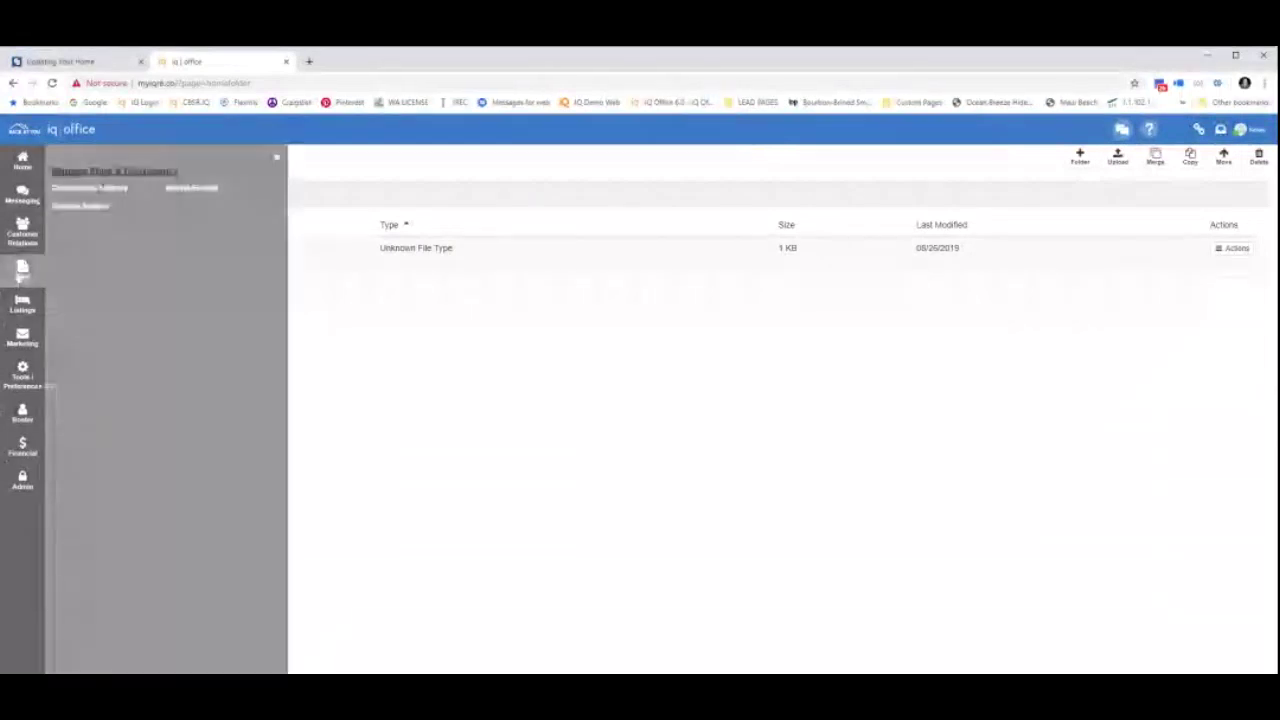
left_click(180, 189)
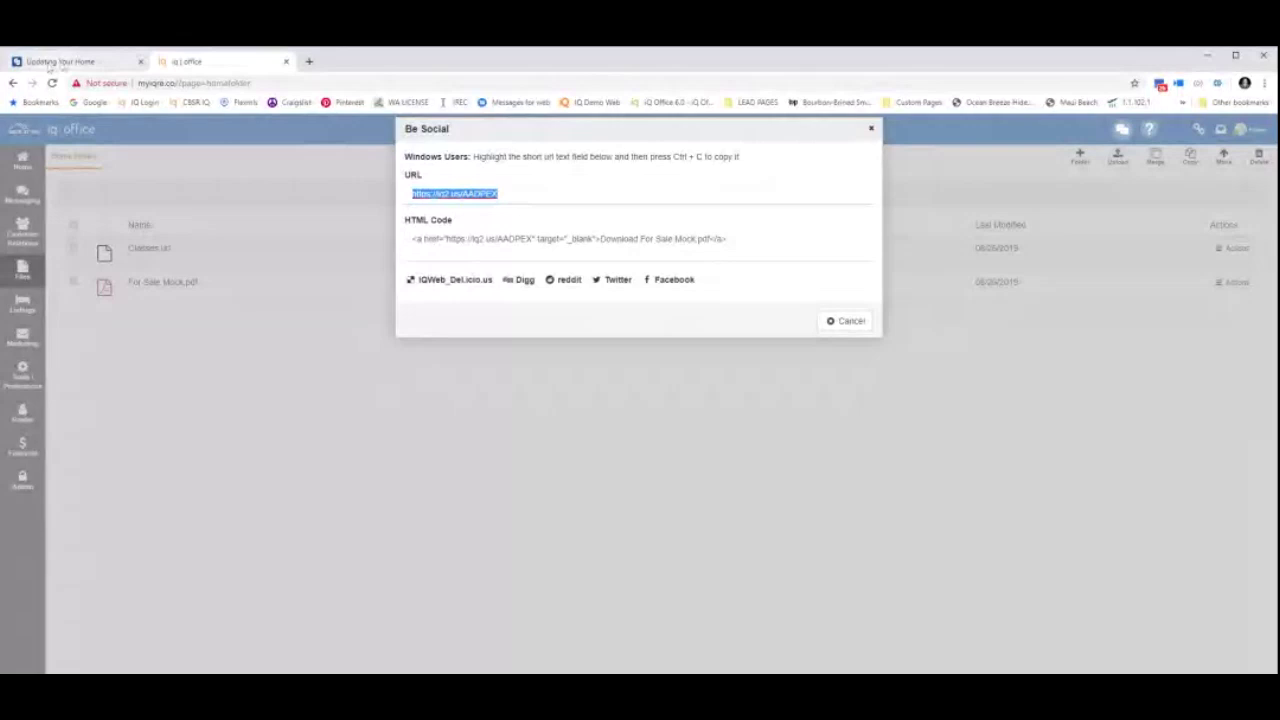
Step: In the Updating Your Home body, add the line "Click this link to download your copy!" followed by the copied URL, and apply it
left_click(52, 62)
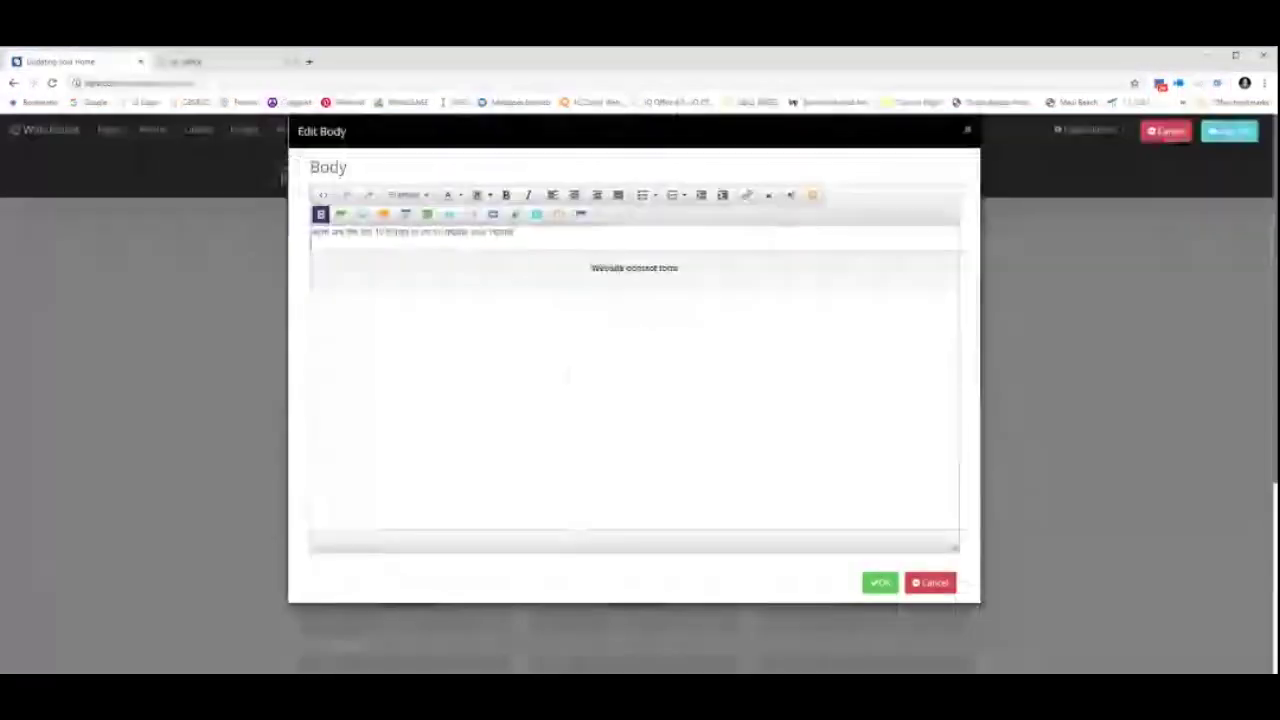
key("Return")
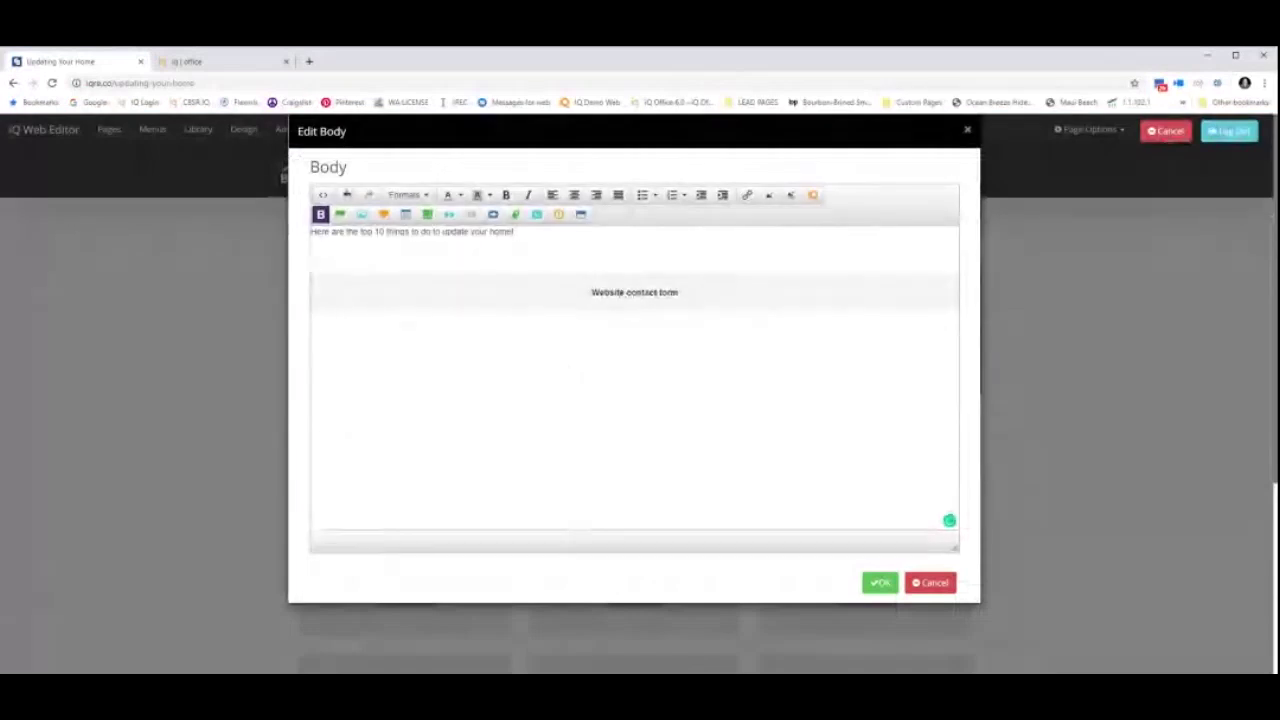
type("Click this ")
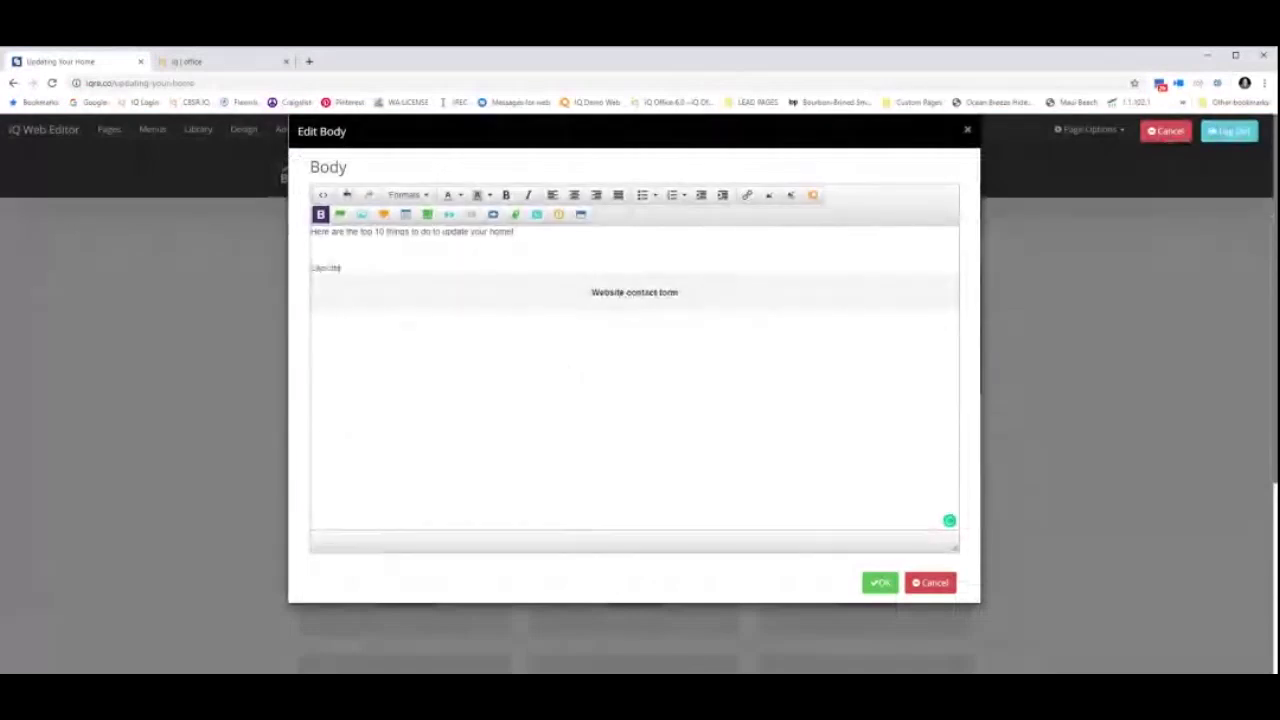
type("link to")
type(" fill")
type("nload your co")
type("py!")
key("ctrl+v")
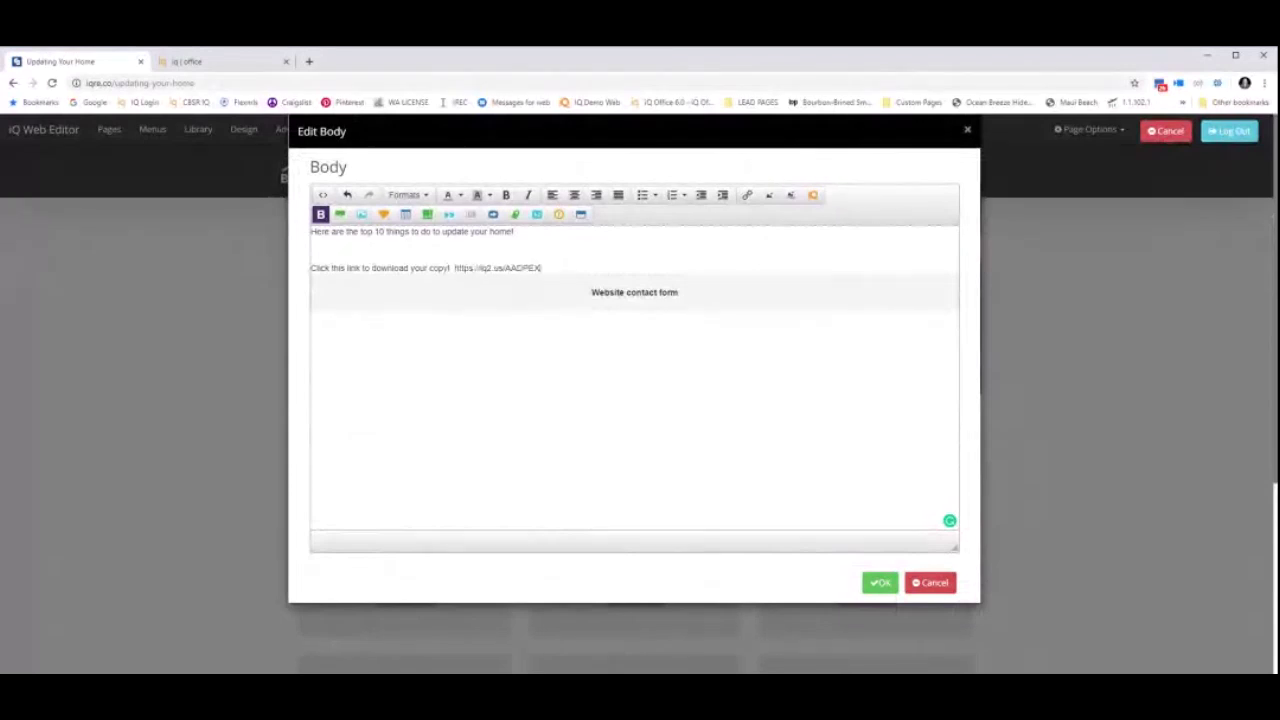
key("Return")
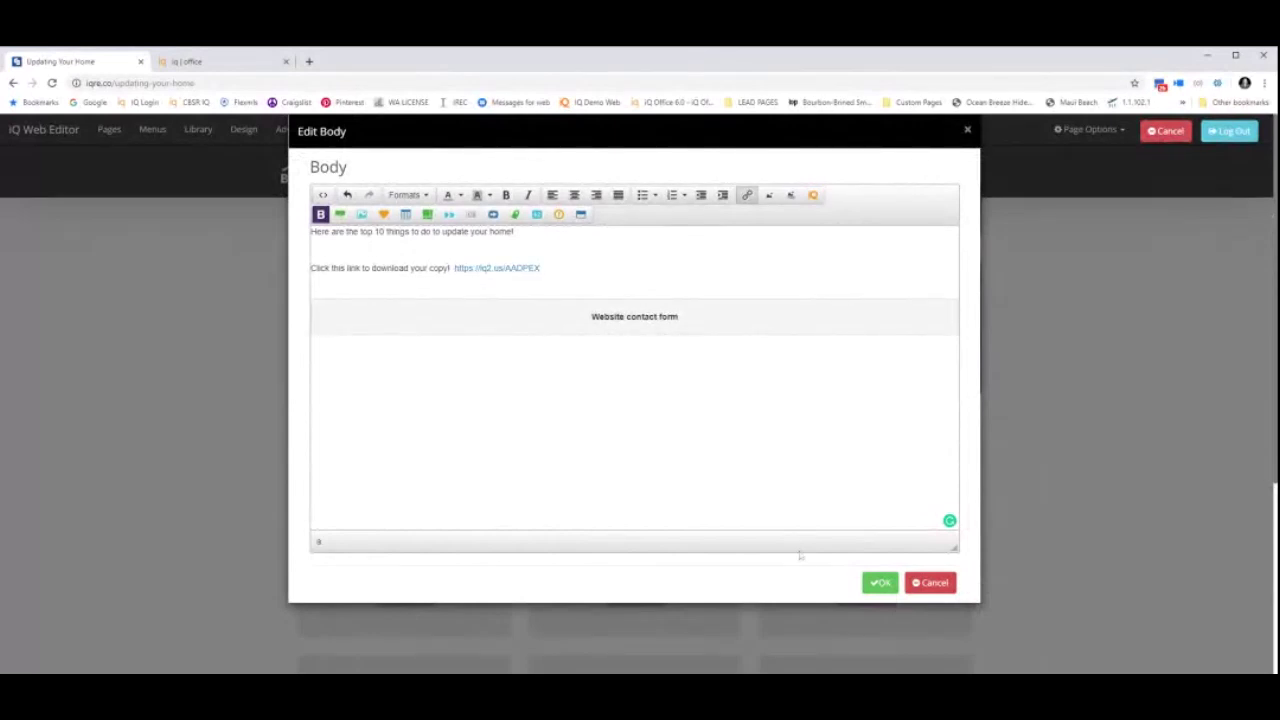
left_click(880, 585)
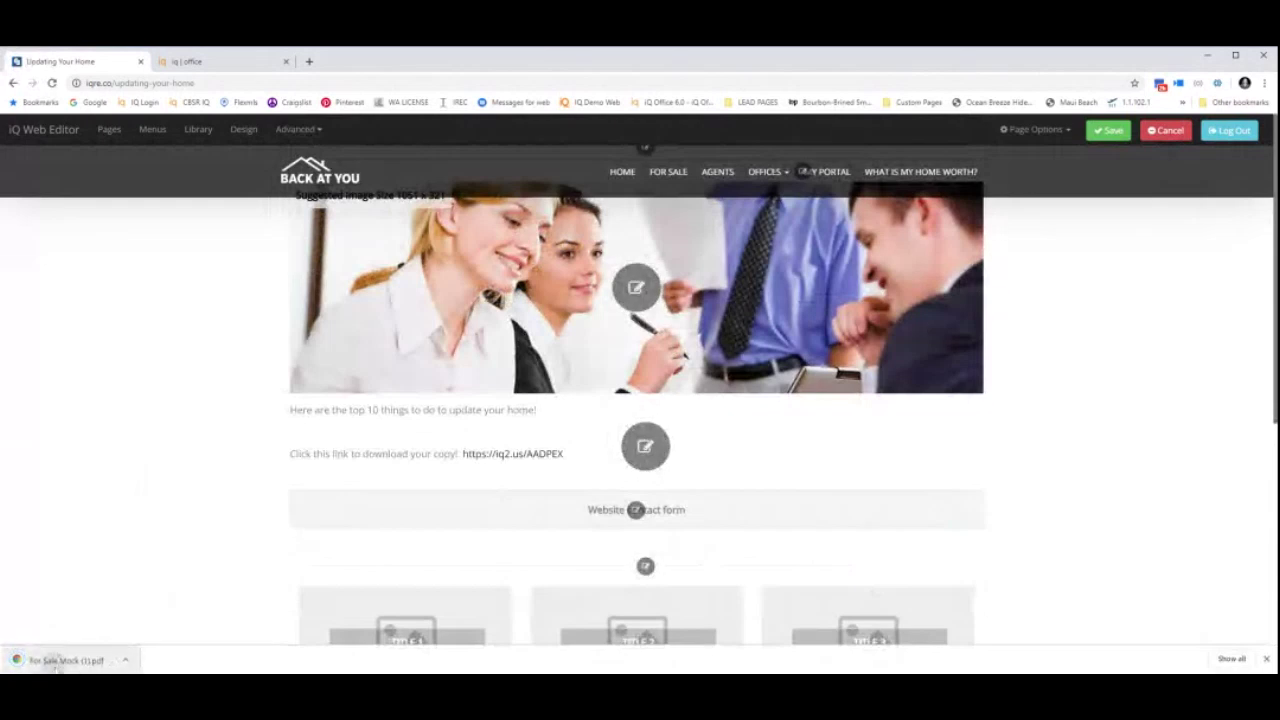
Step: Open the downloaded For Sale Mock PDF to check the link, and save the Updating Your Home page
left_click(60, 661)
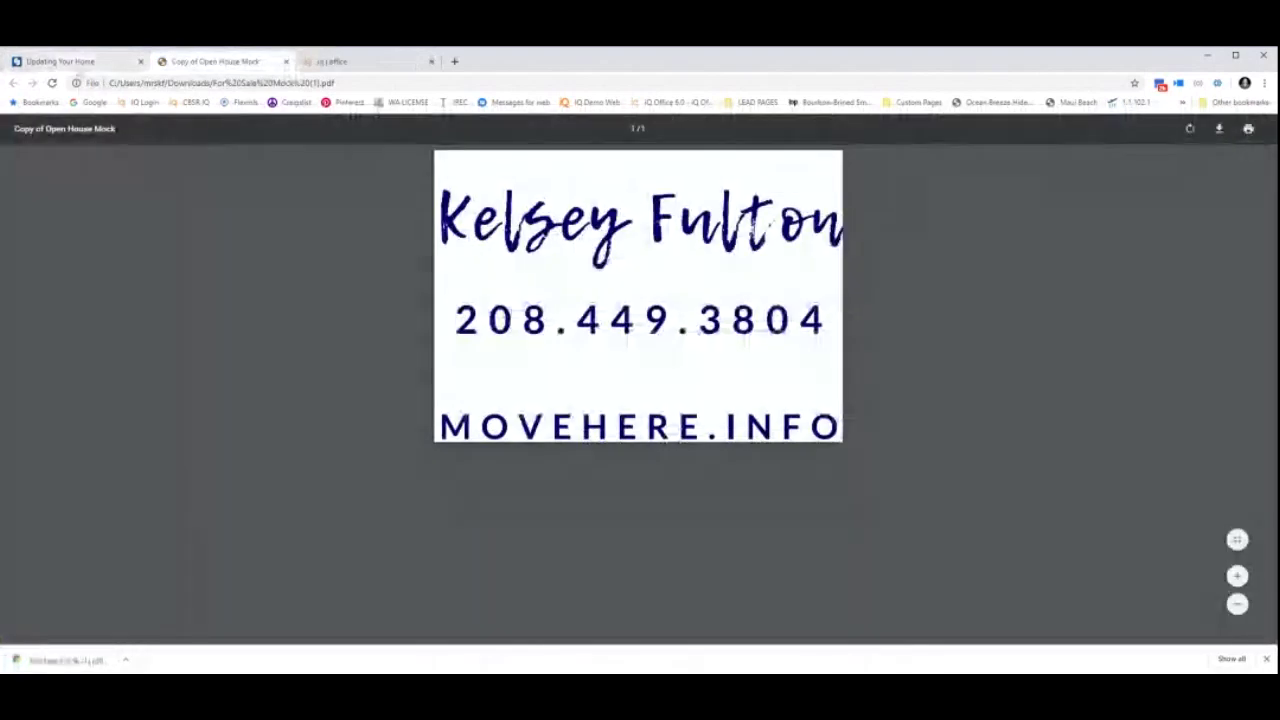
left_click(62, 62)
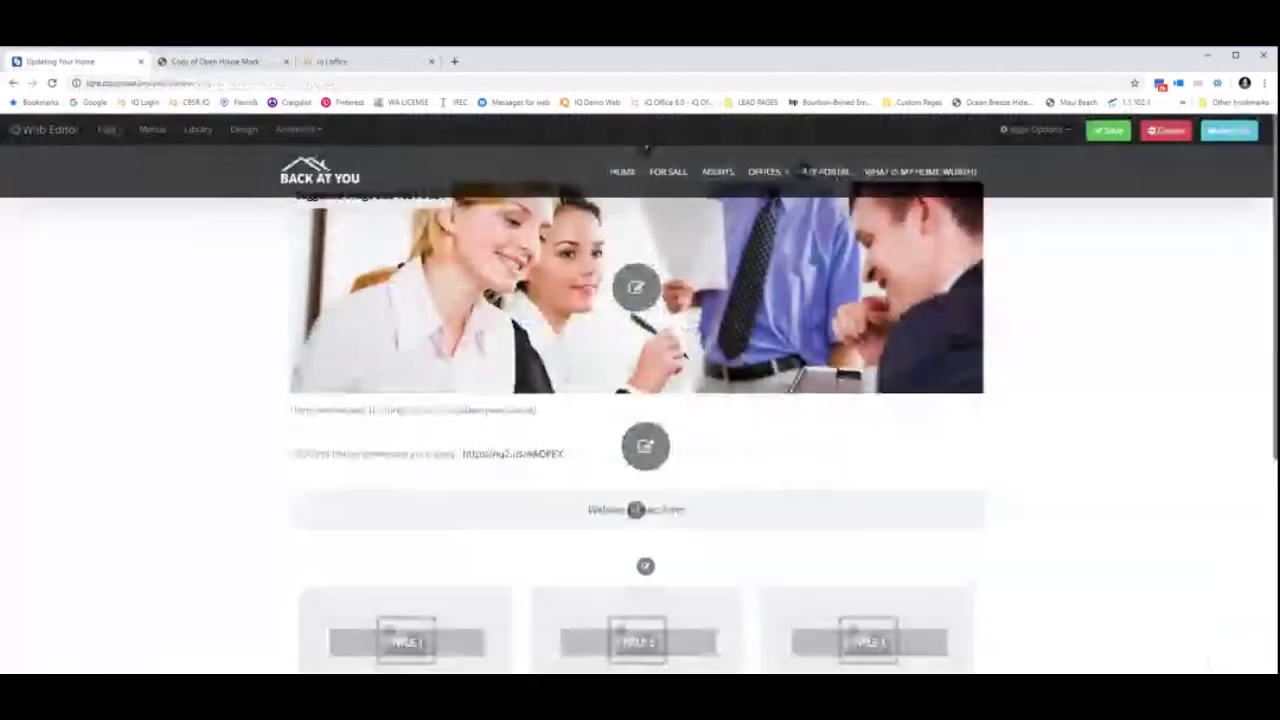
left_click(1124, 134)
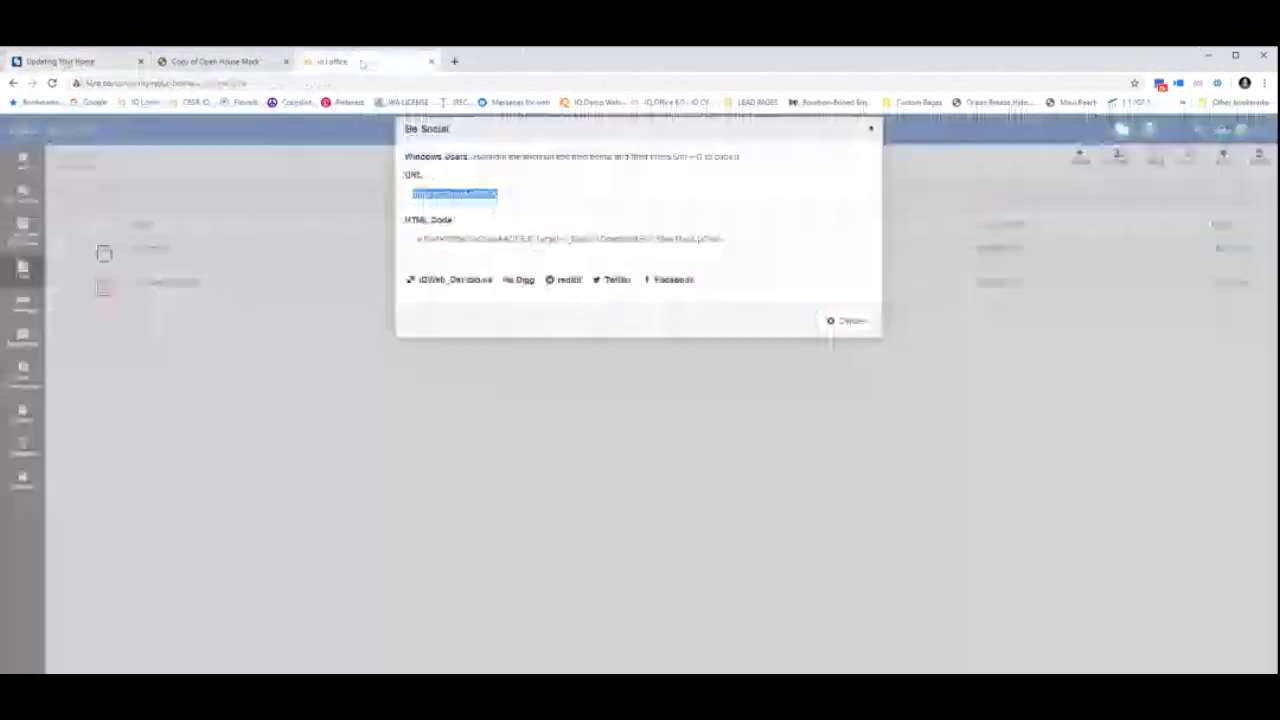
Step: In iQ Office, copy the HTML download code of For Sale Mock.pdf and close its Be Social options
left_click(360, 62)
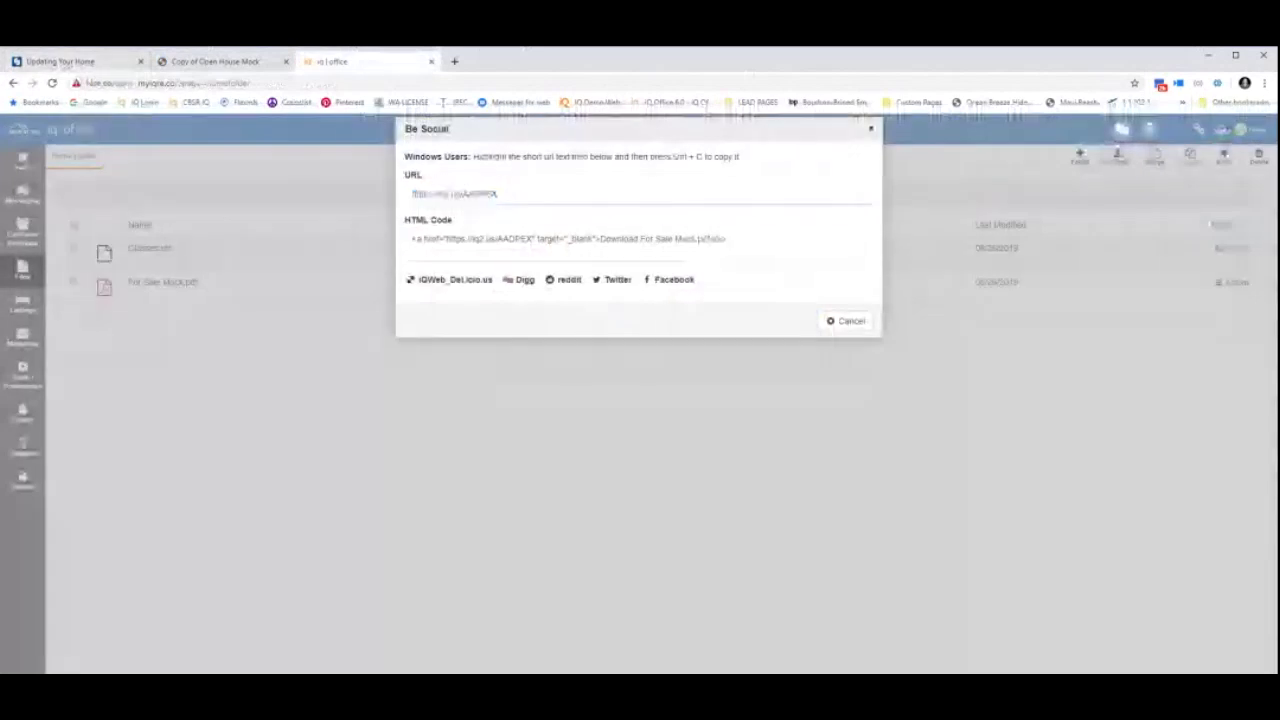
left_click(859, 248)
key("ctrl+c")
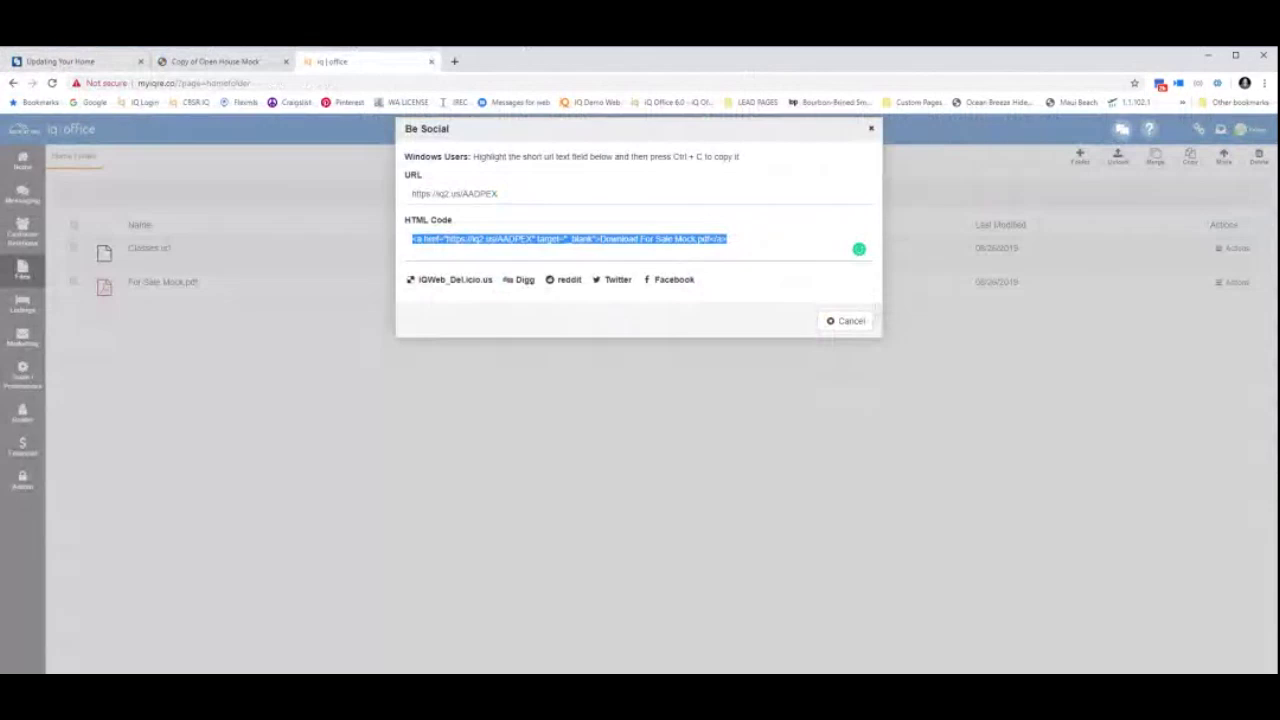
left_click(855, 322)
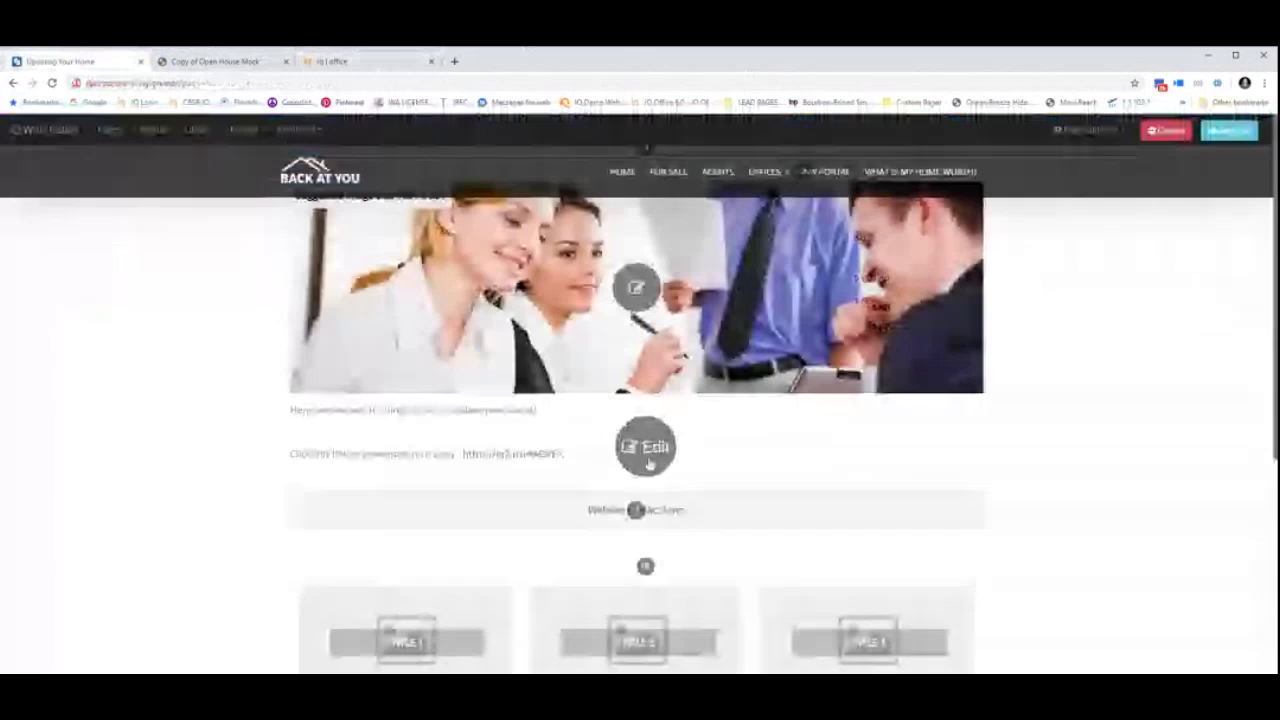
Step: Paste the copied HTML download code into the body's source code, on its own line above the website contact form
left_click(647, 455)
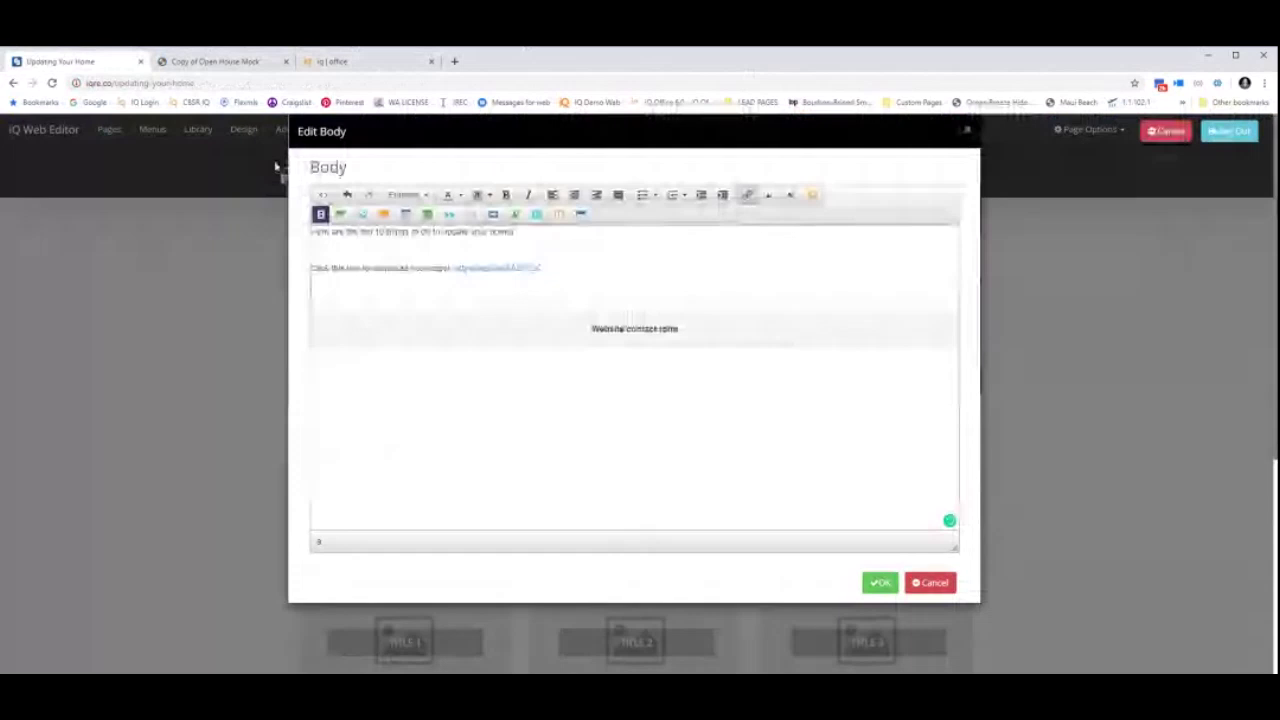
left_click(322, 194)
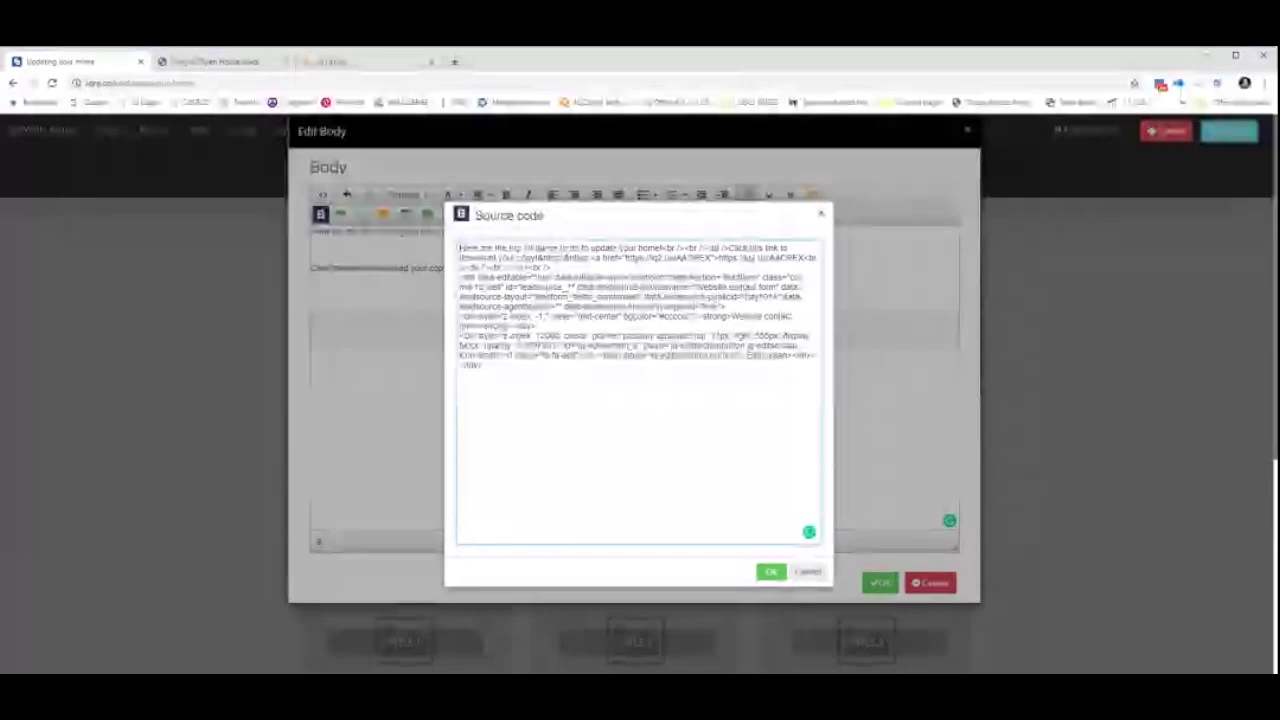
key("Return")
key("Return")
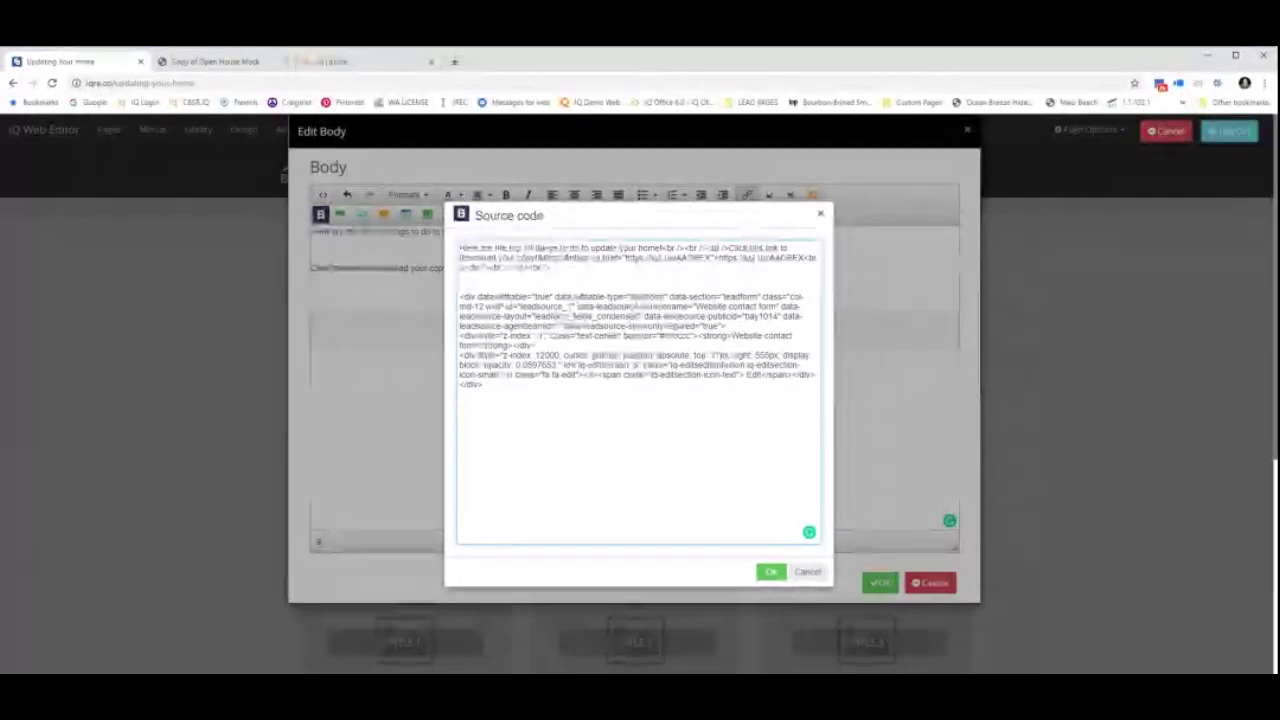
key("ctrl+v")
key("Return")
key("Return")
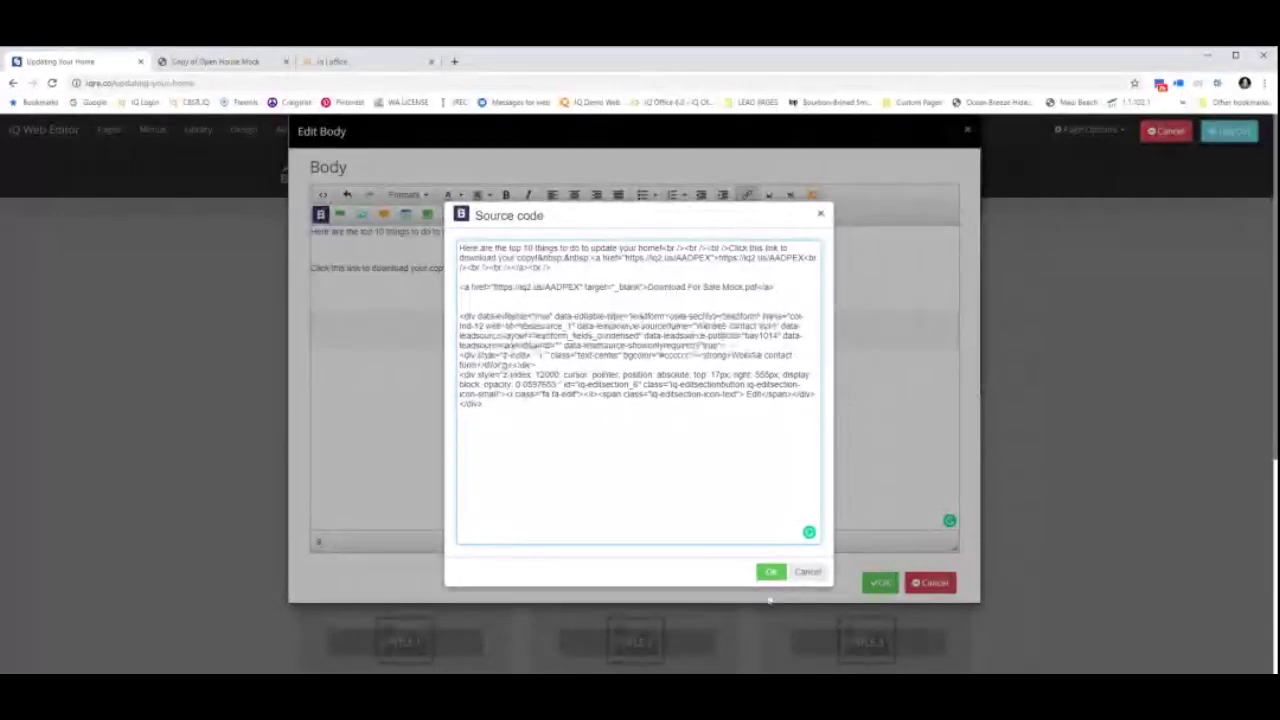
left_click(771, 571)
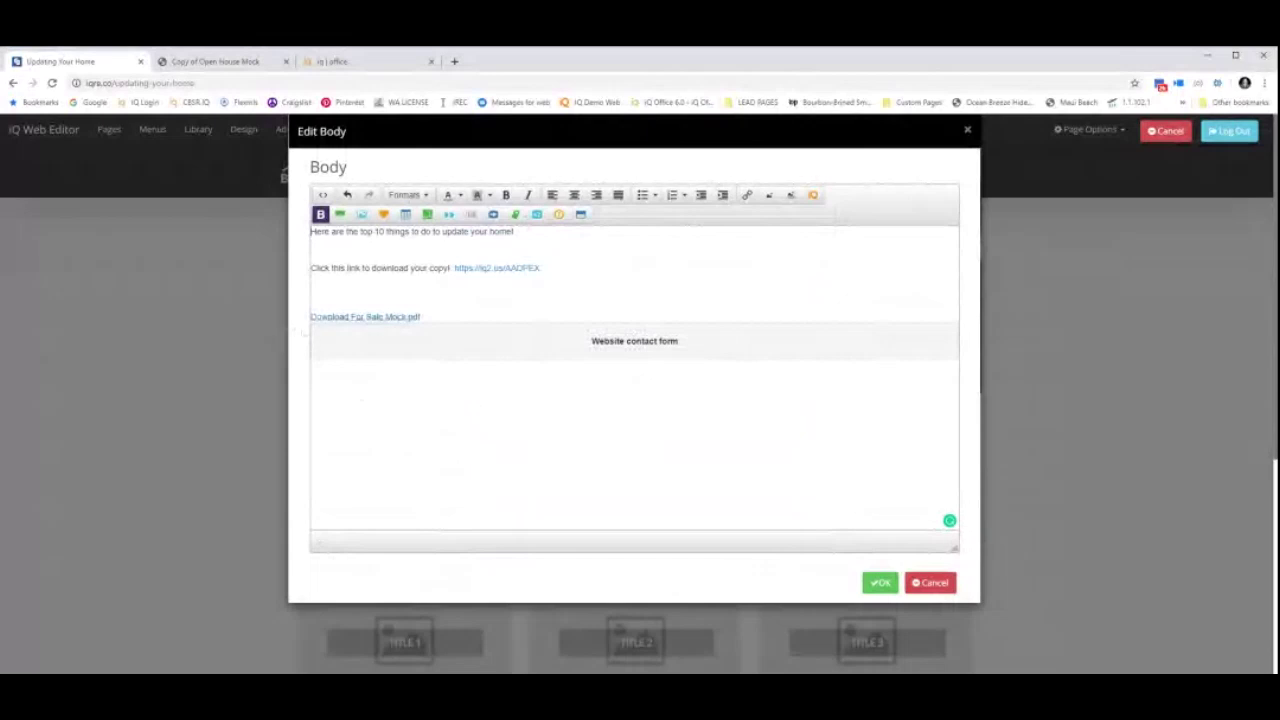
Step: Add a line break after the Download For Sale Mock.pdf link, apply the body changes and test the file download
left_click(330, 317)
key("Return")
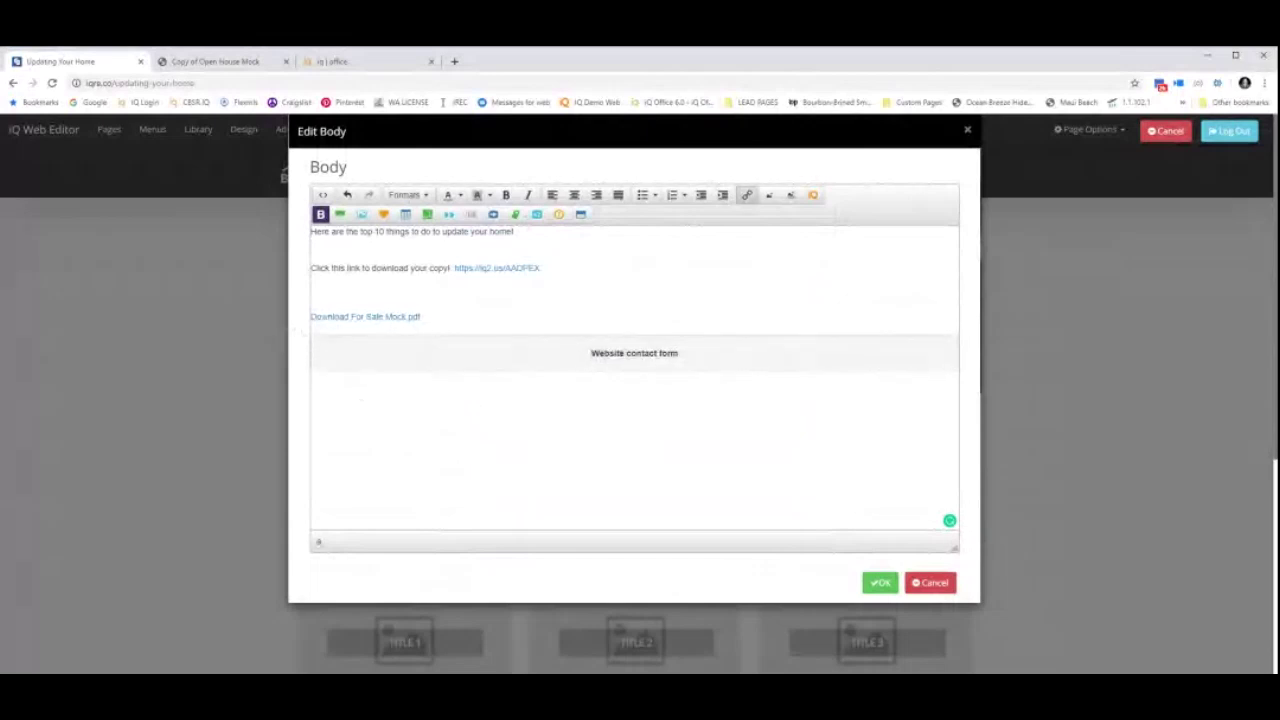
left_click(880, 585)
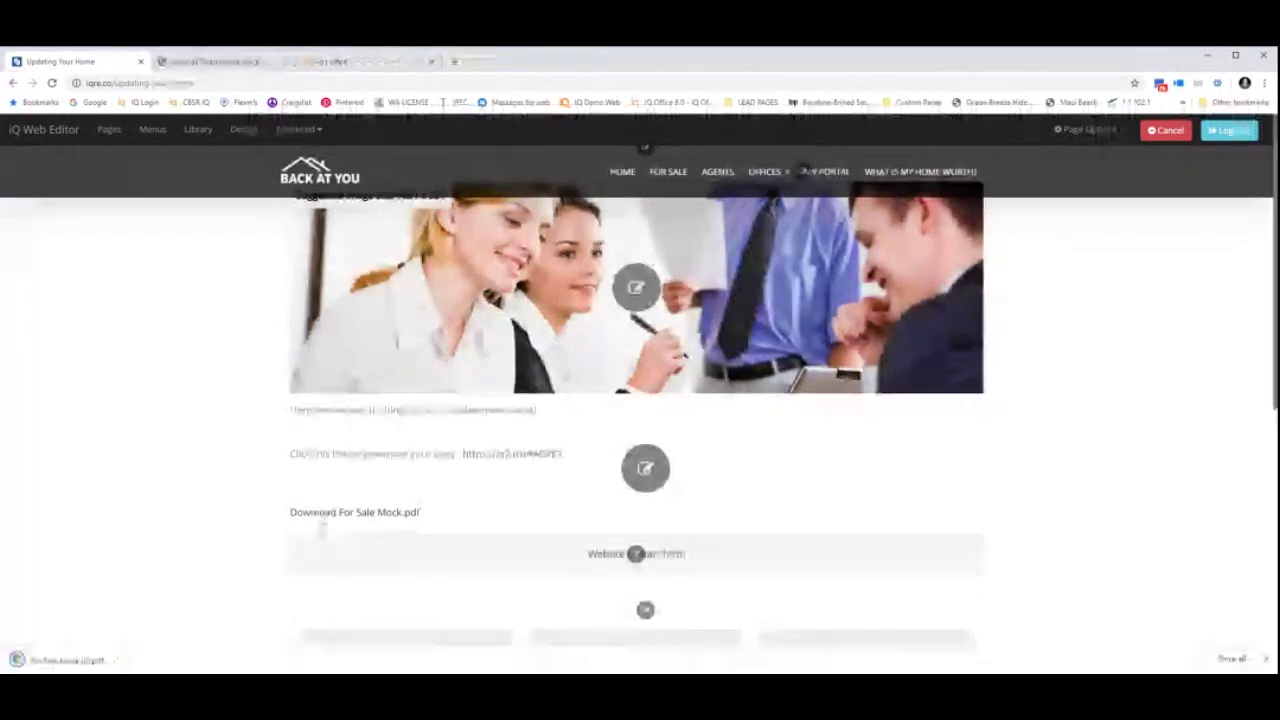
left_click(512, 453)
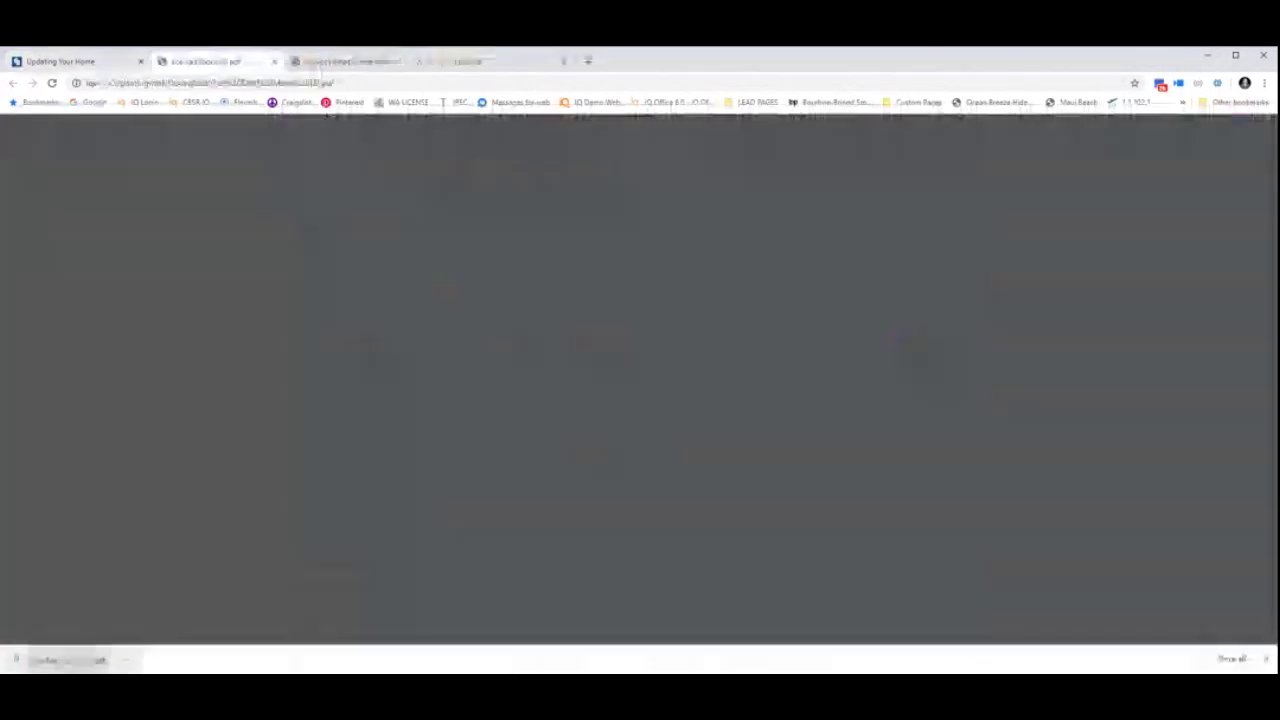
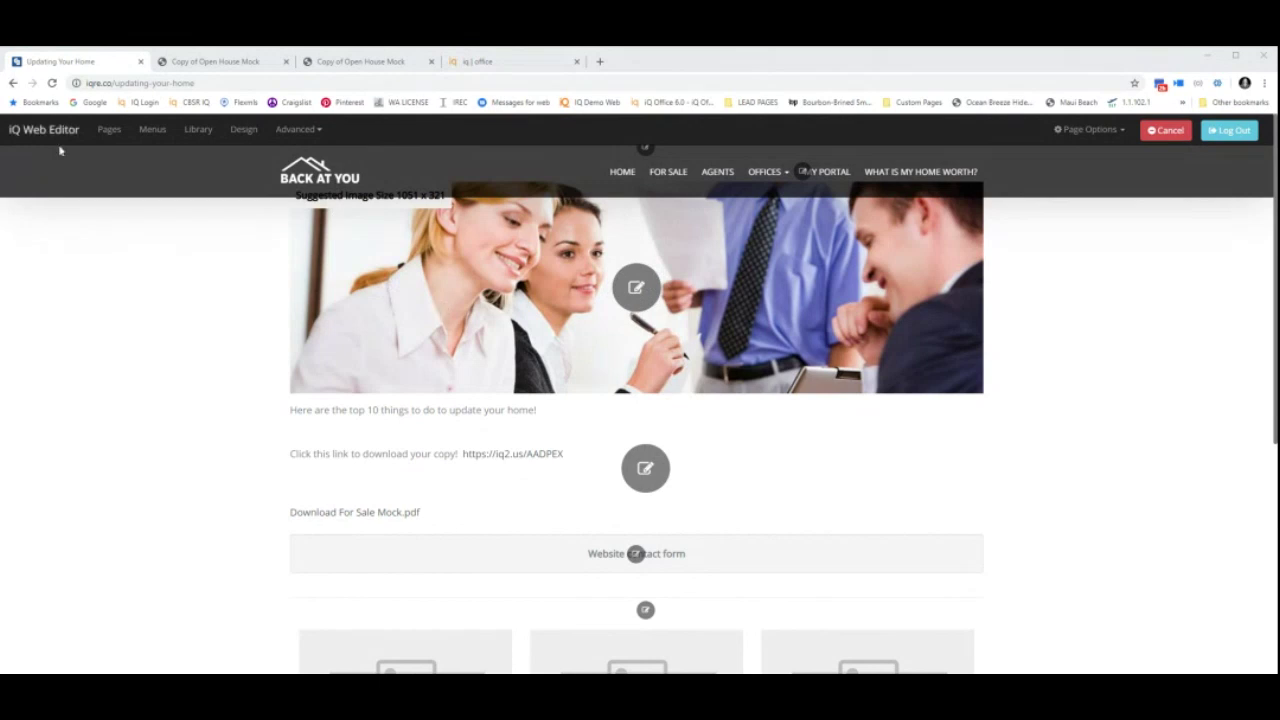
Step: Start a new page based on the dynamic page template Listings Template 1
left_click(110, 130)
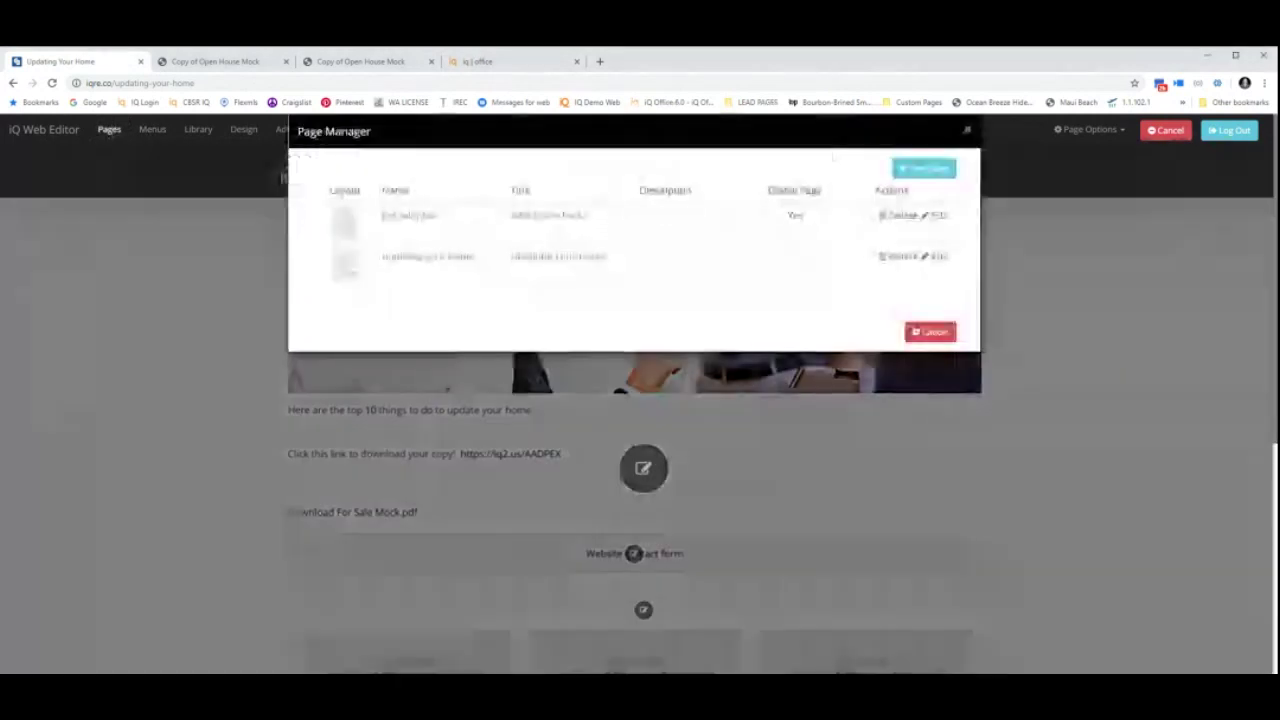
left_click(920, 168)
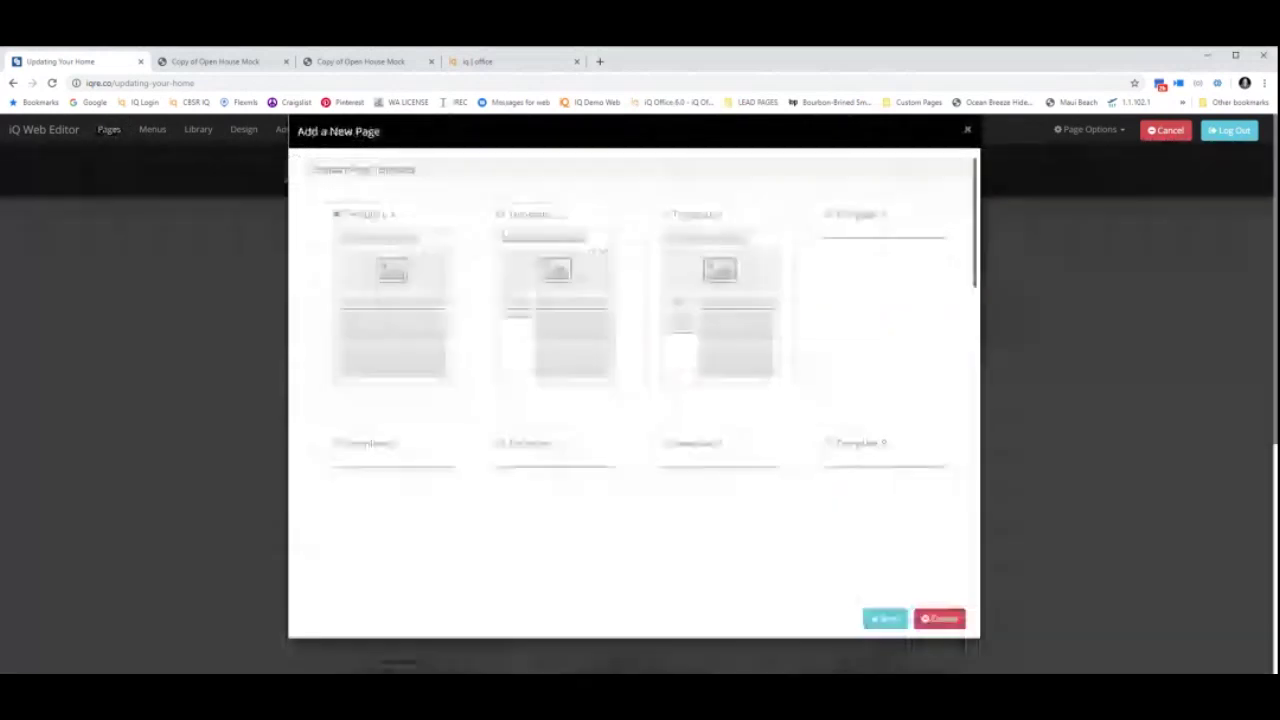
scroll(555, 403, "down", 10)
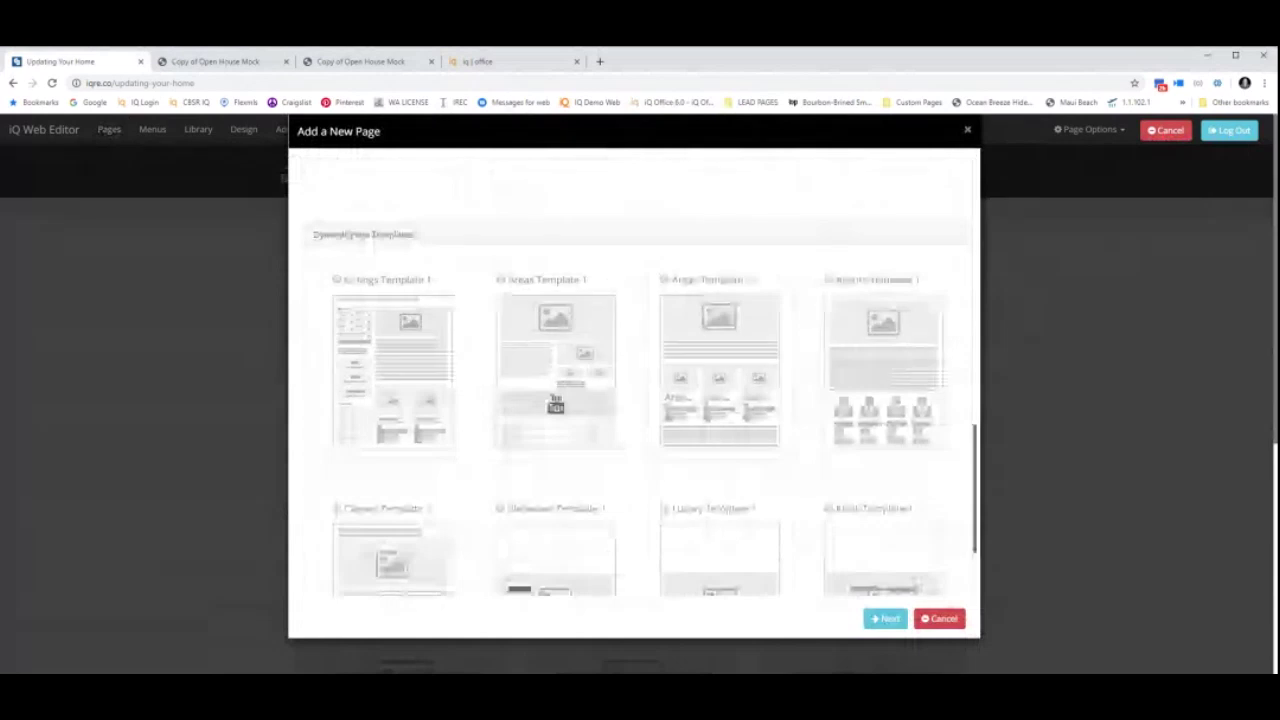
triple_click(363, 235)
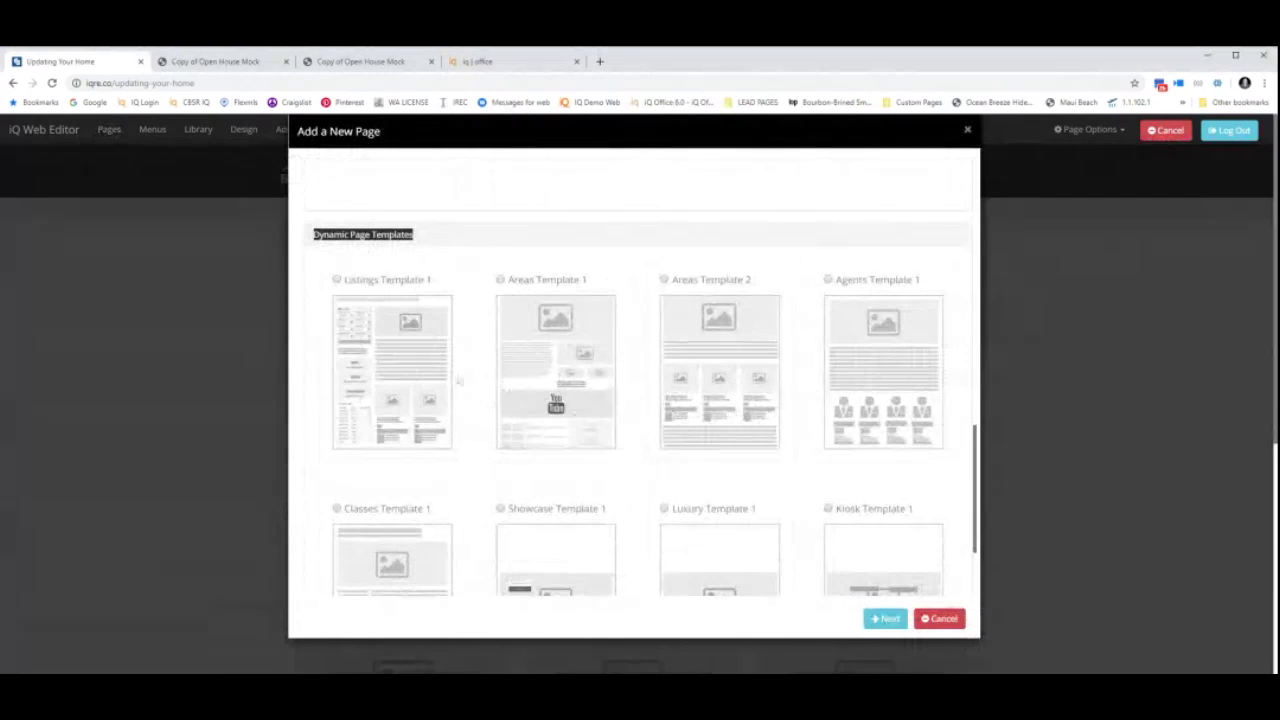
scroll(708, 381, "down", 3)
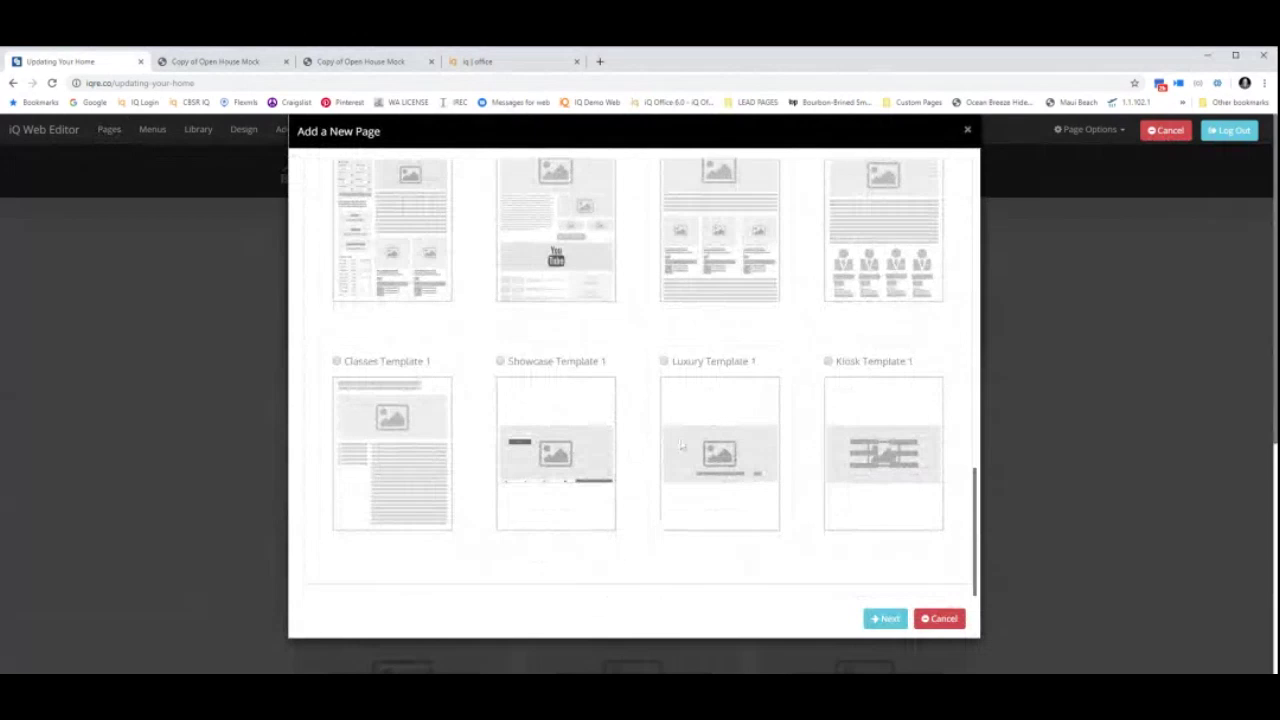
scroll(675, 452, "up", 3)
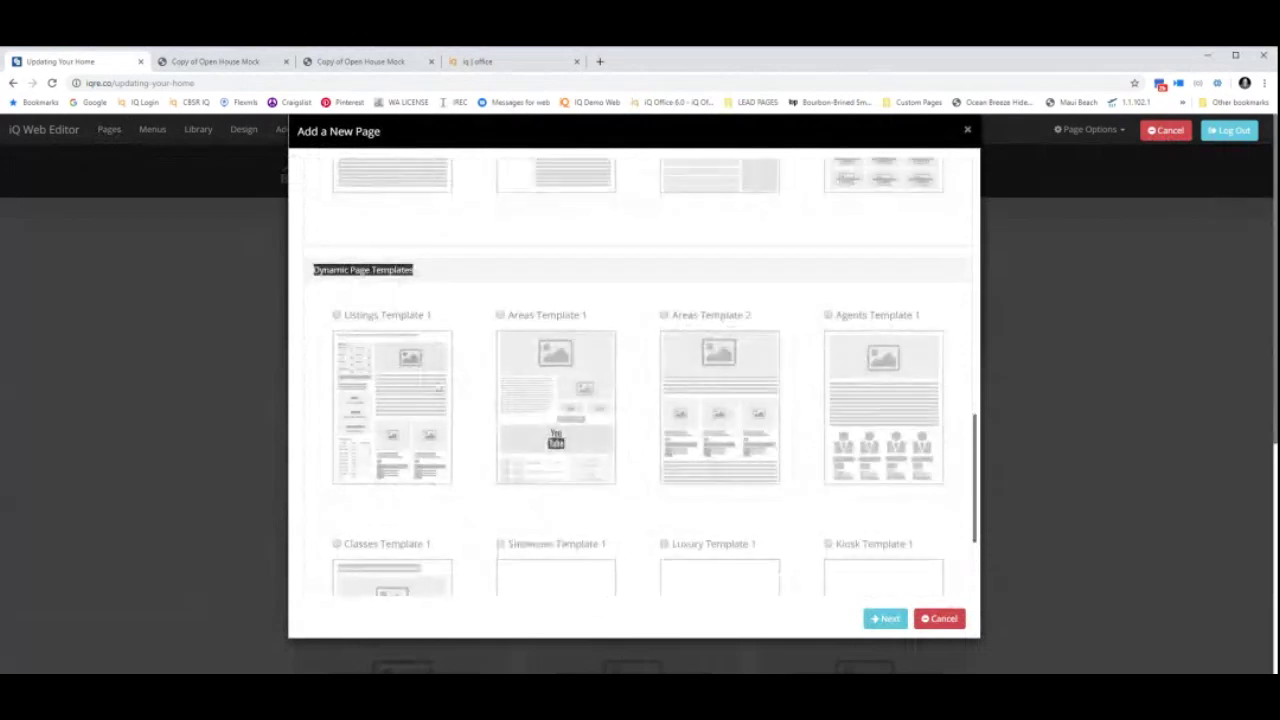
left_click(337, 315)
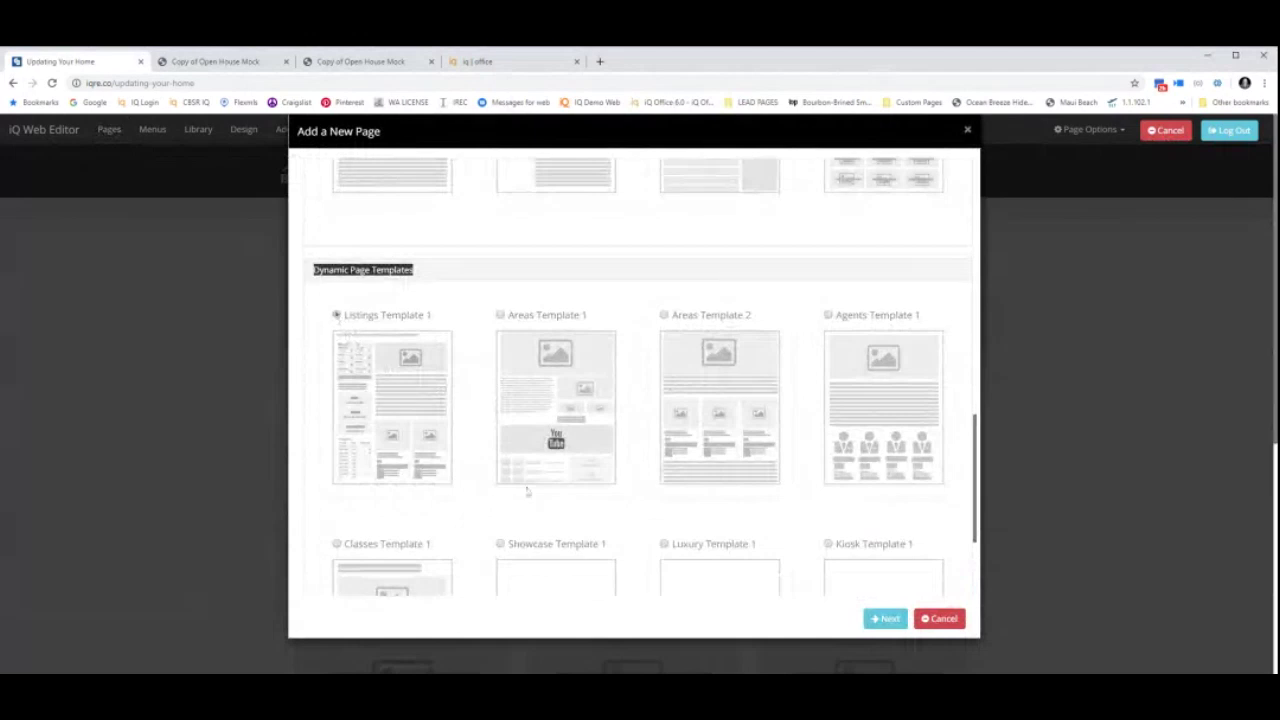
left_click(882, 619)
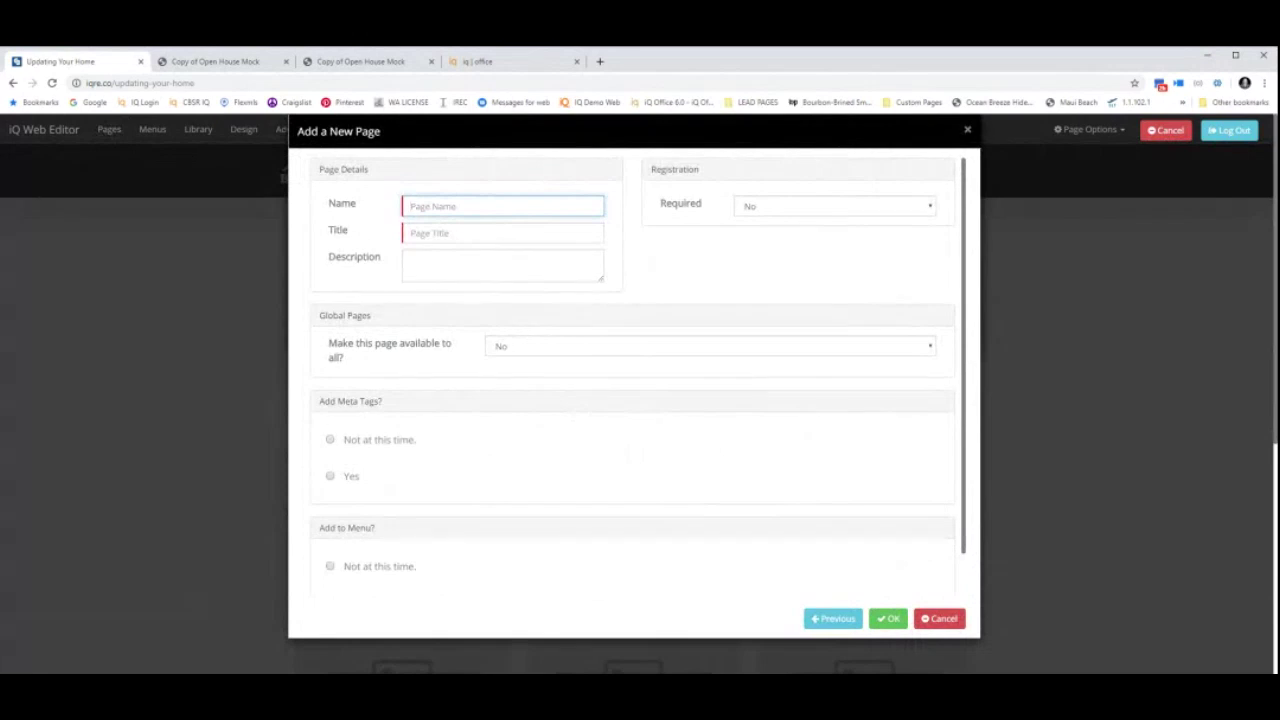
Step: Name the new page "Elko Homes" and title it "First Time Home Buyers- Elko", leaving the description empty
type("Elko ")
type("Fir")
type("omes")
key("Tab")
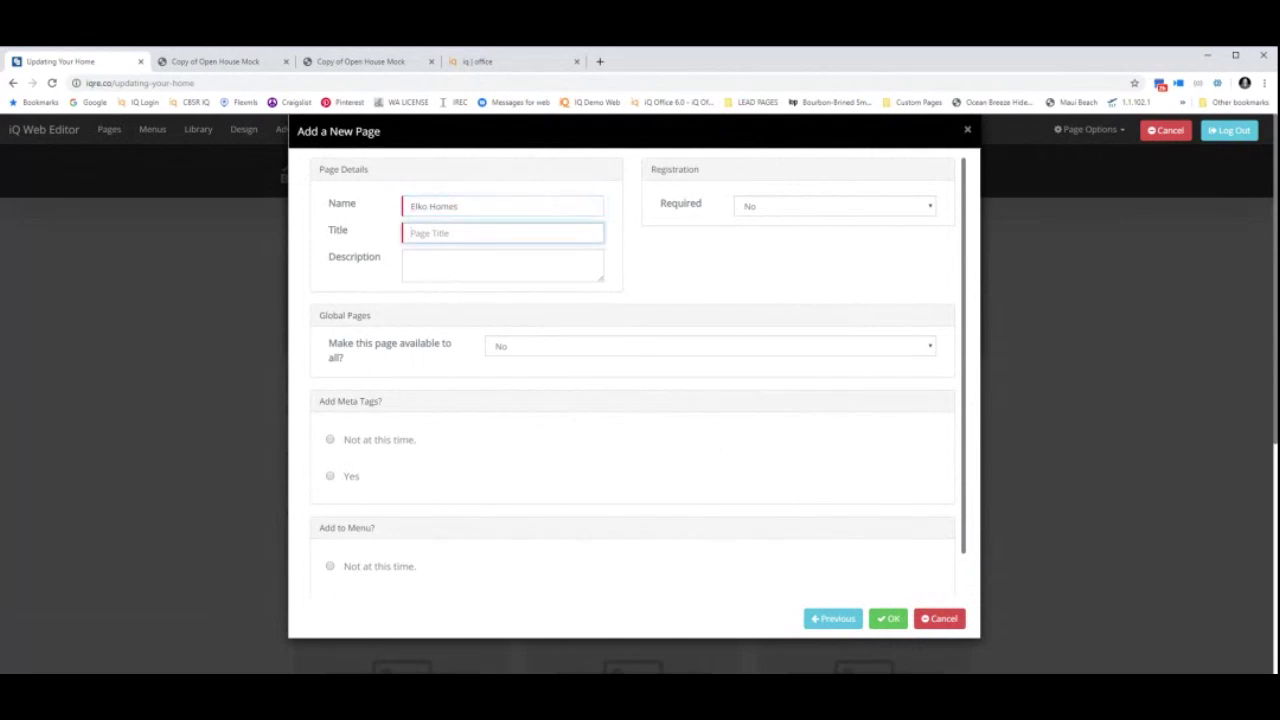
type("First Time Home Buyers- Elko")
left_click(409, 260)
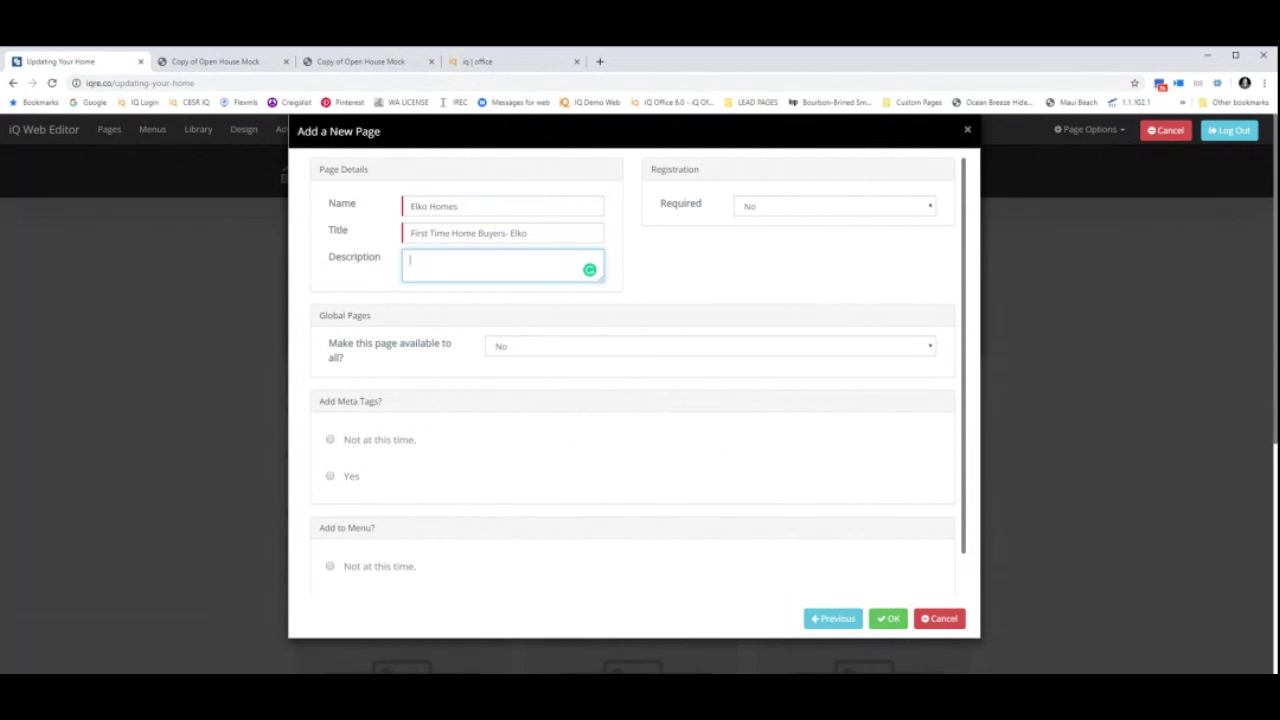
key("Tab")
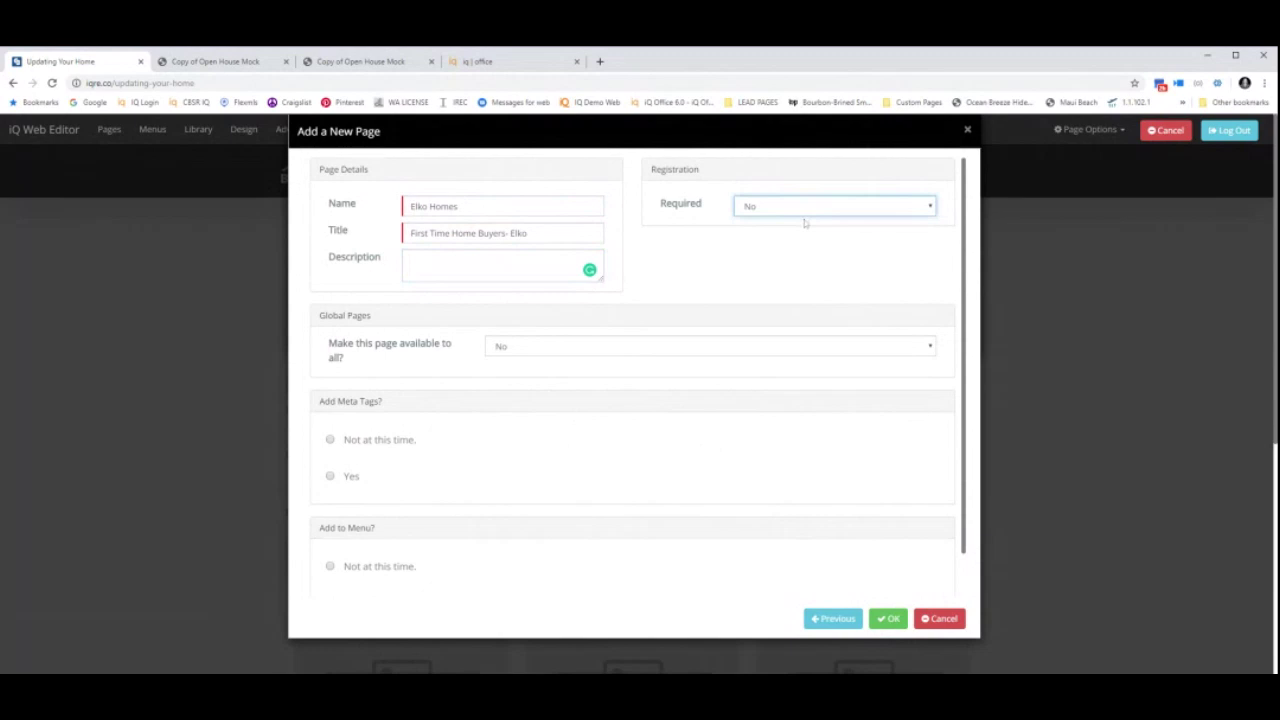
Step: Set registration as required for the new page and make the page available to all
left_click(805, 224)
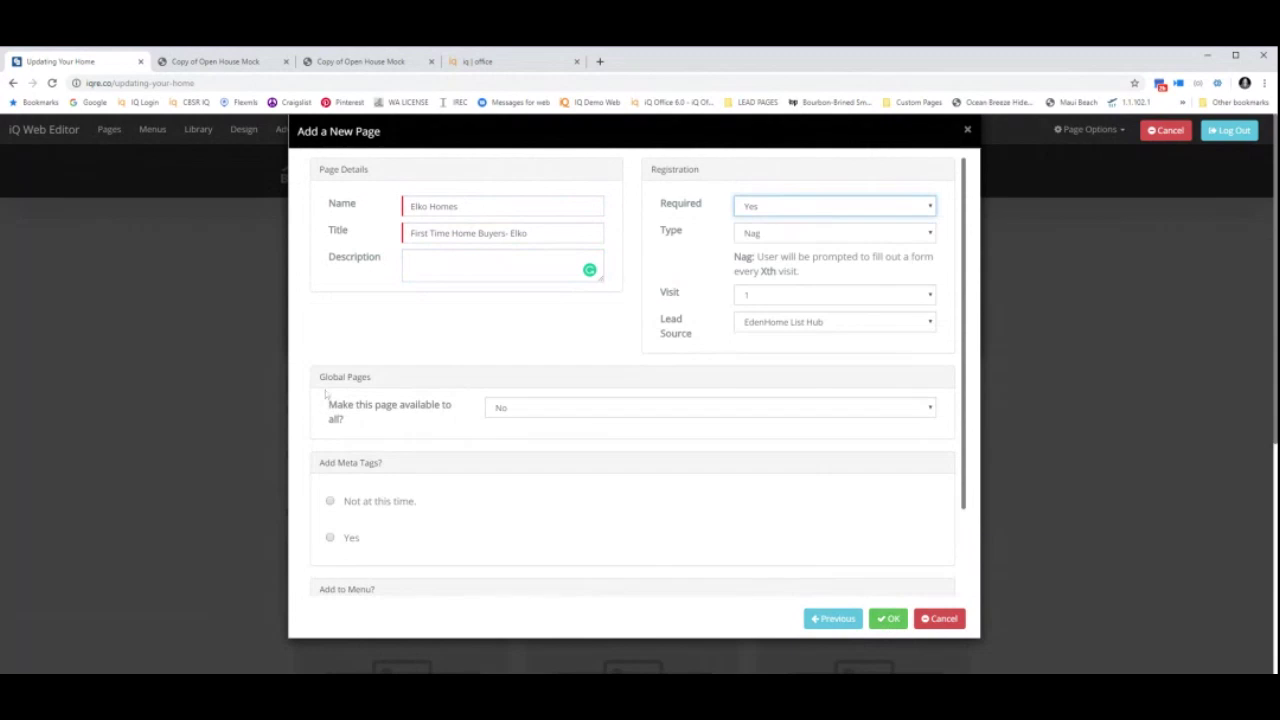
left_click_drag(319, 378, 374, 384)
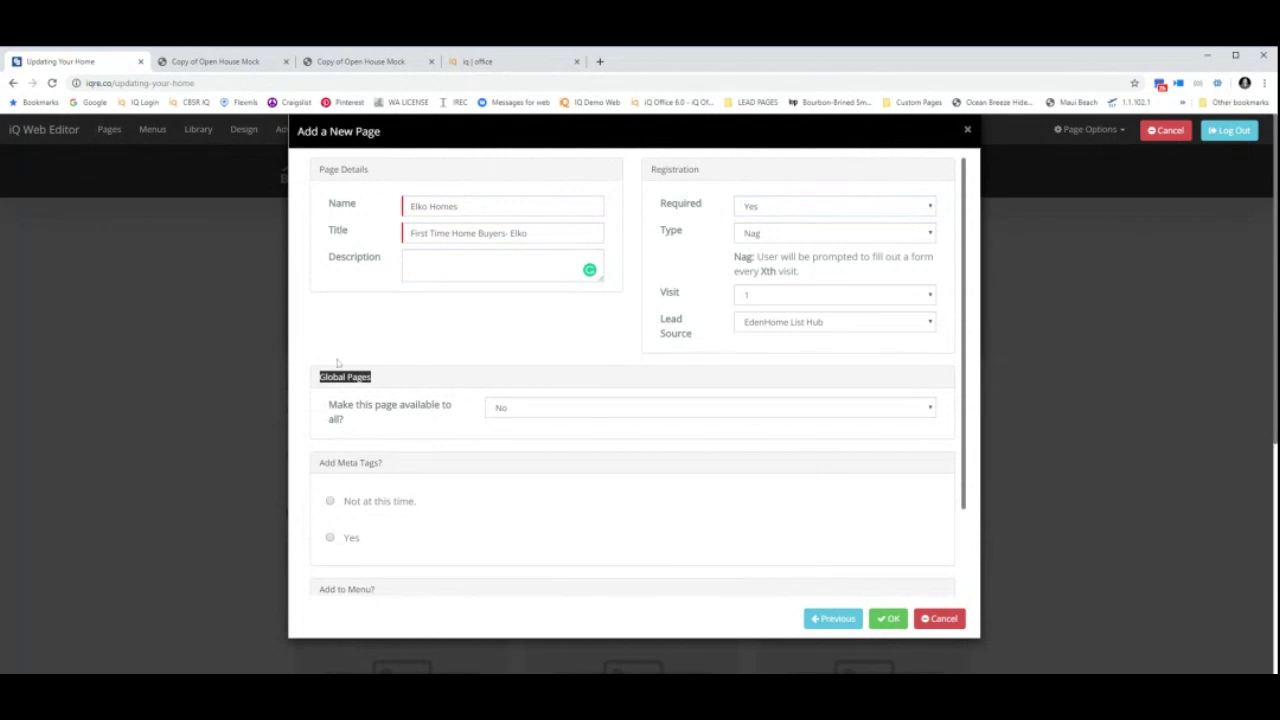
left_click(532, 418)
left_click(535, 438)
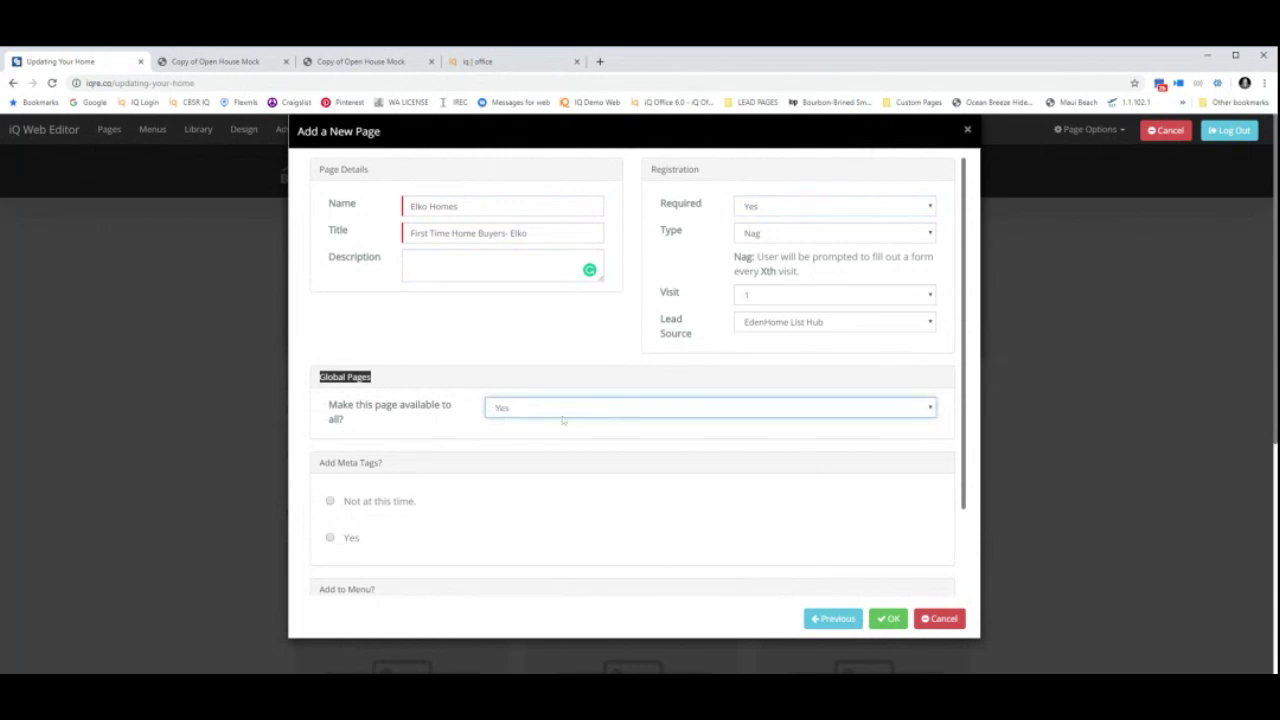
Step: Set the new page as not available to all, create it and start editing it
left_click(549, 440)
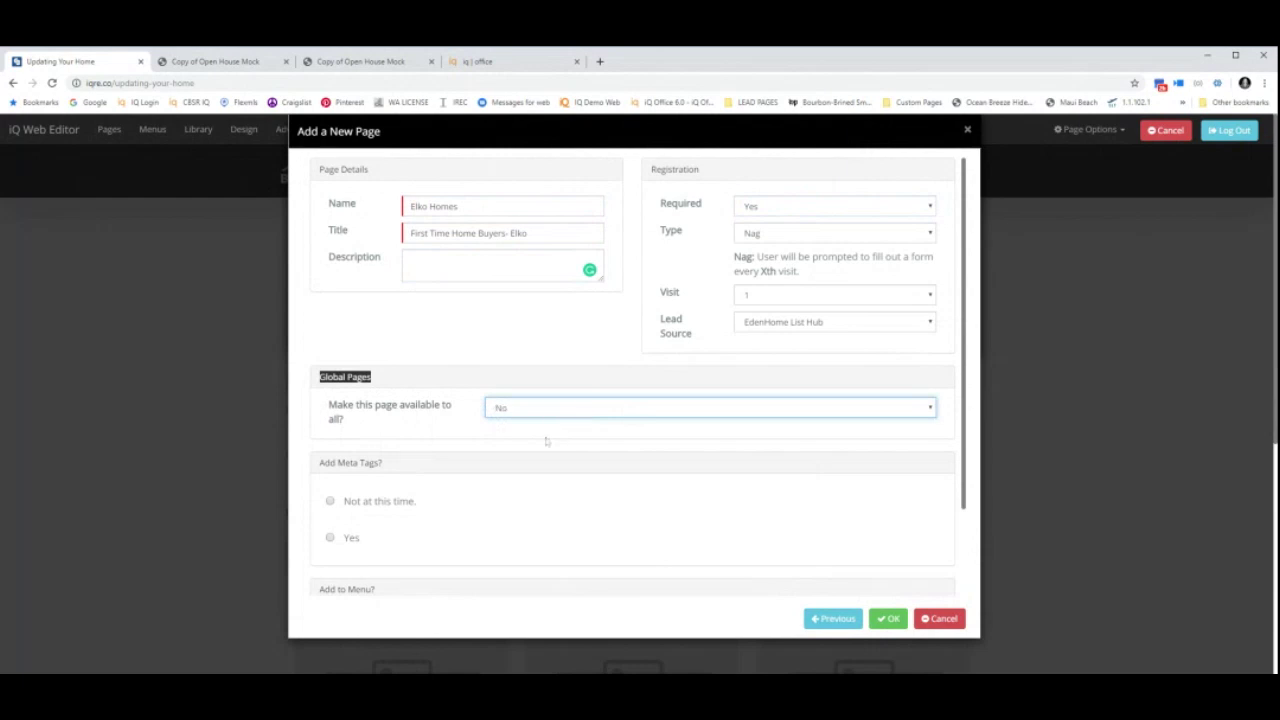
left_click(895, 620)
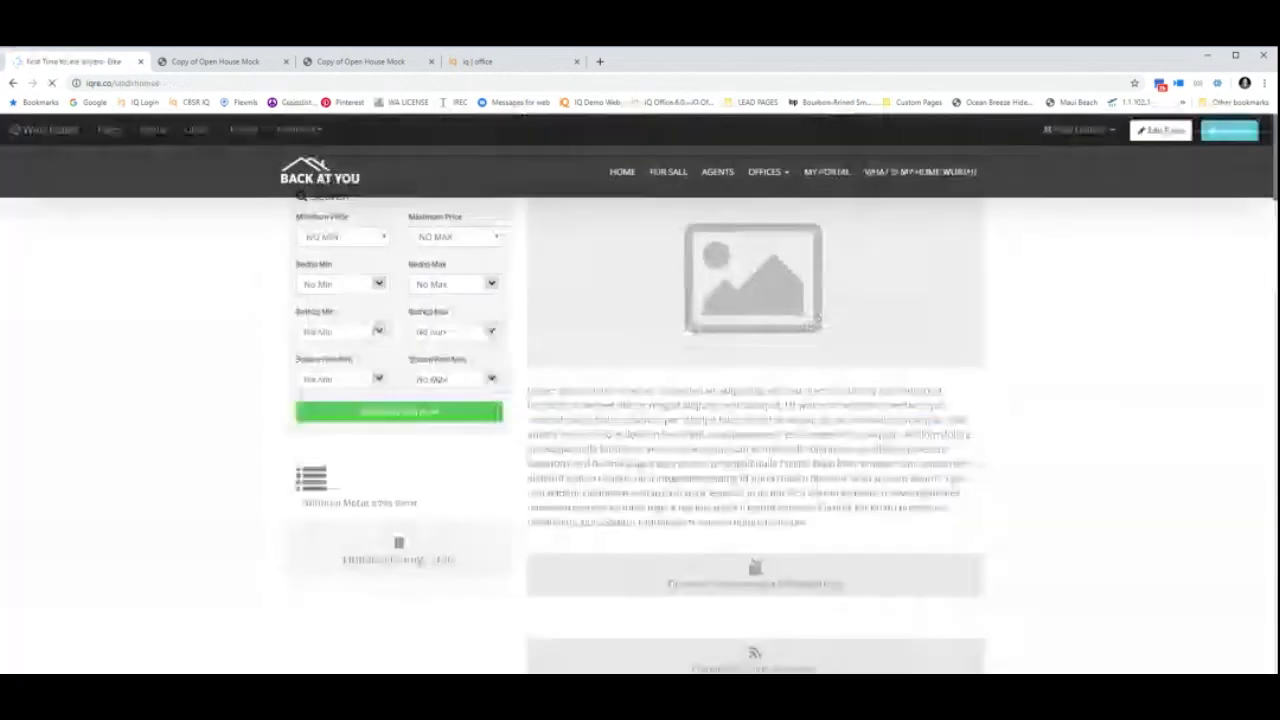
left_click(1158, 138)
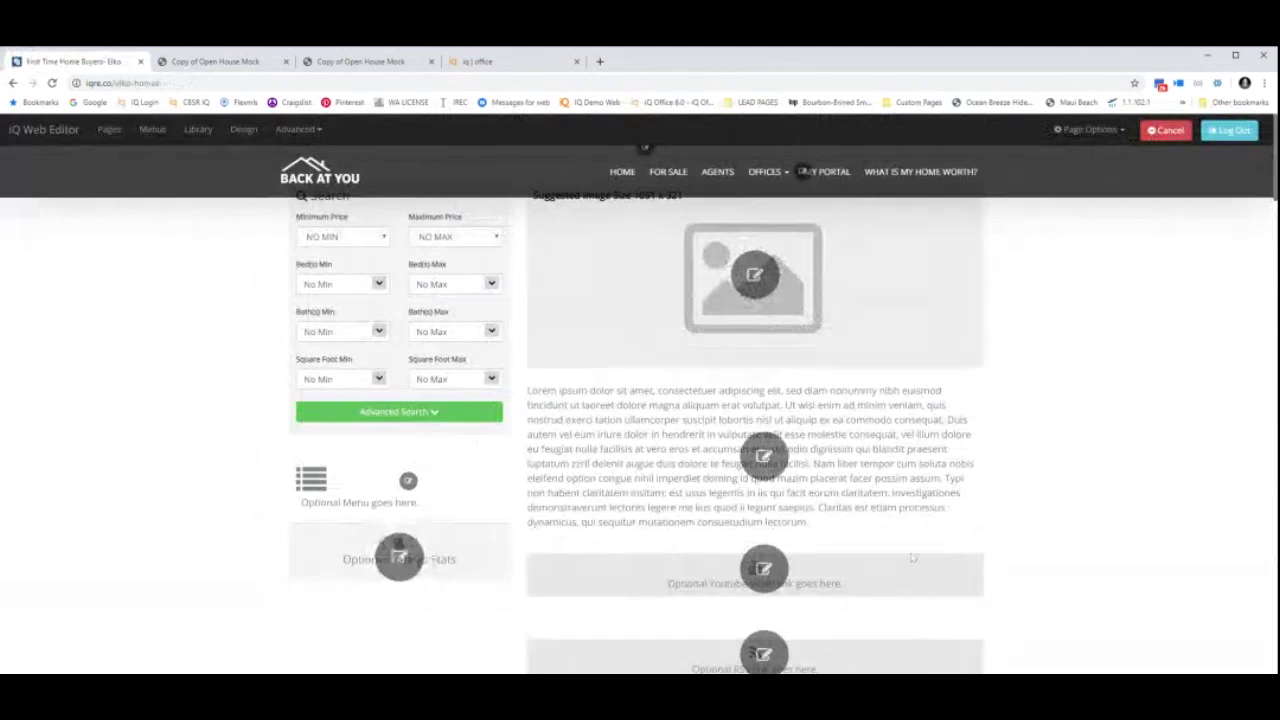
Step: Filter the page's property listings to location Elko, minimum beds and baths, and prices from $200,000 to $225,000, then save the page
scroll(912, 557, "down", 2)
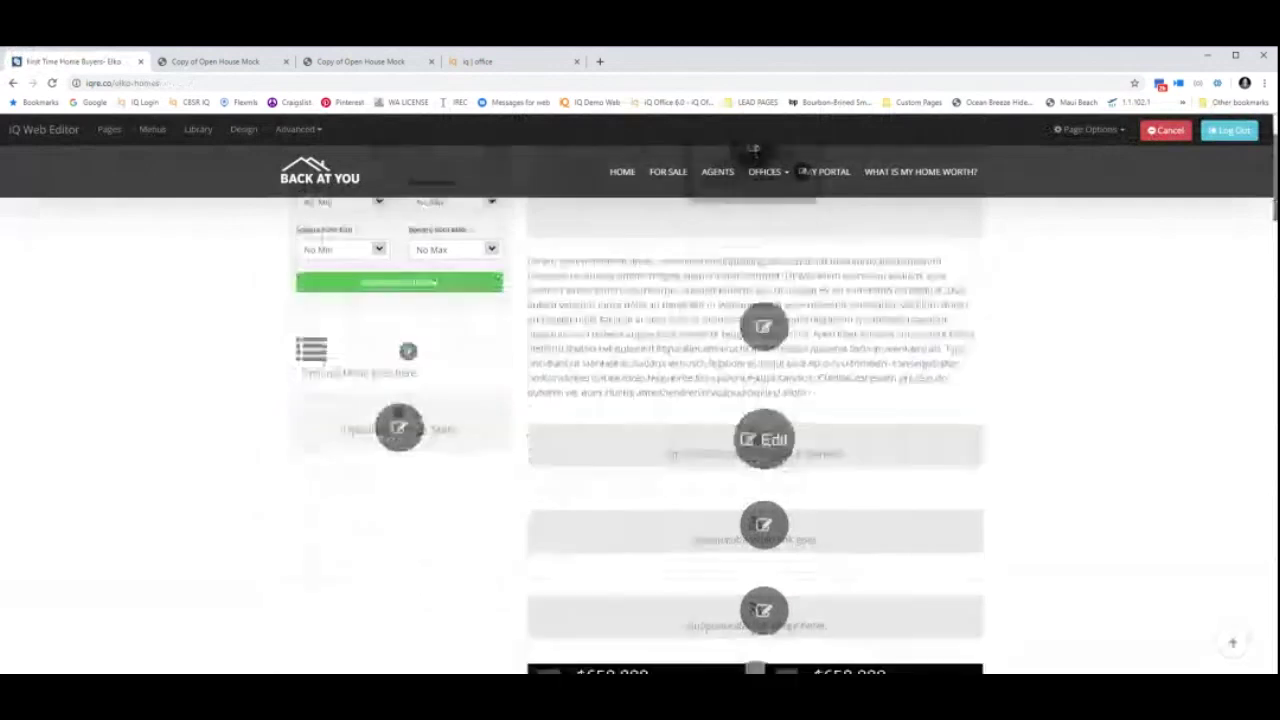
scroll(755, 440, "down", 4)
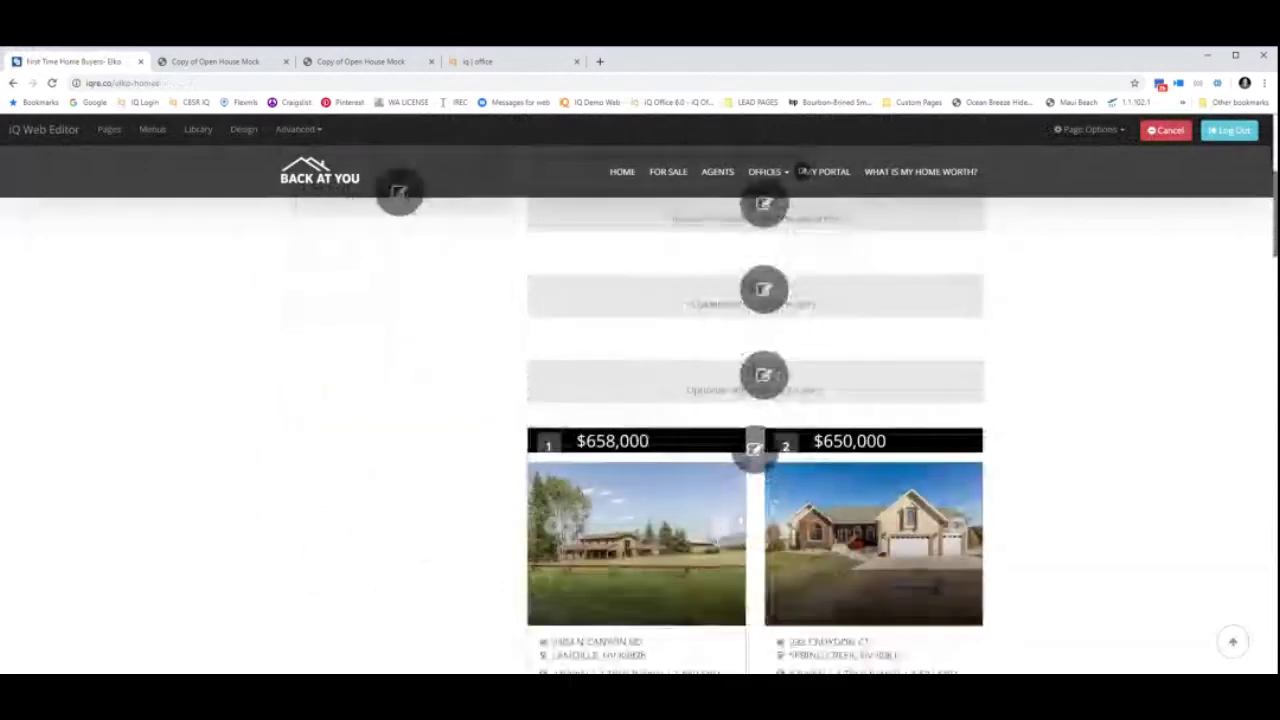
left_click(755, 448)
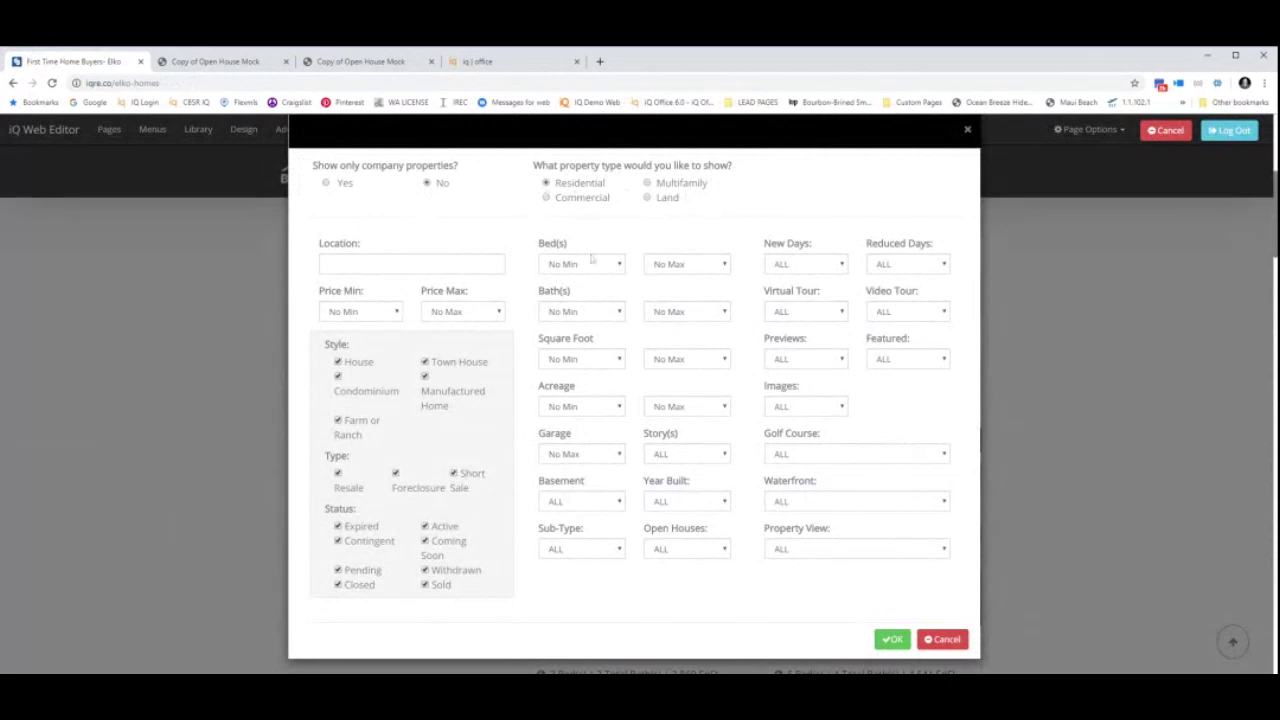
left_click(411, 263)
type("W")
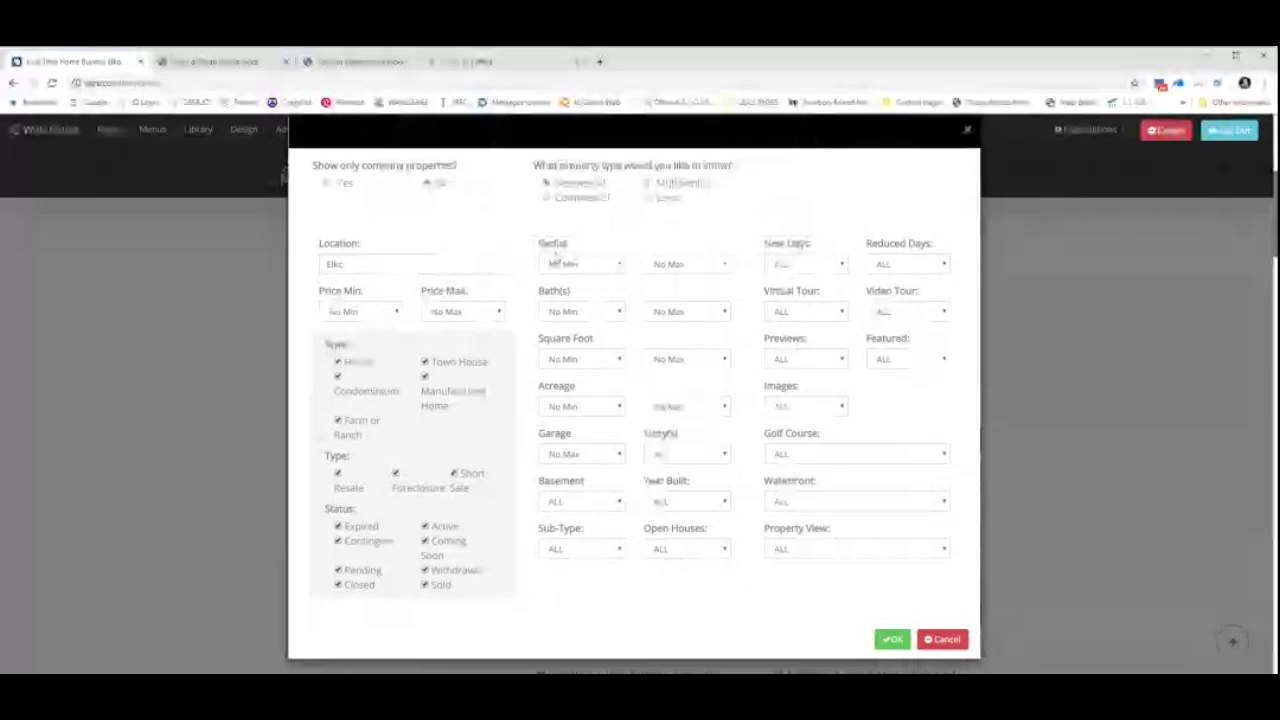
left_click(580, 311)
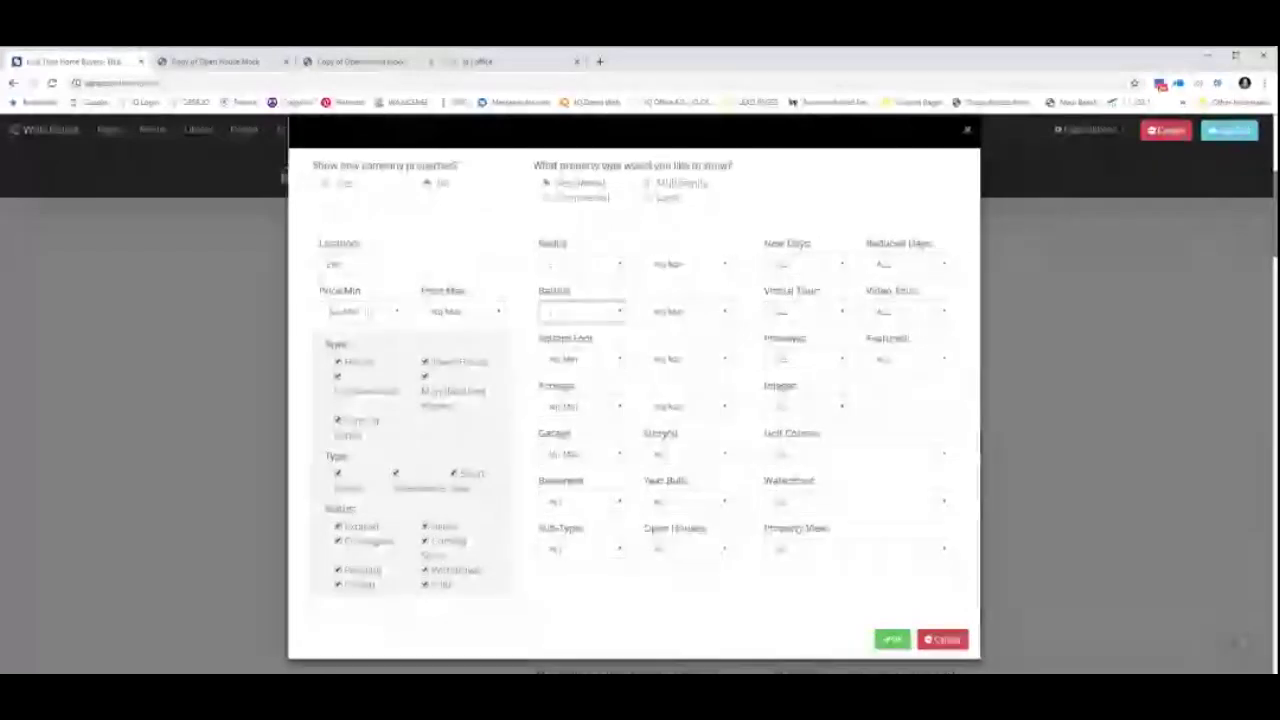
left_click(360, 311)
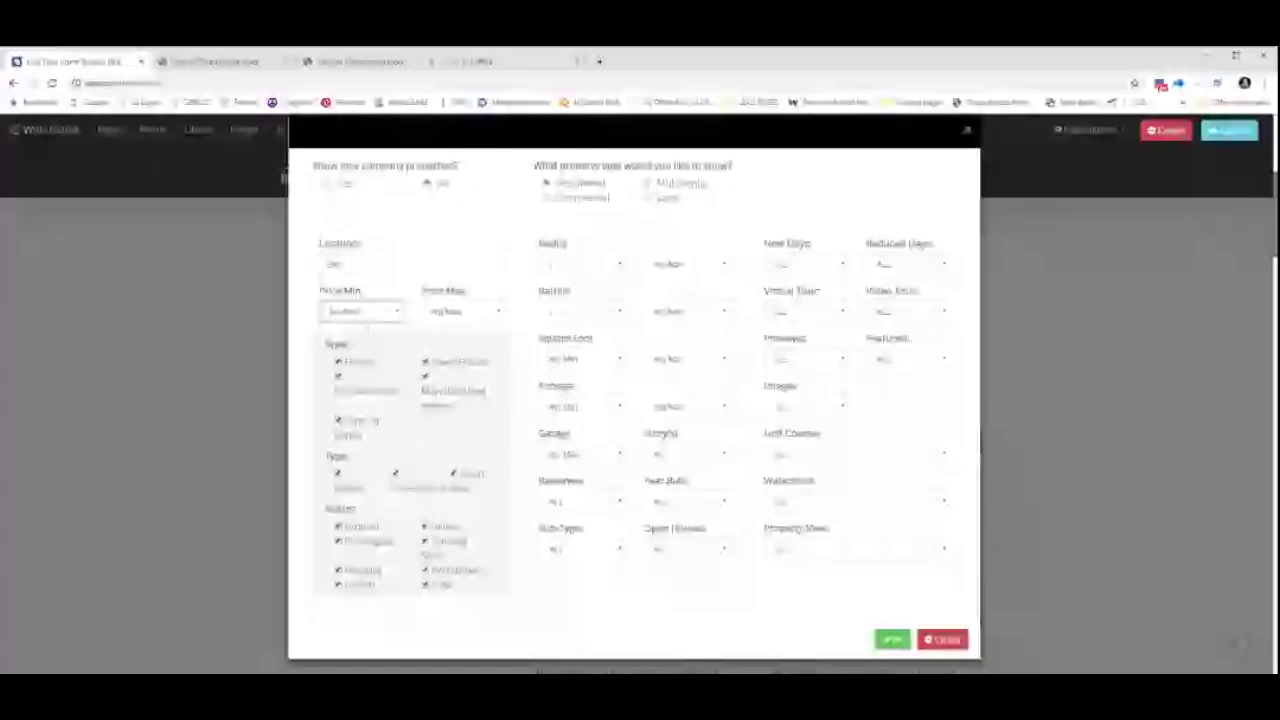
key("Tab")
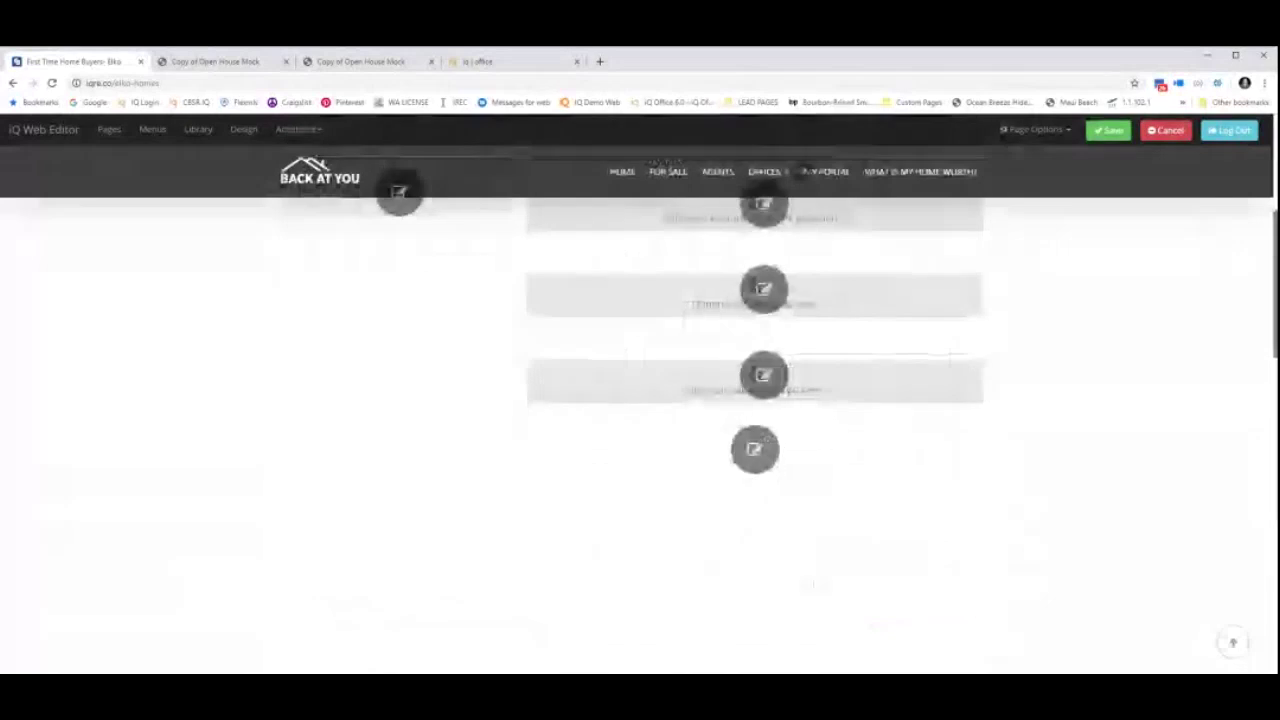
left_click(1108, 130)
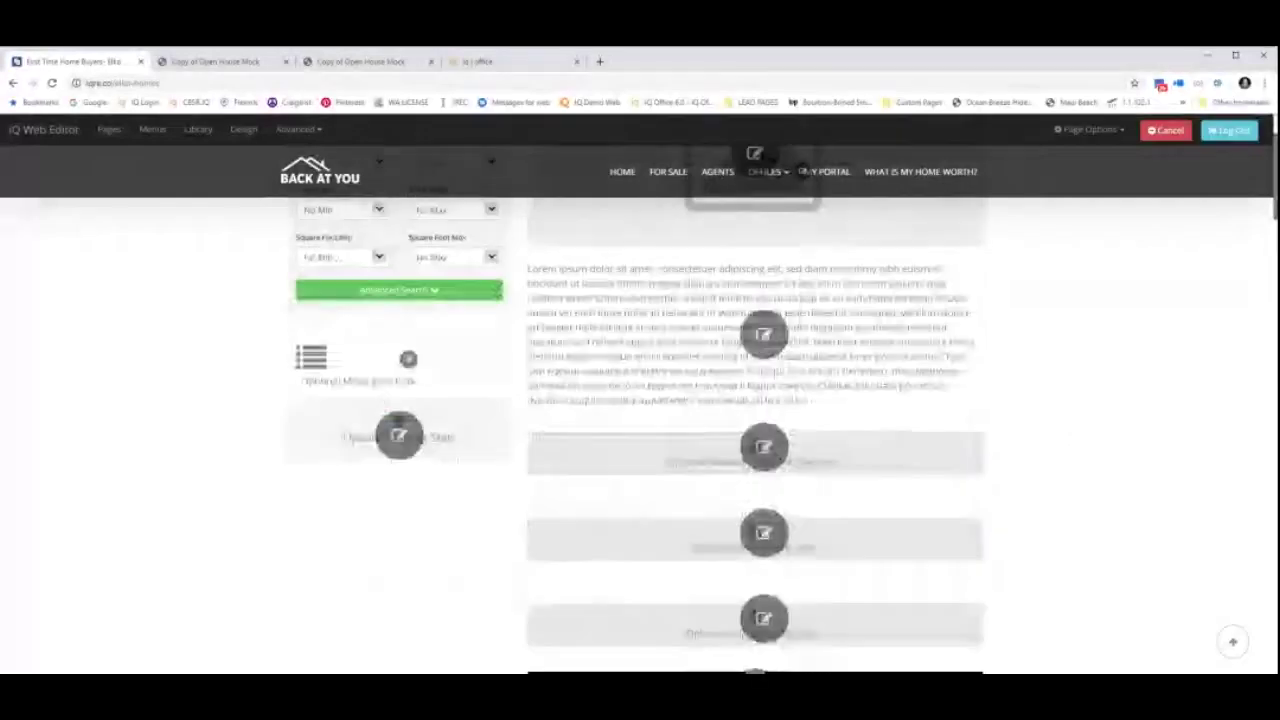
Step: Turn on the optional listings stats beside the page content and review the stats and filtered listings
left_click(400, 437)
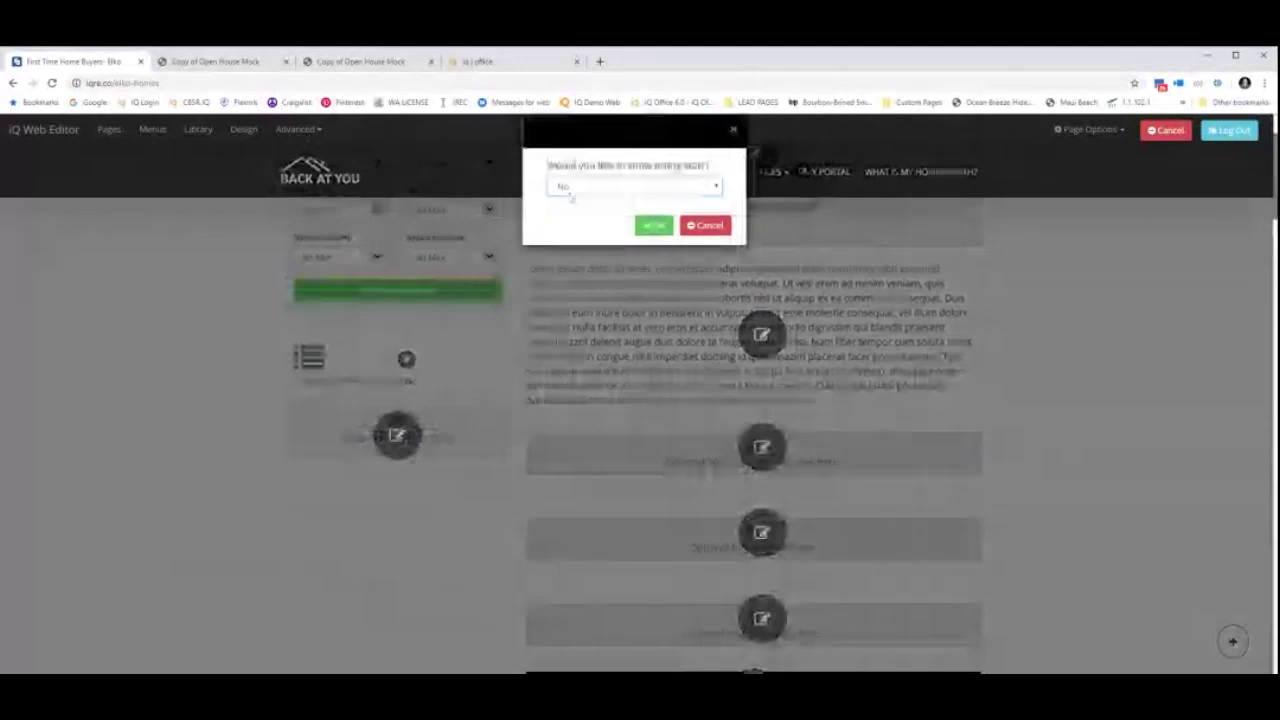
left_click(654, 227)
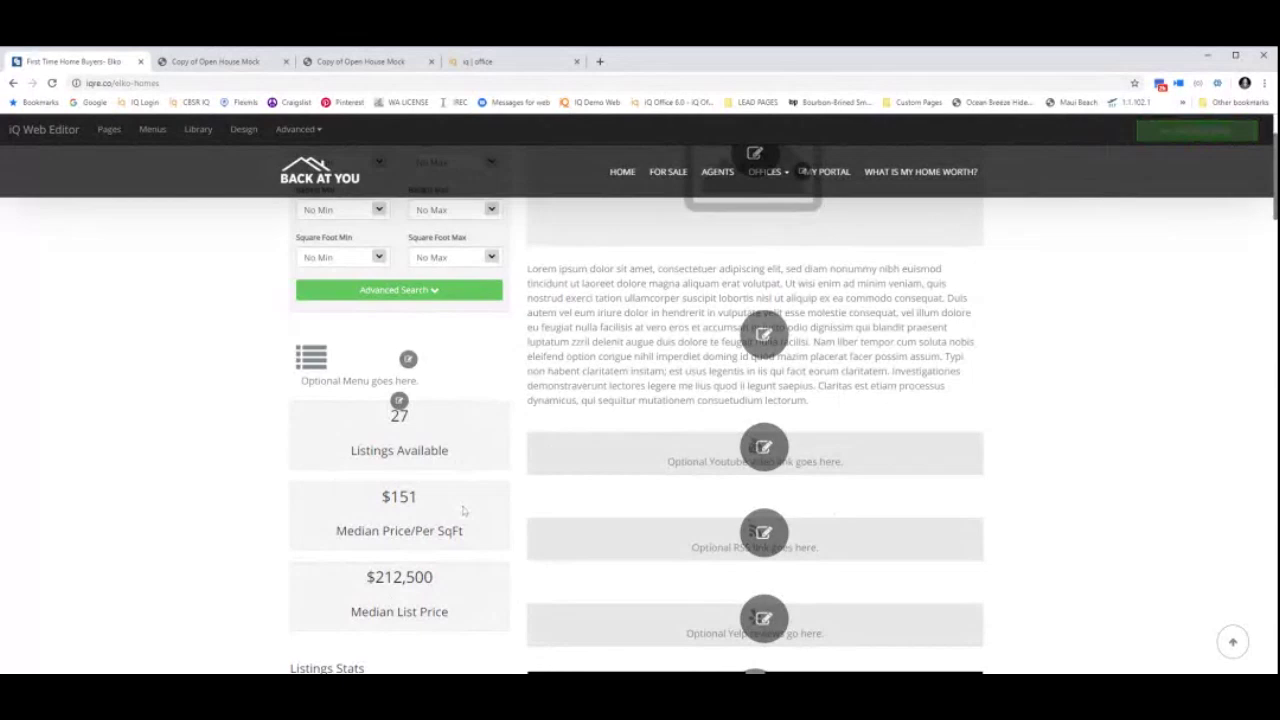
scroll(463, 511, "down", 3)
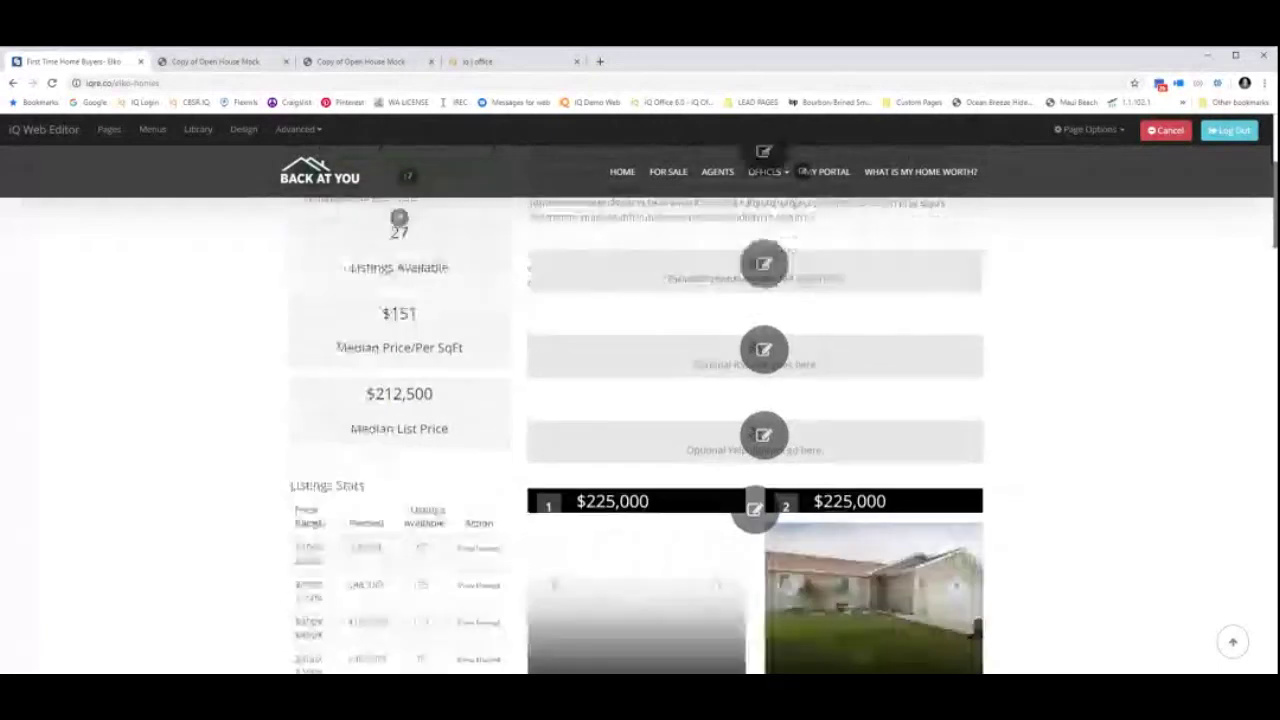
scroll(440, 288, "down", 1)
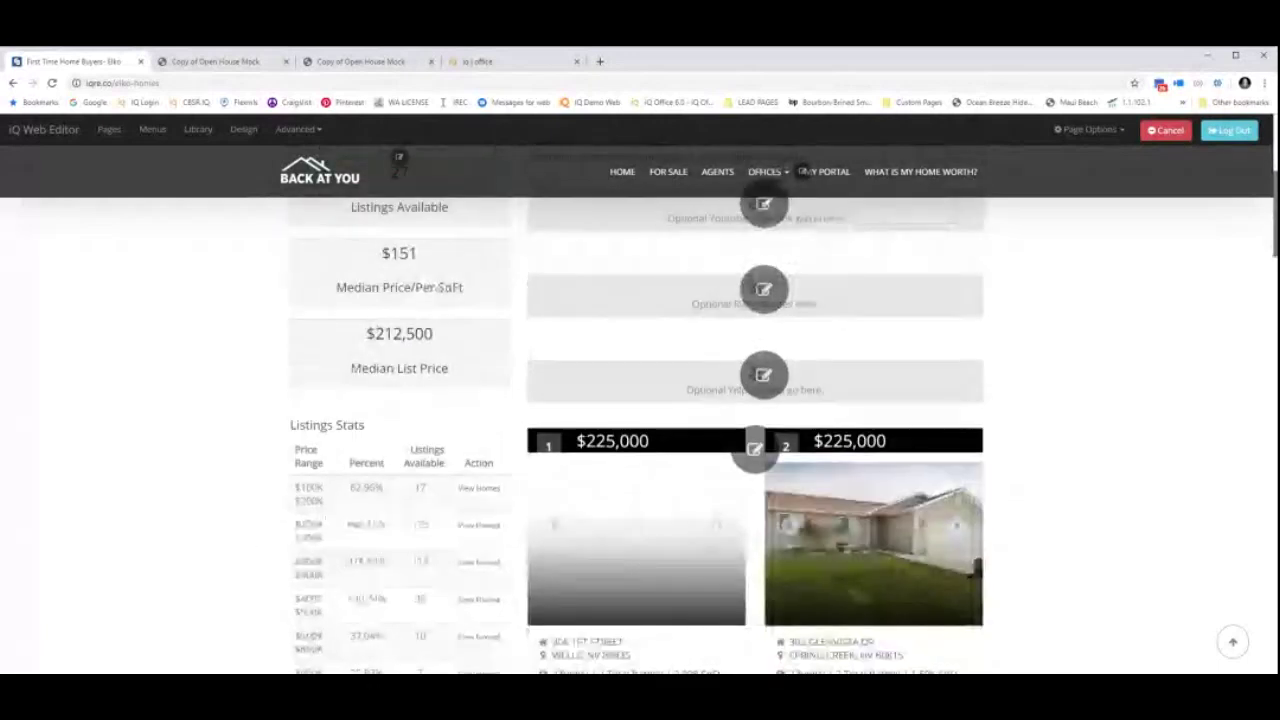
scroll(440, 288, "down", 3)
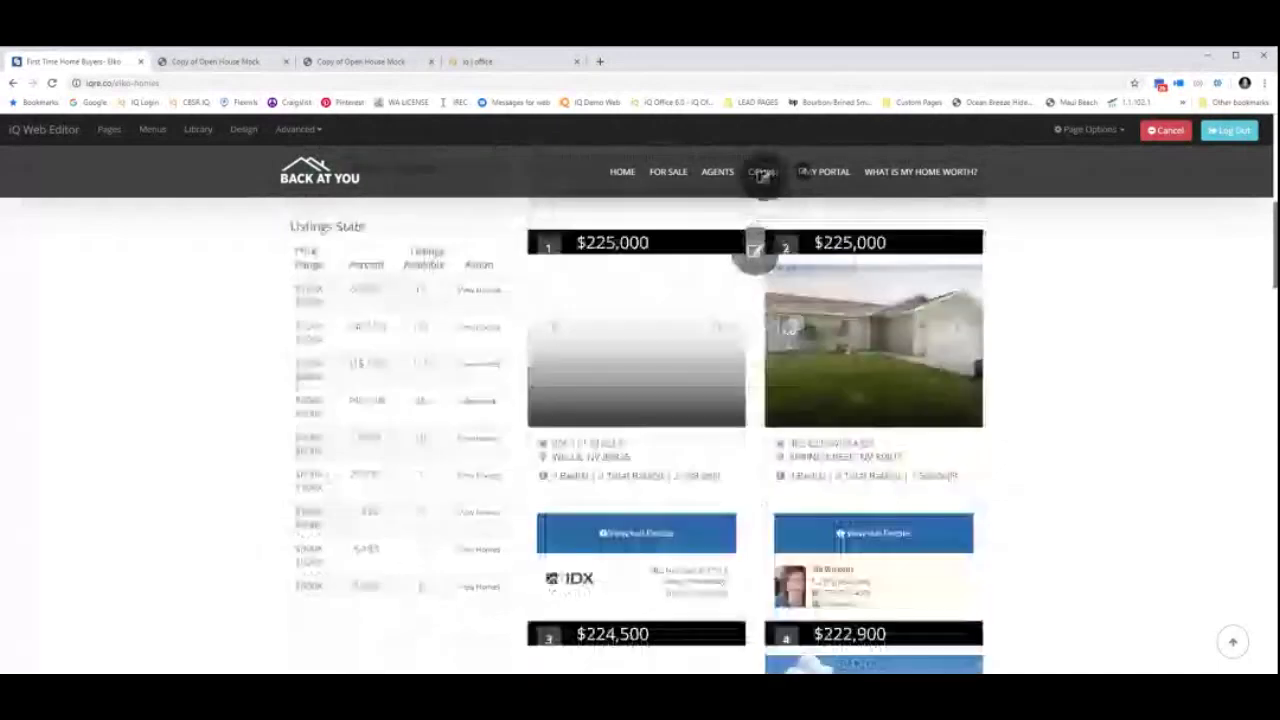
scroll(440, 288, "up", 7)
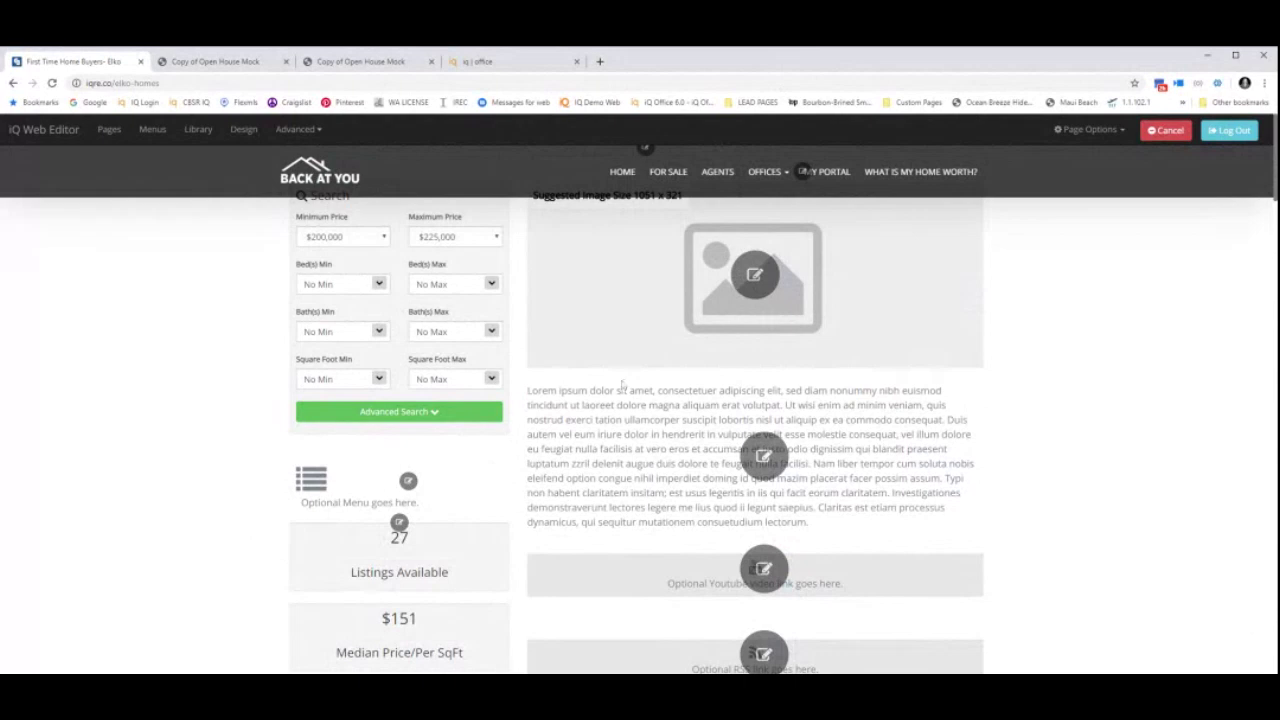
Step: Open the sitemenu for editing and select the custom page elko homes as a new entry under For Sale
left_click(153, 131)
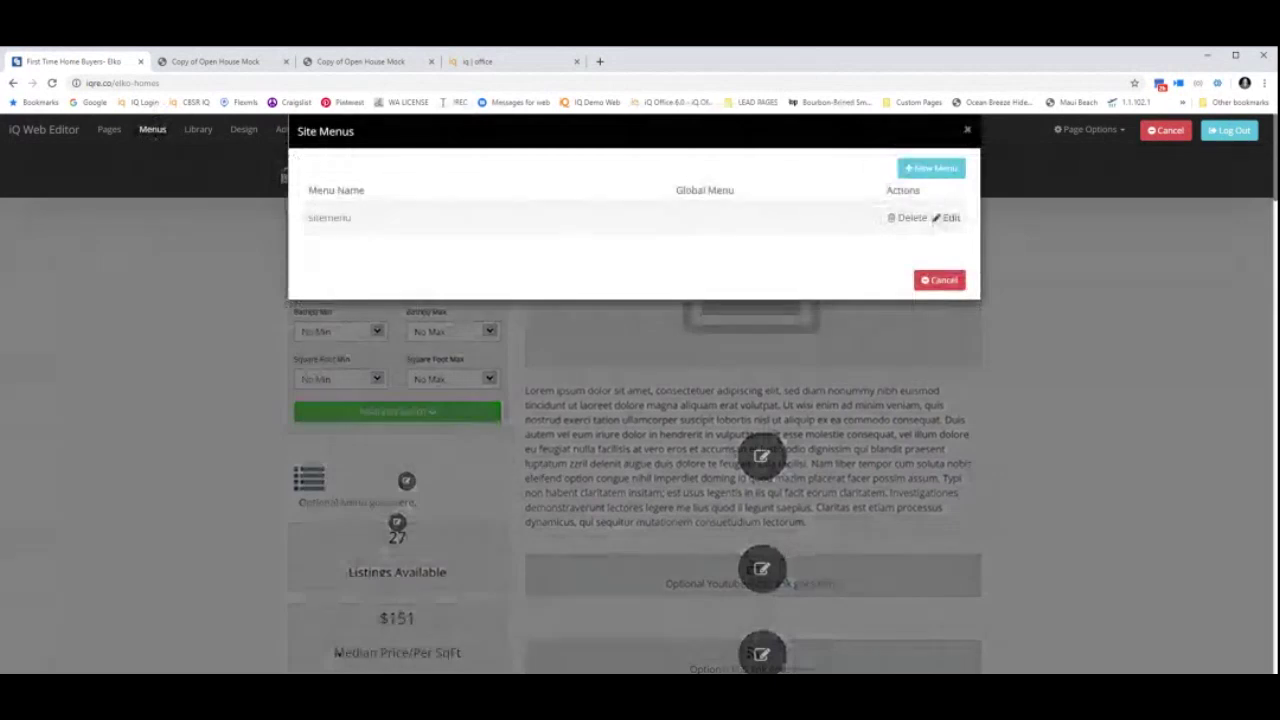
left_click(949, 217)
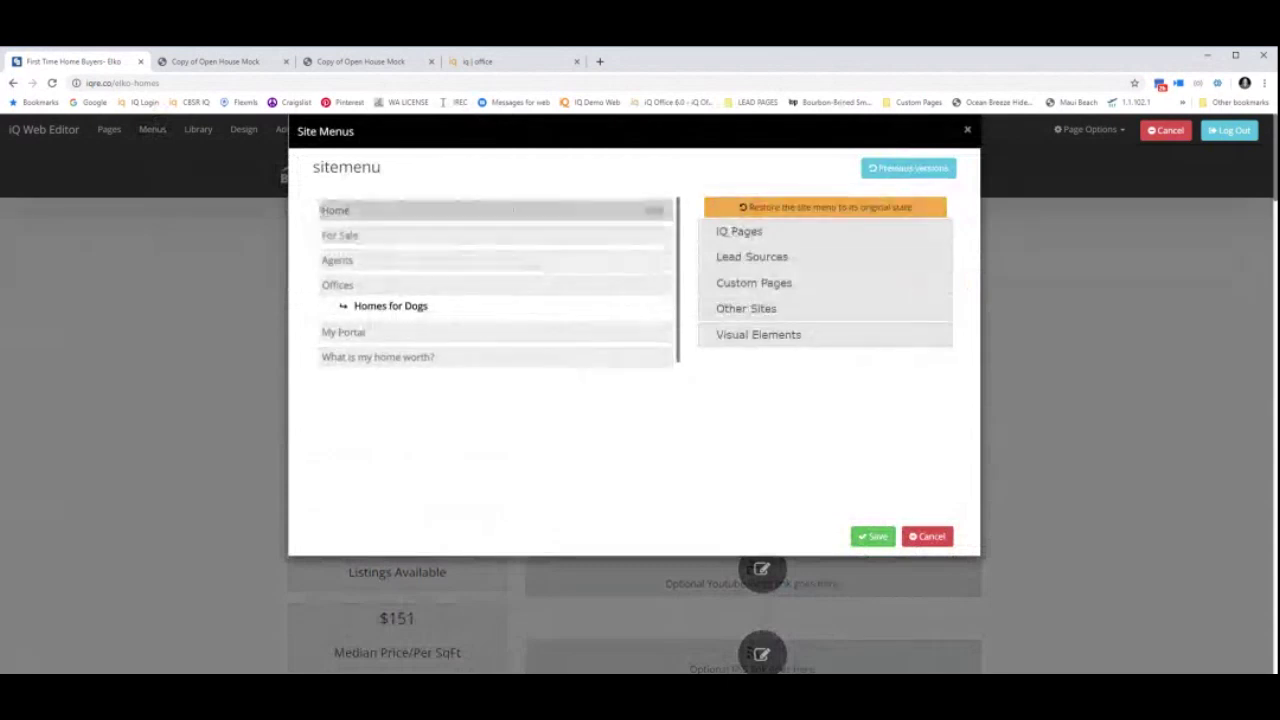
left_click(659, 236)
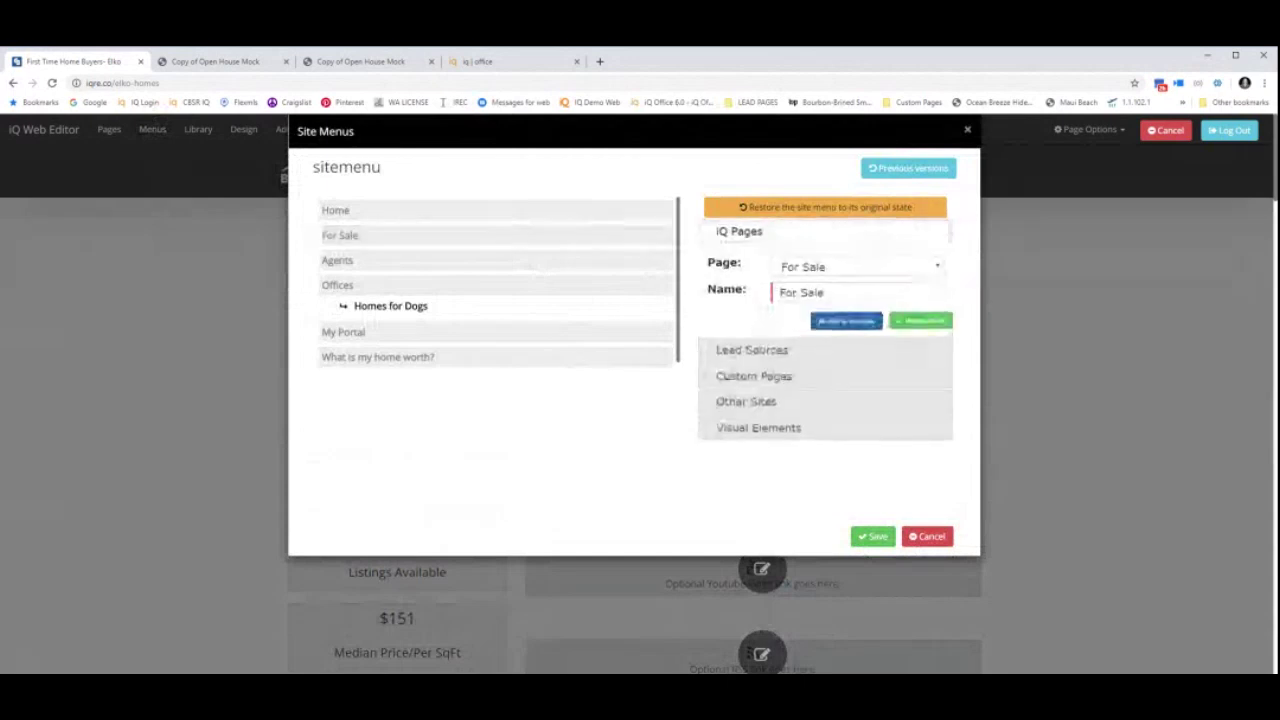
left_click(753, 377)
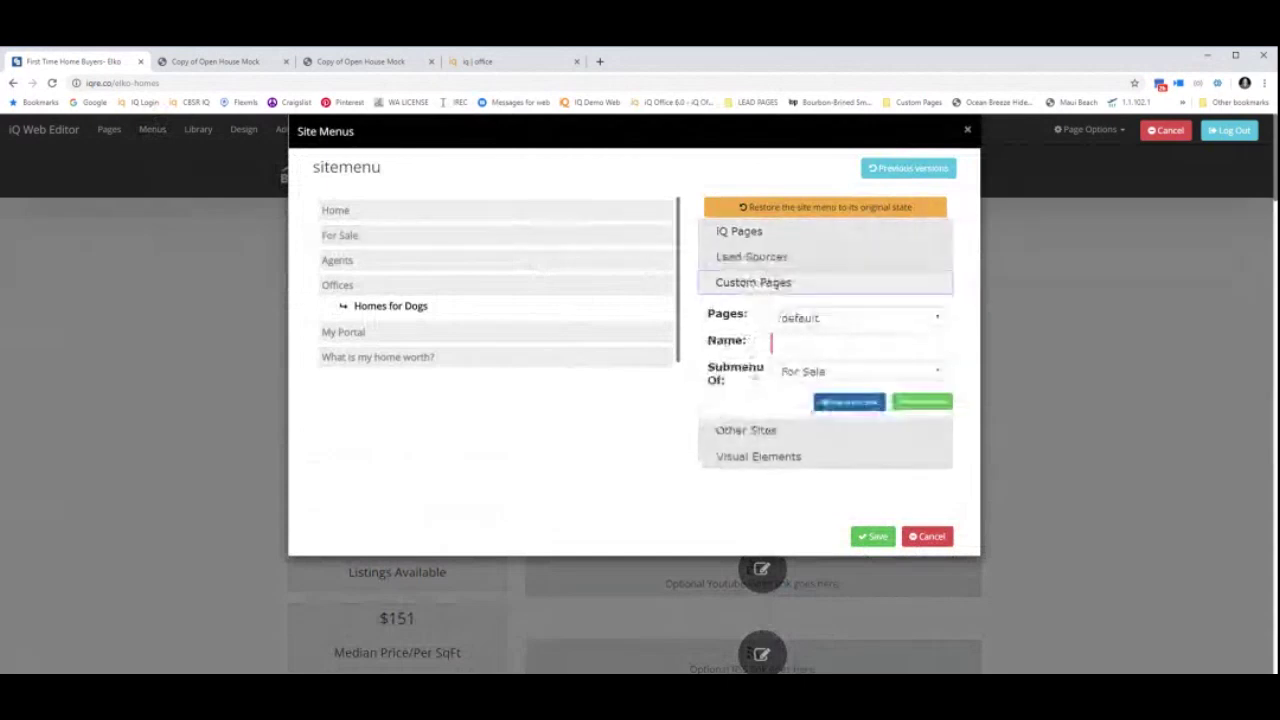
left_click(862, 324)
left_click(812, 352)
left_click(800, 346)
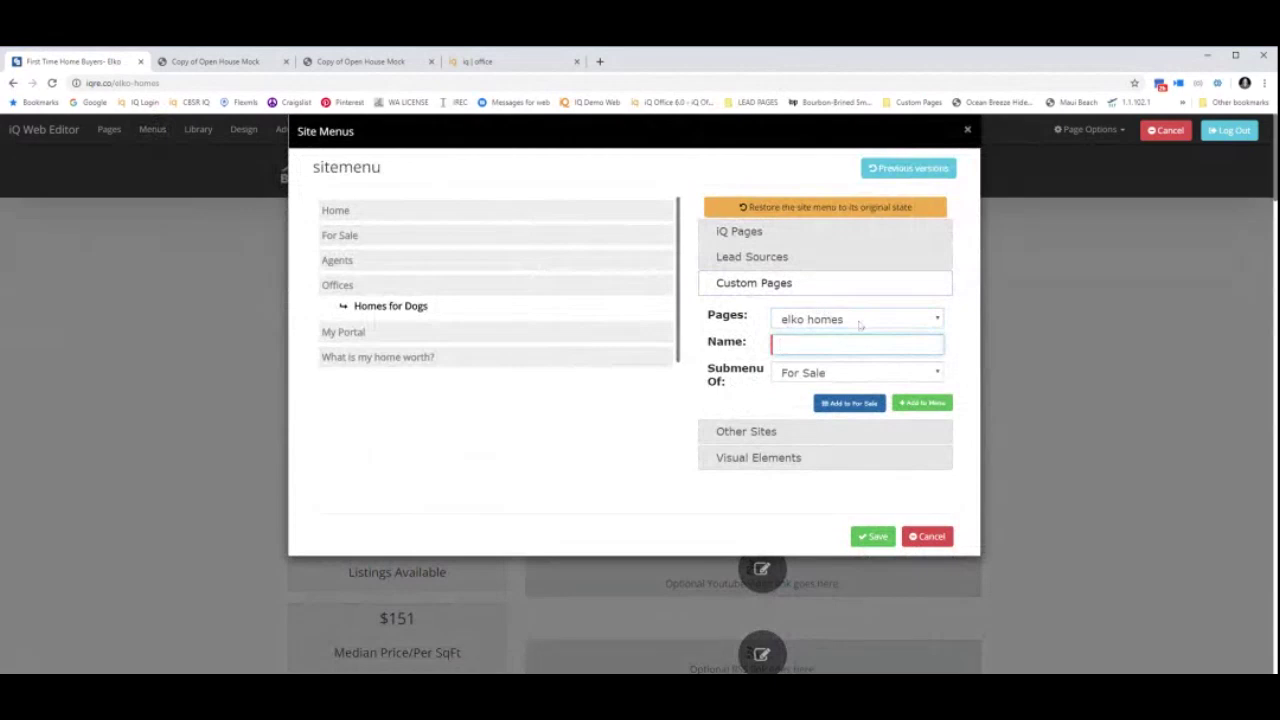
Step: Name the entry "First Time Home Buyer Options", add it beneath For Sale and save the site menu
type("First Time Home BUye")
key("BackSpace")
key("BackSpace")
type("yer Opt")
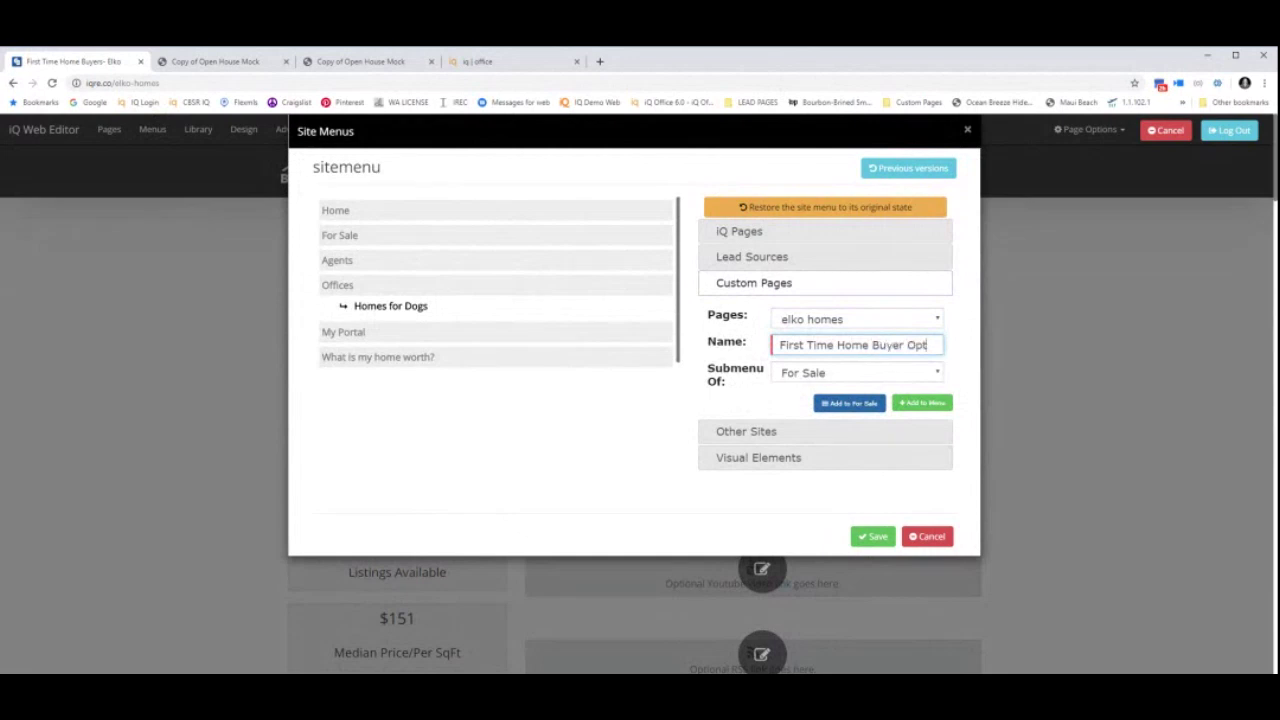
type("ions")
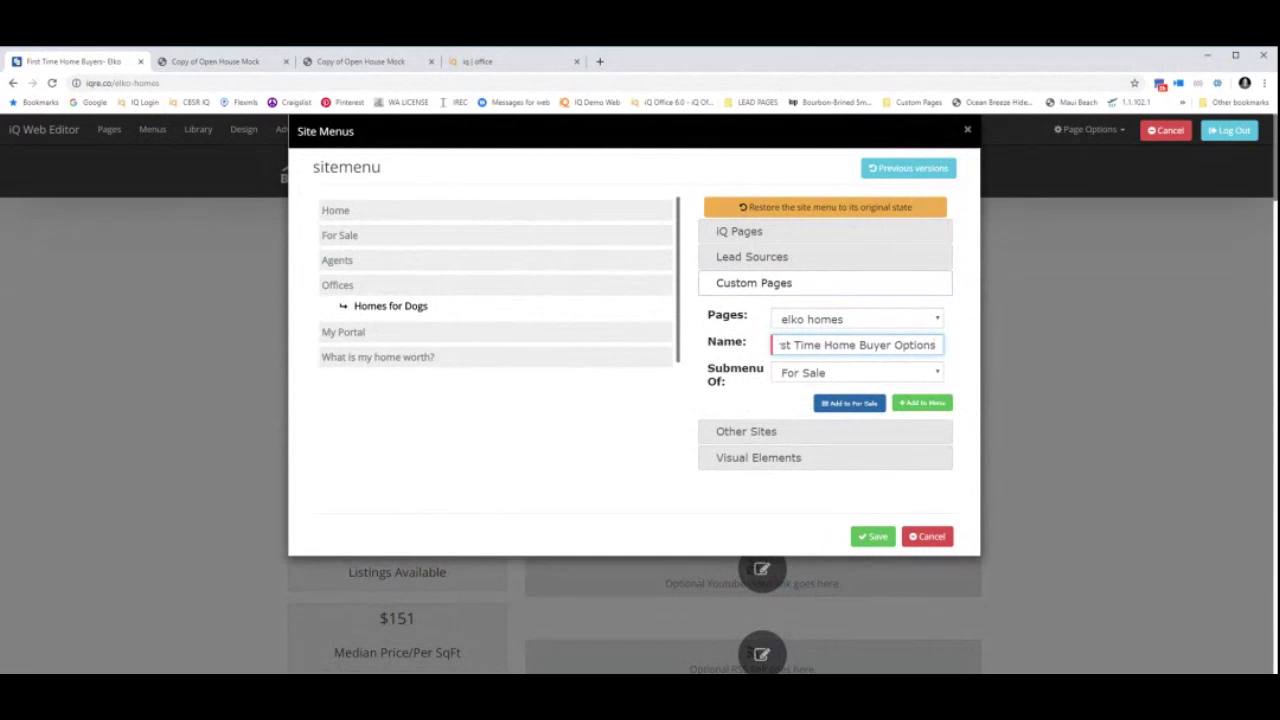
left_click(918, 402)
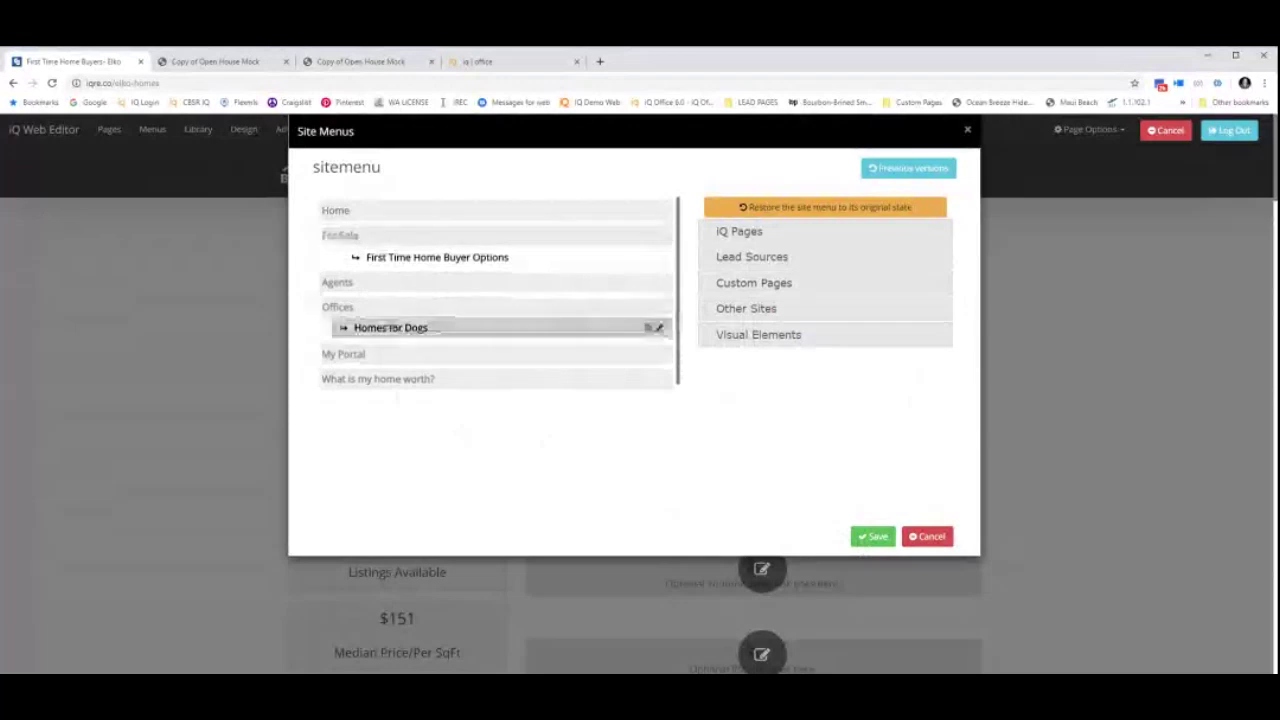
left_click(754, 286)
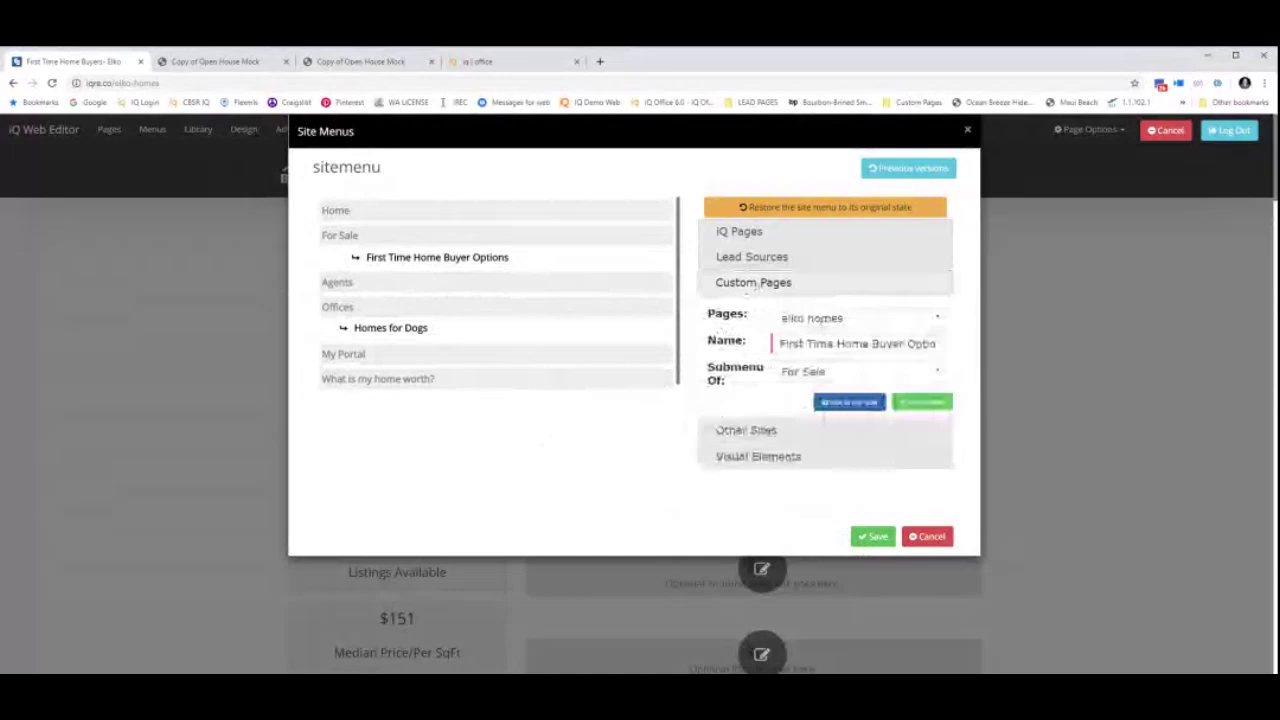
left_click(873, 536)
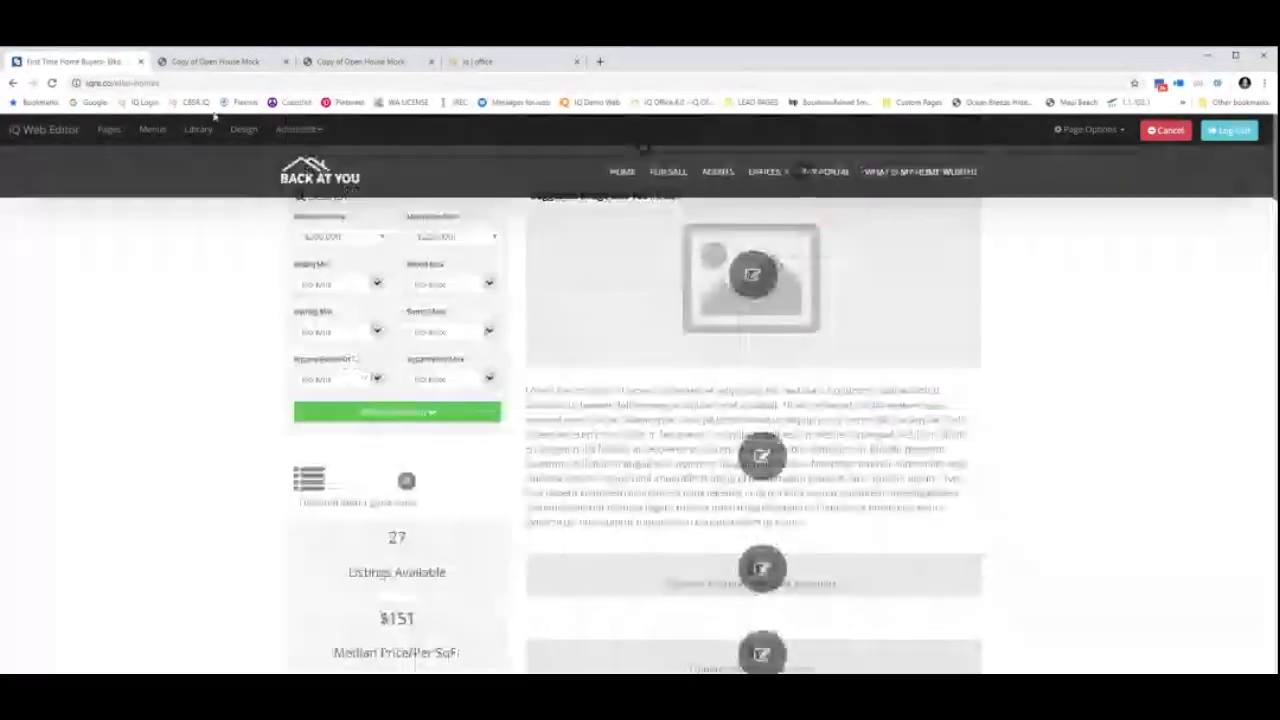
Step: Reopen the sitemenu and add the custom page updating your home beneath For Sale, named "Updating Your Home"
left_click(152, 129)
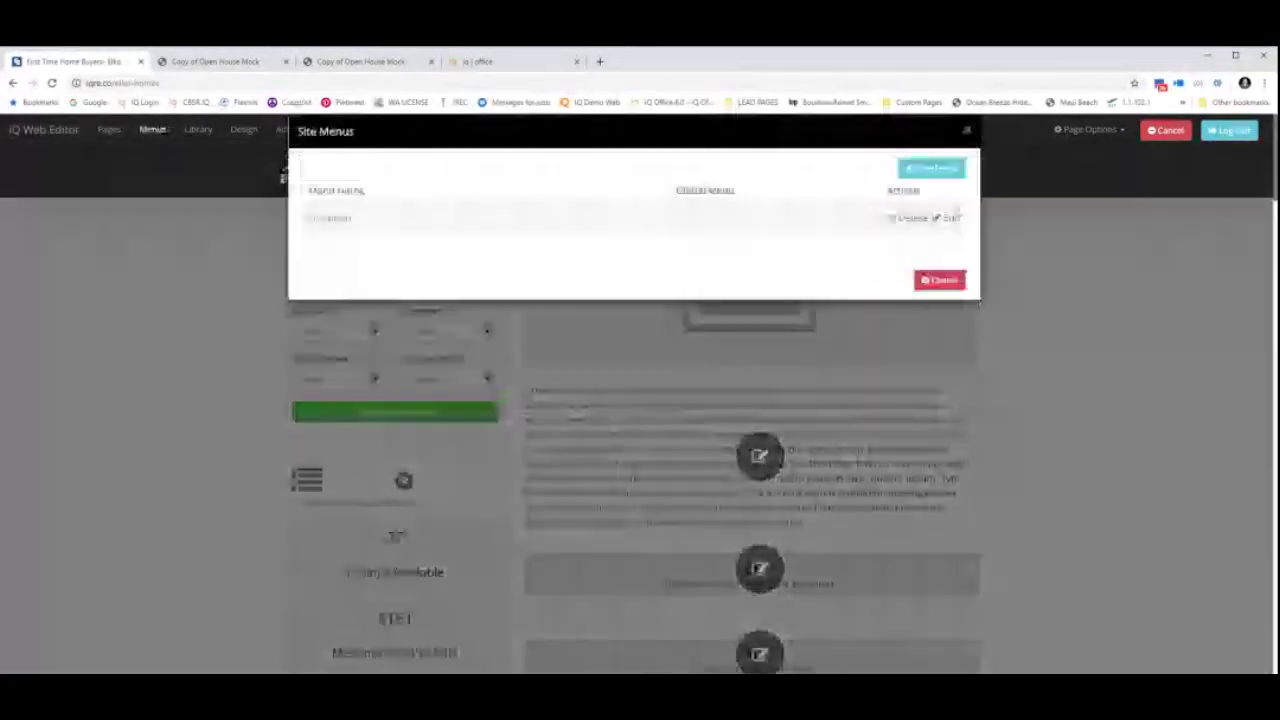
left_click(948, 218)
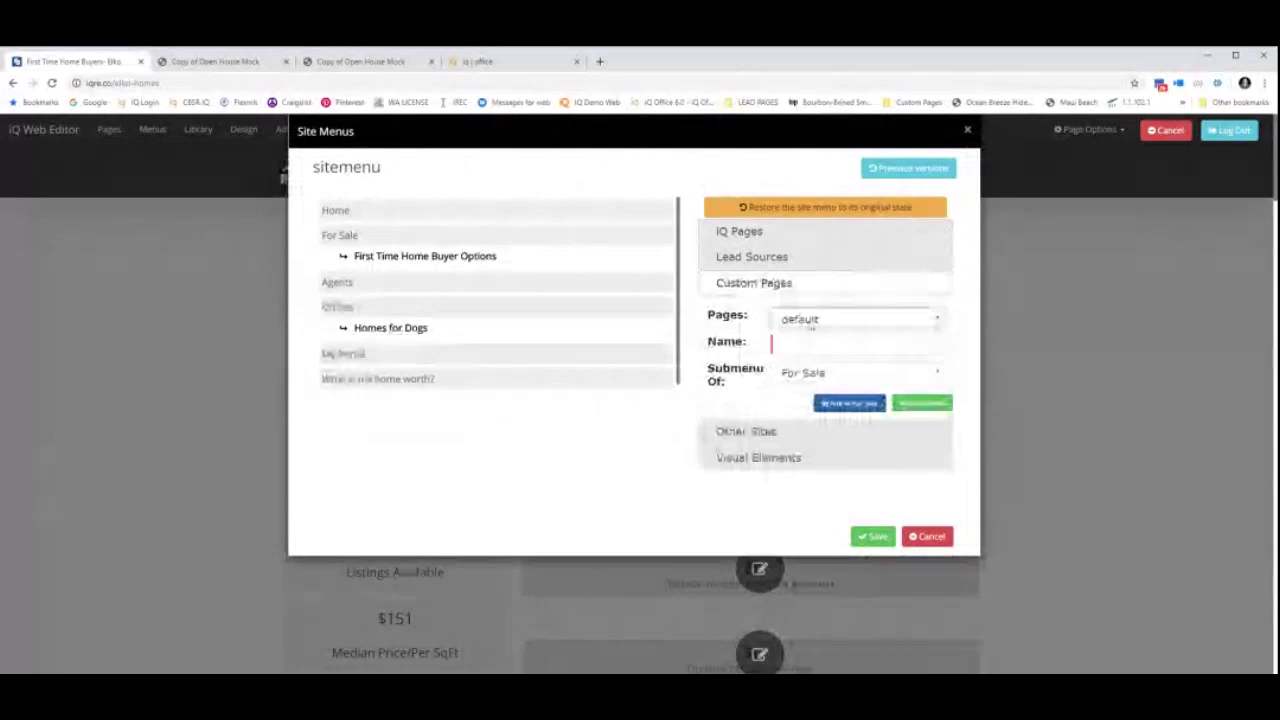
type("Up")
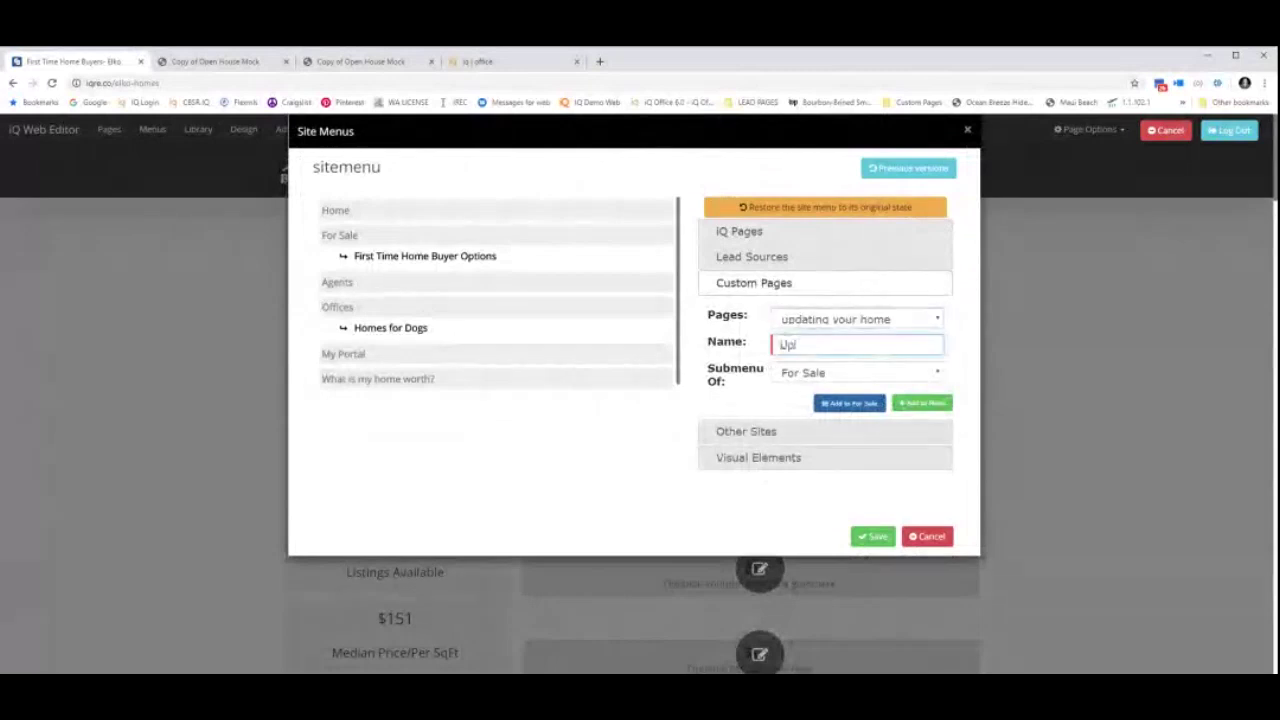
type("dating your")
key("BackSpace")
key("BackSpace")
key("BackSpace")
key("BackSpace")
type("Your Home")
left_click(935, 405)
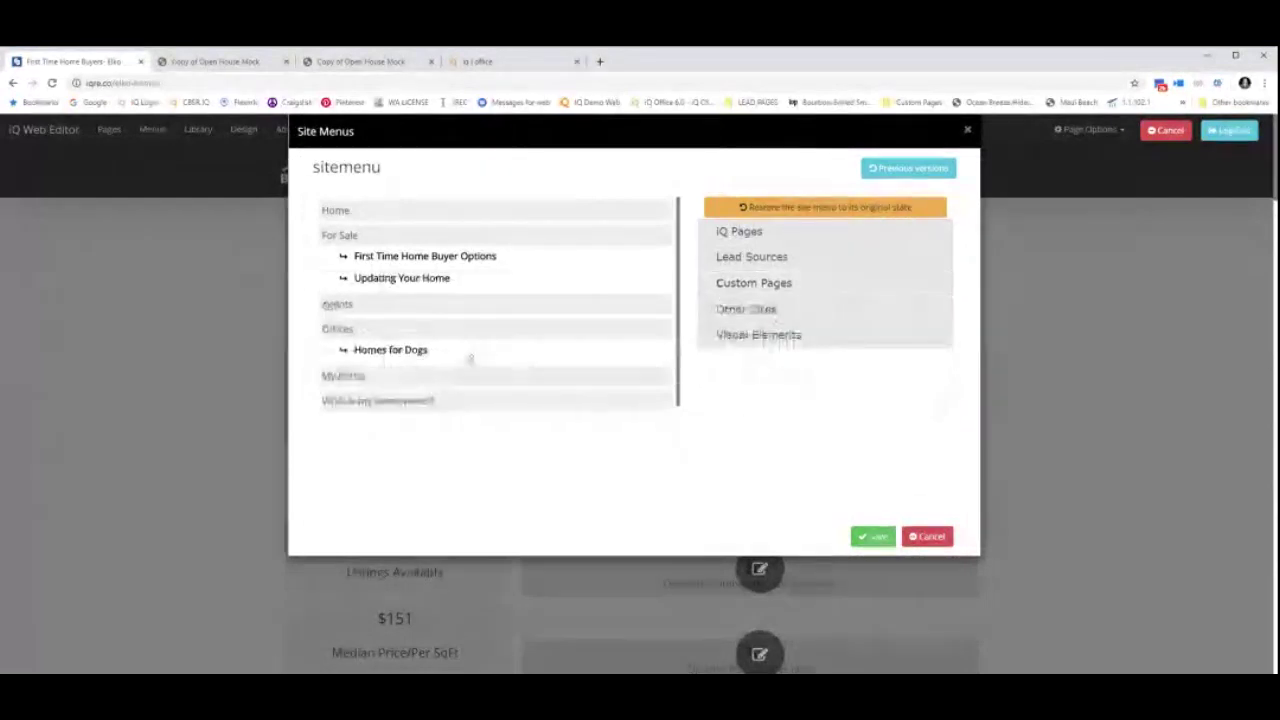
Step: Move the Updating Your Home entry beneath Offices, after Homes for Dogs, and rename it "PDF Home List"
left_click_drag(420, 278, 420, 340)
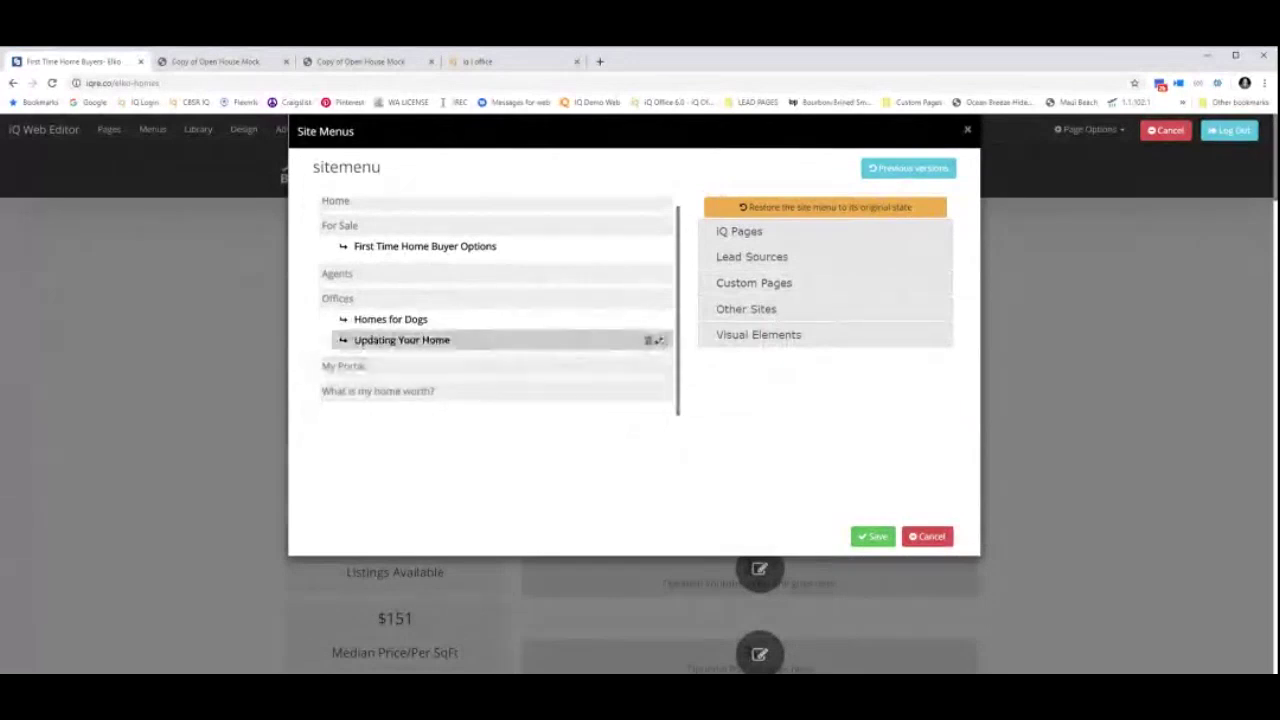
left_click(658, 340)
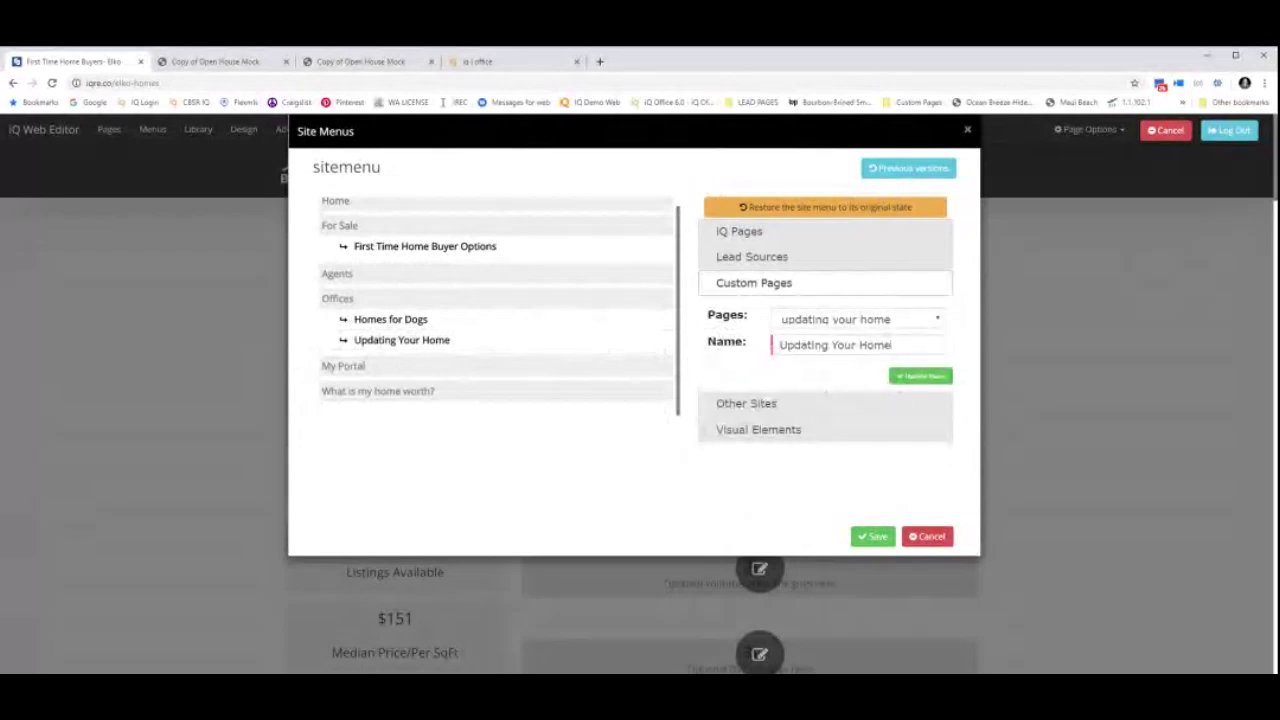
type("PDF Home List")
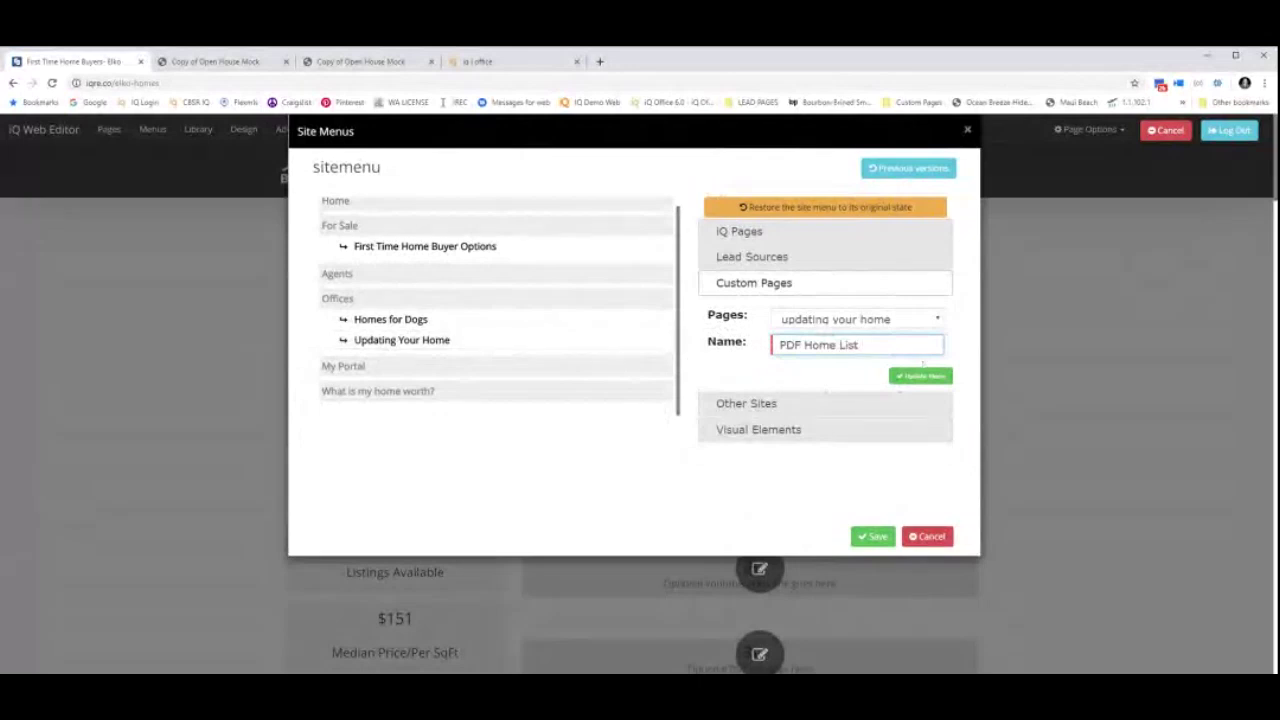
left_click(920, 374)
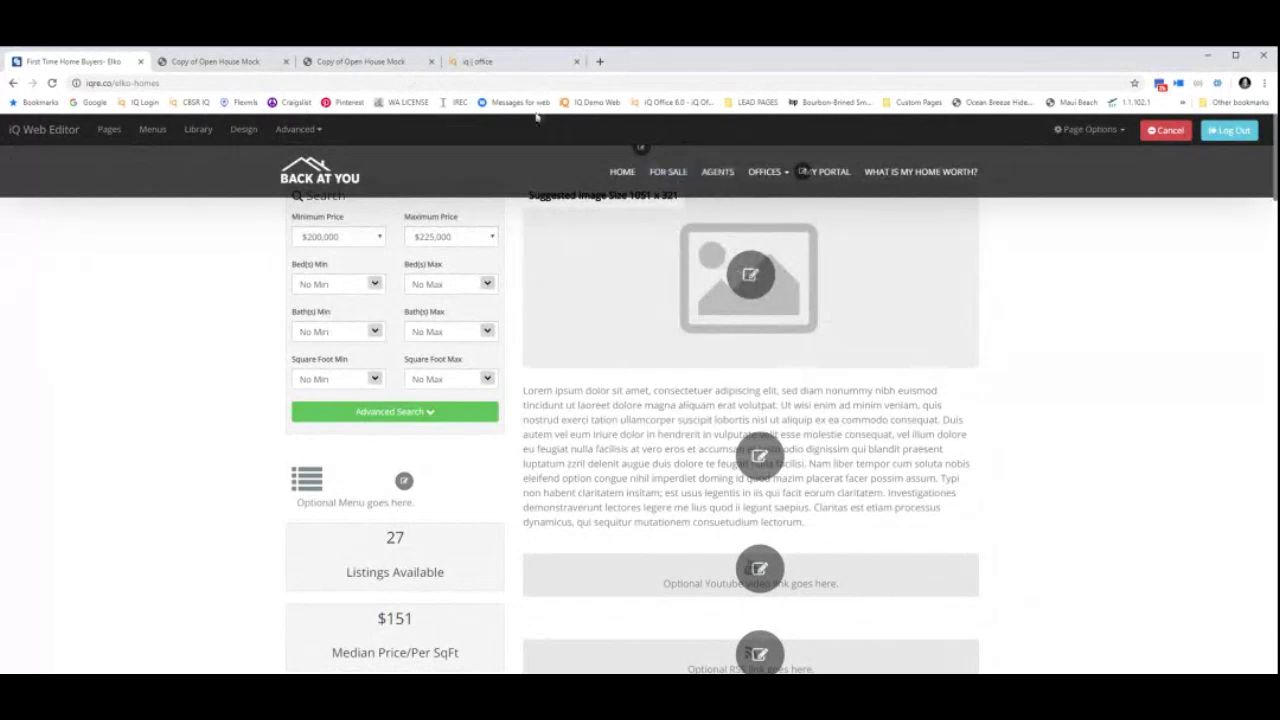
Step: Reload the Elko Homes page to refresh the site menu, then open the Updating Your Home page from the website's page list
left_click(52, 83)
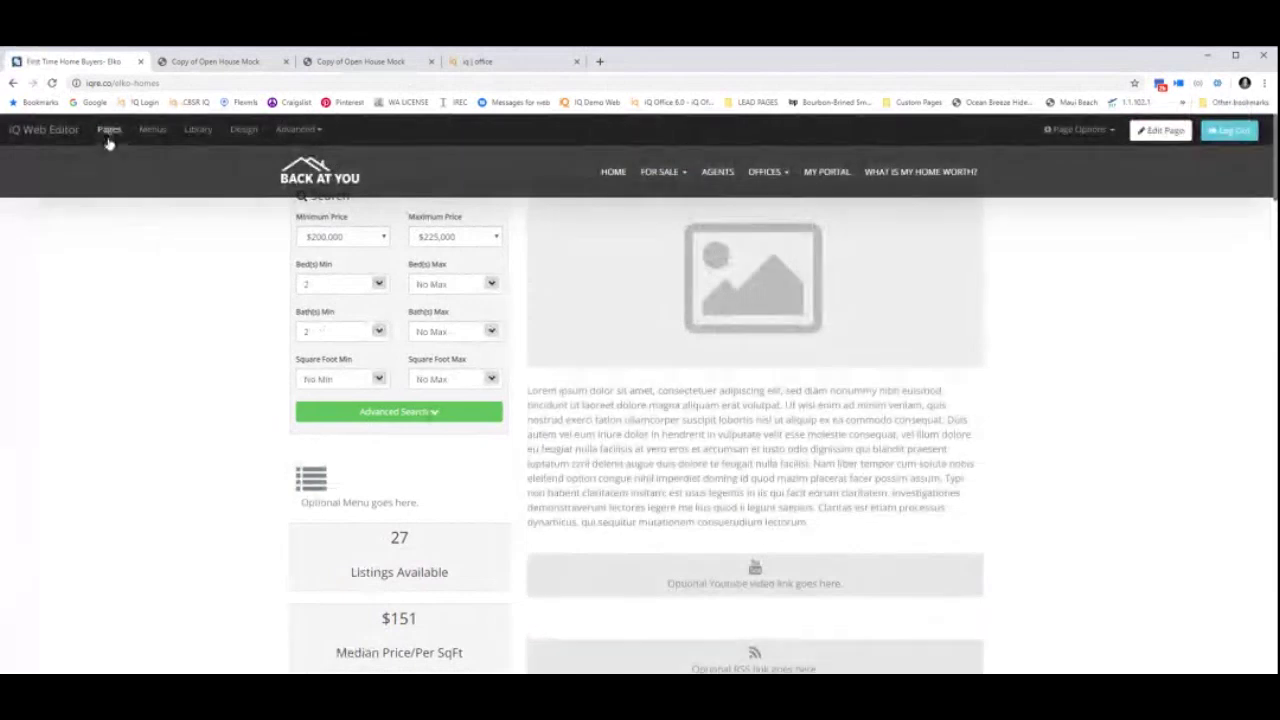
left_click(108, 130)
left_click(938, 297)
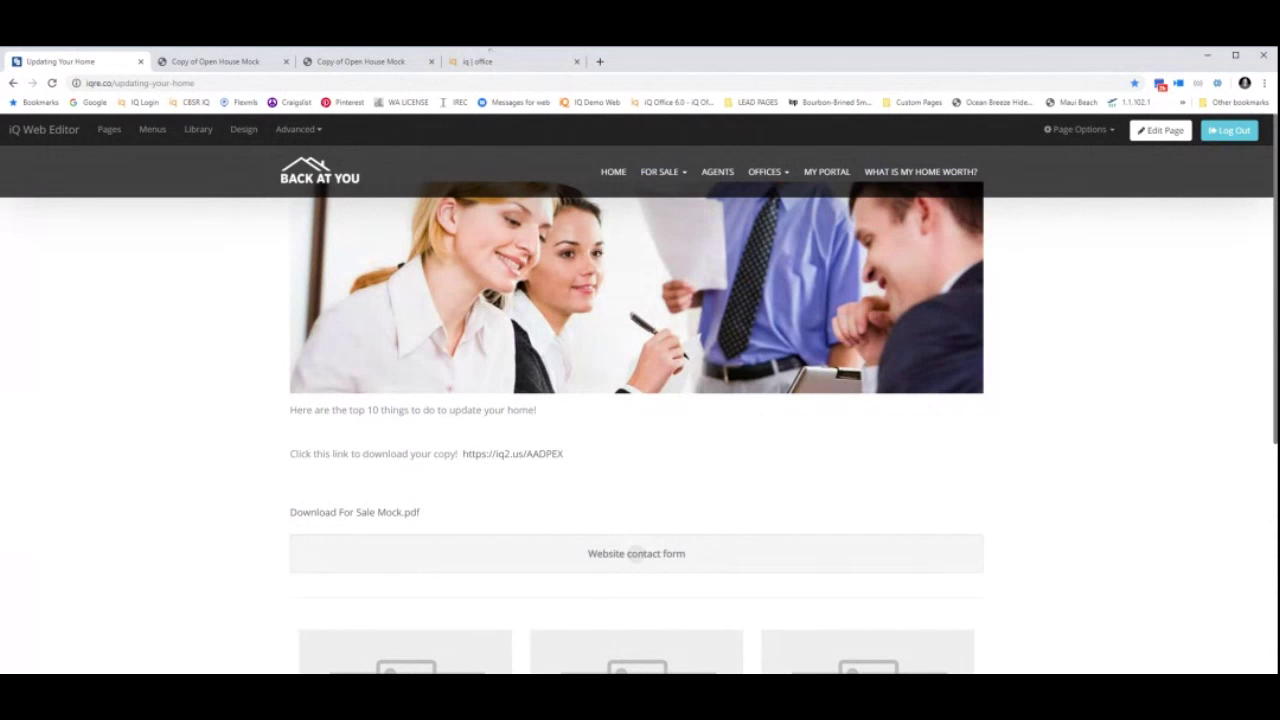
Step: Close the iq office tab and both Copy of Open House Mock tabs, keeping only the Updating Your Home page open
left_click(576, 61)
left_click(431, 61)
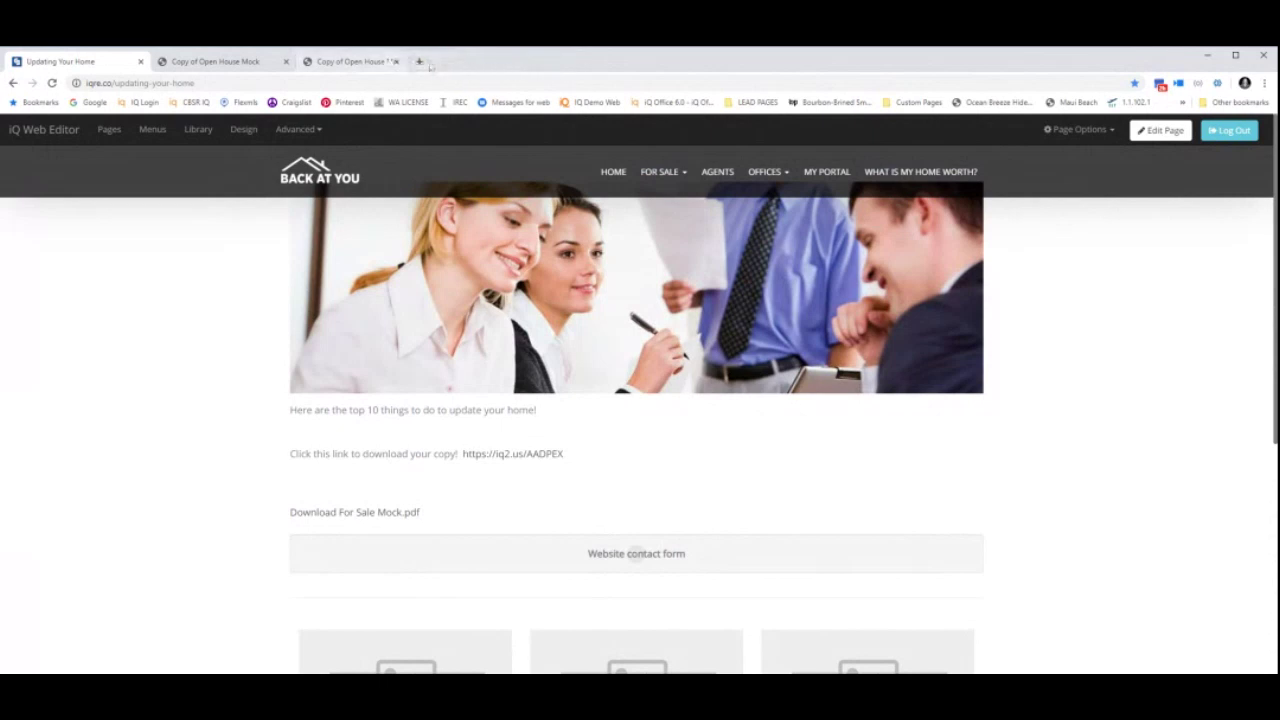
left_click(286, 61)
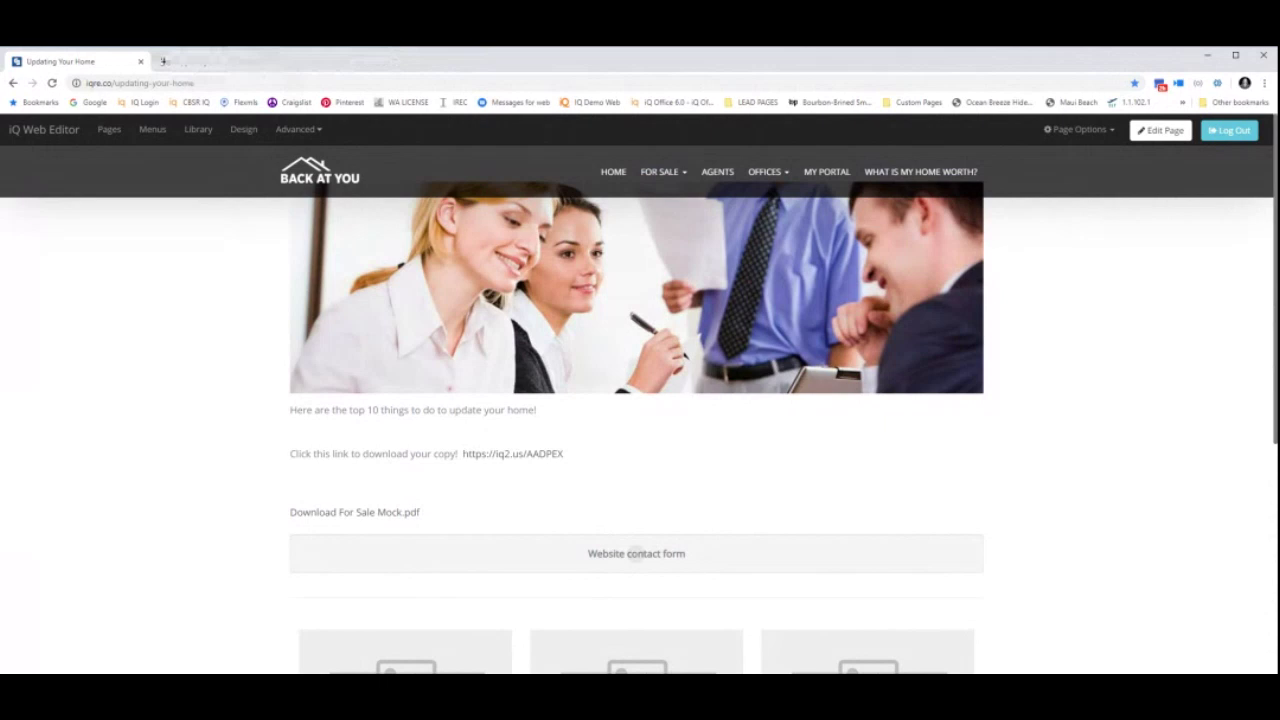
Step: Switch to YouTube, go to the Realistiq Support channel and show its created playlists
left_click(140, 83)
type("you")
key("Down")
key("Down")
key("Down")
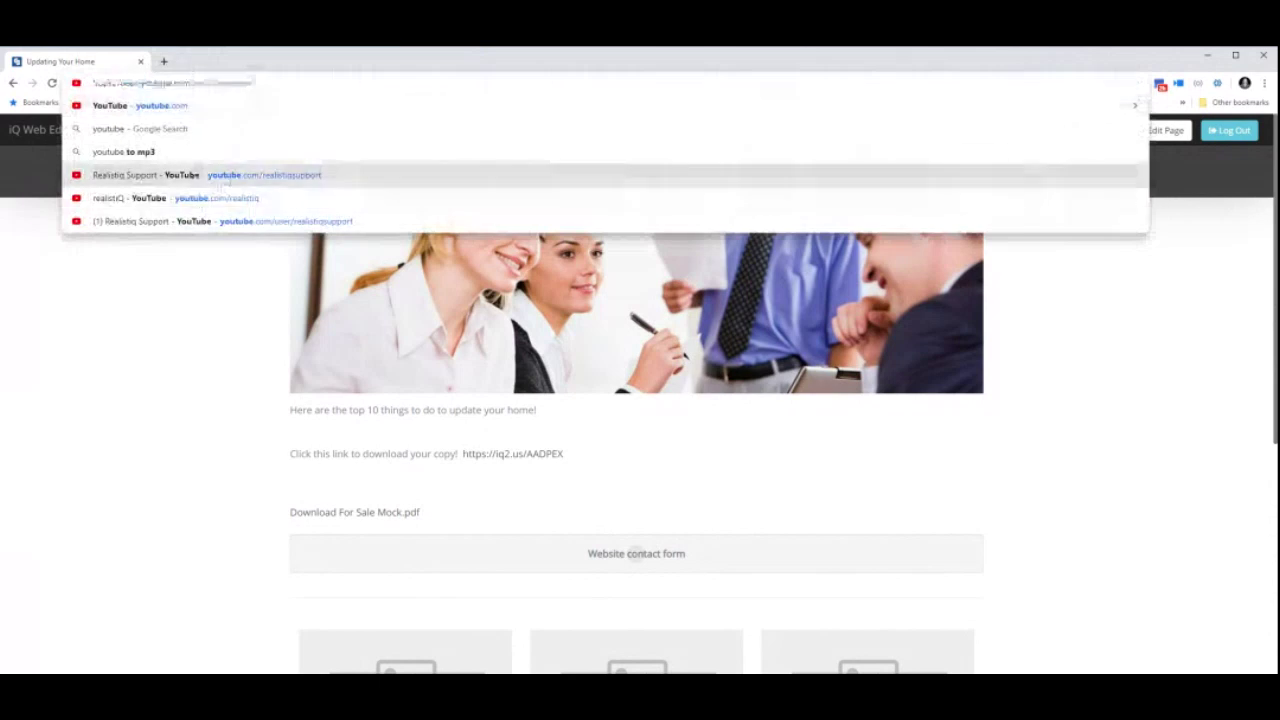
key("Return")
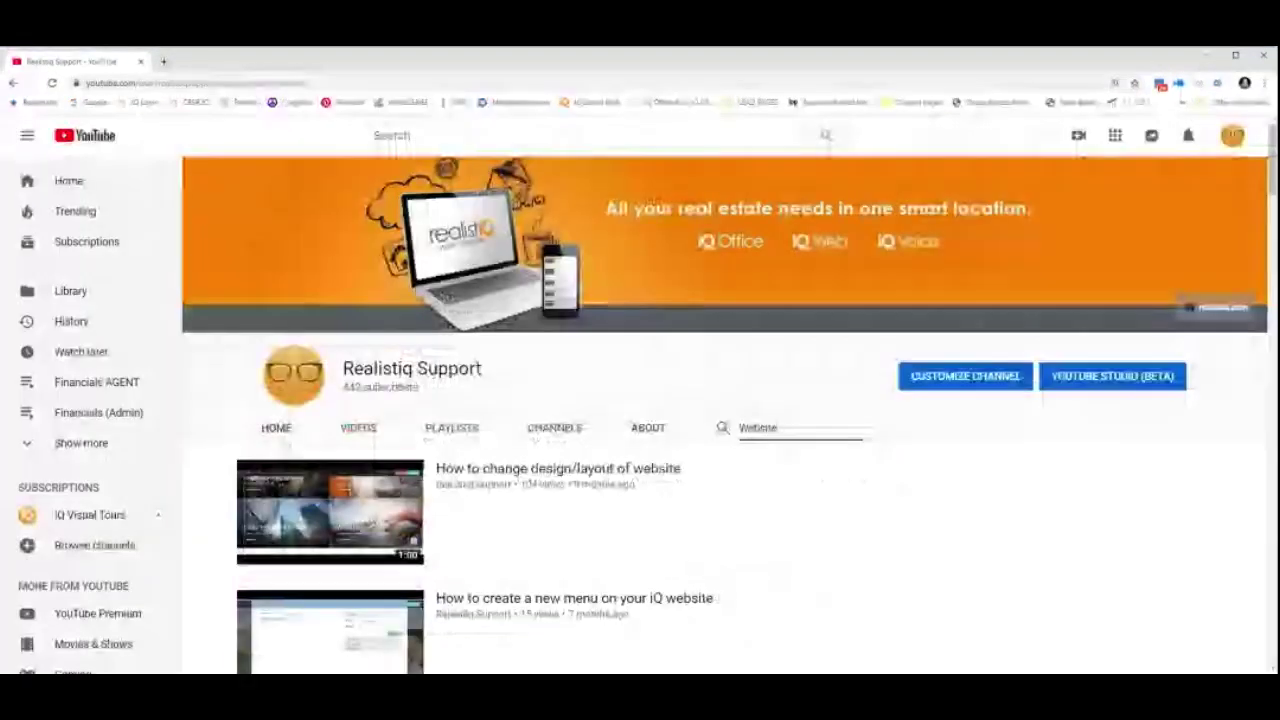
left_click(437, 430)
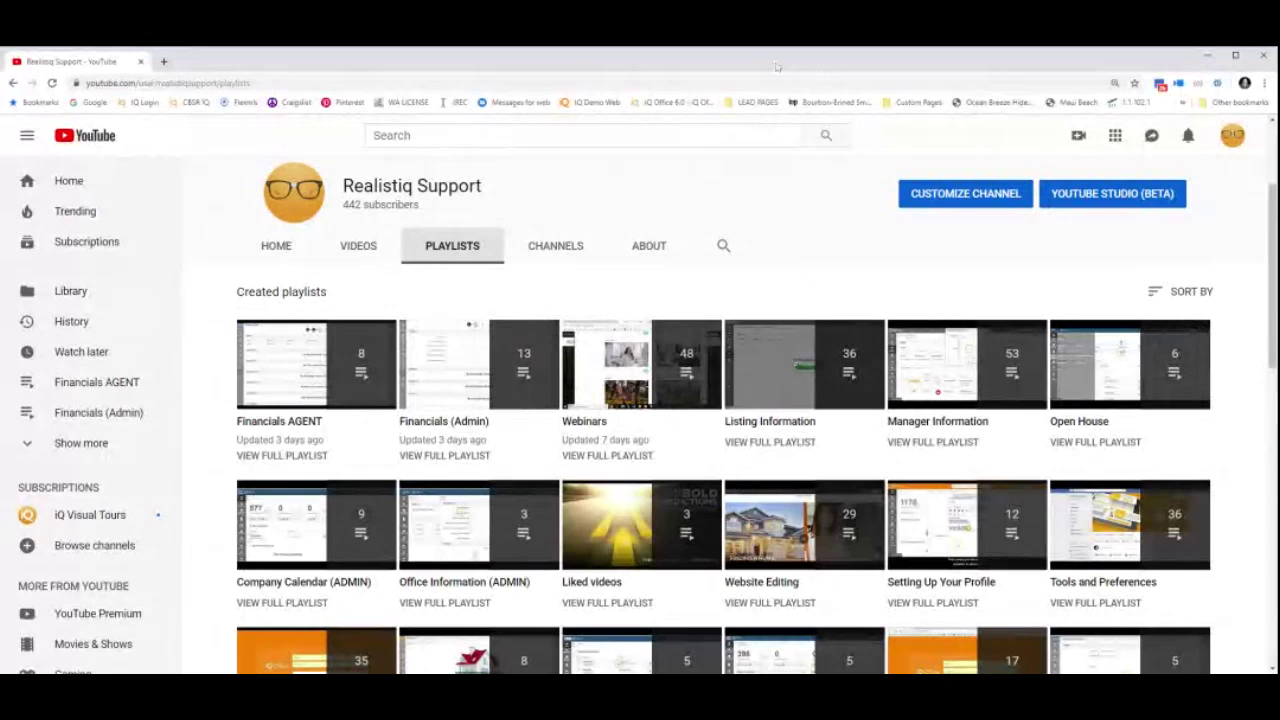
Step: Open a new empty browser tab beside the Realistiq Support channel
left_click(777, 67)
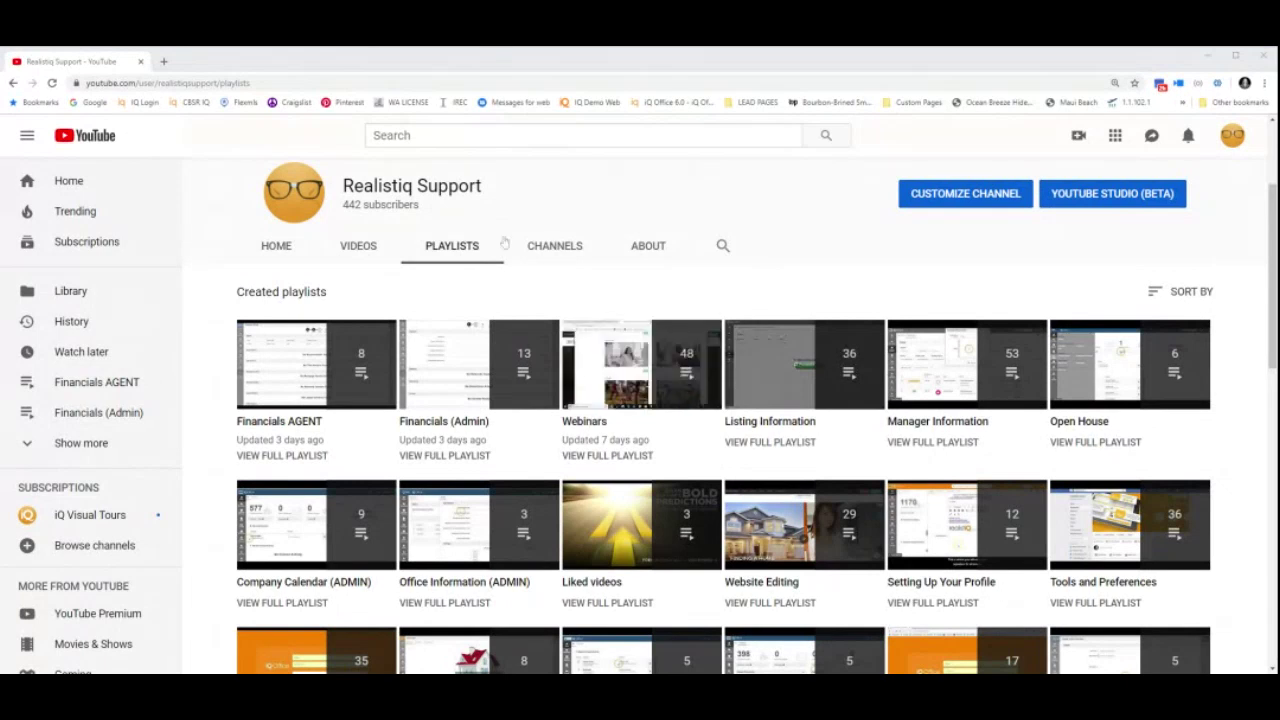
left_click(165, 62)
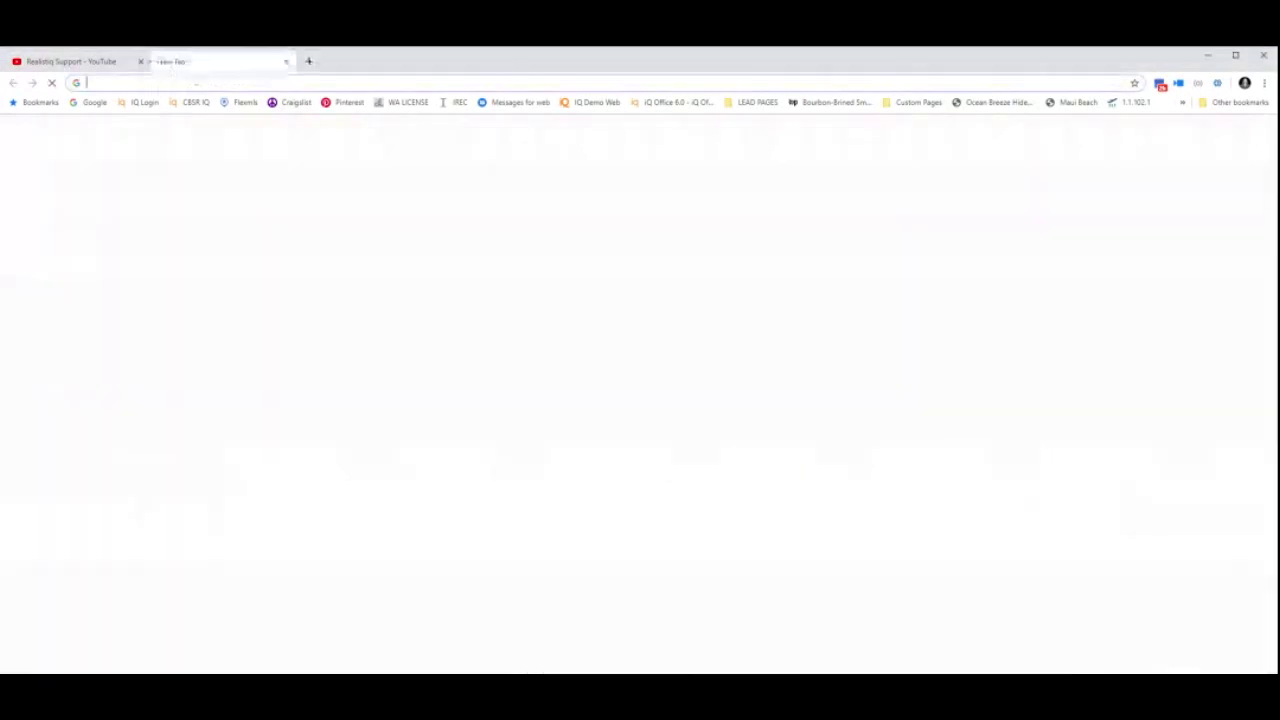